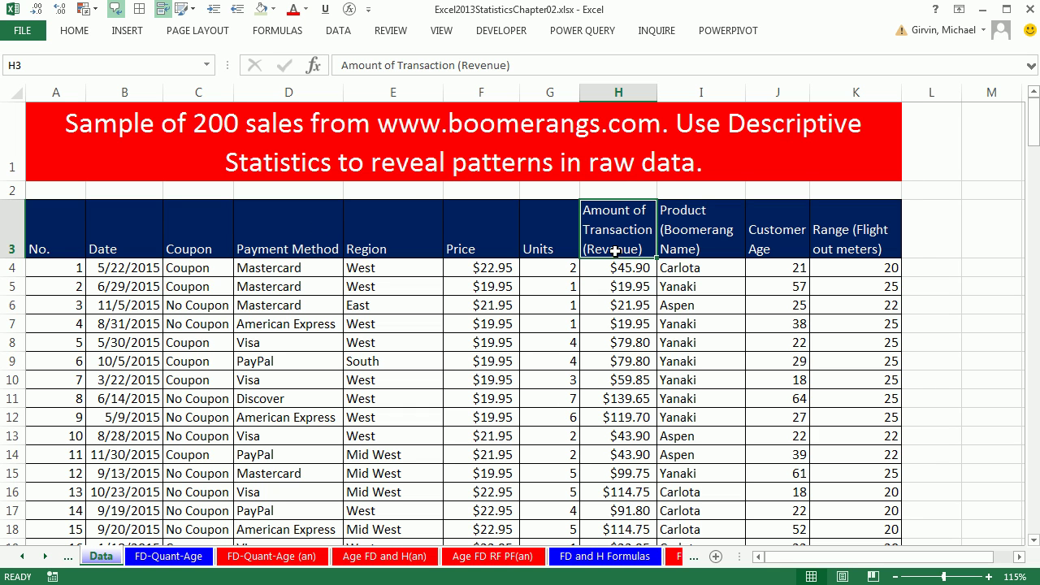
Look over the transaction revenue column on the Data sheet and open the CD-Quant-Rev worksheet
left_click_drag(618, 230, 623, 455)
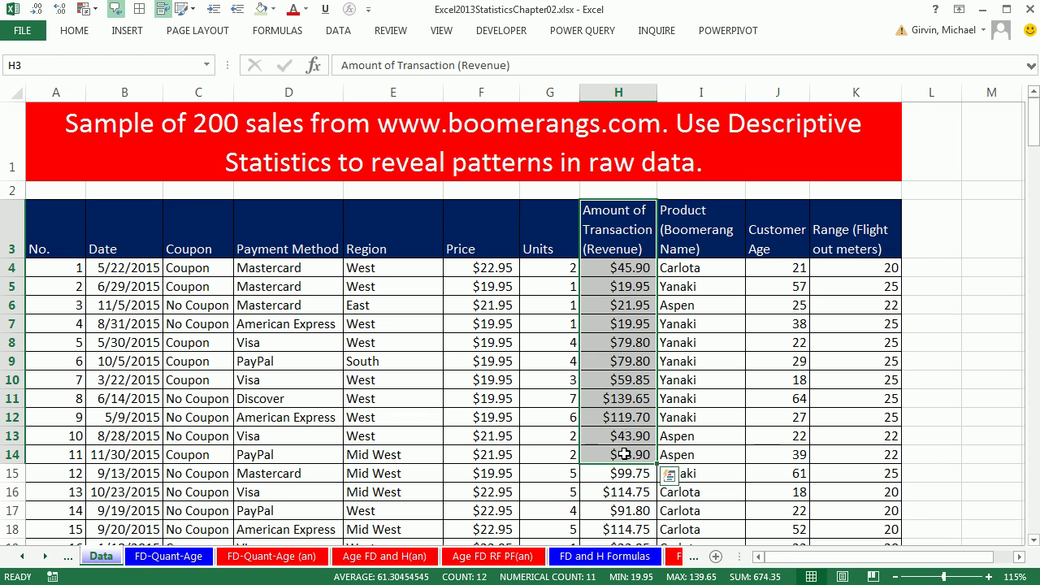
left_click(628, 325)
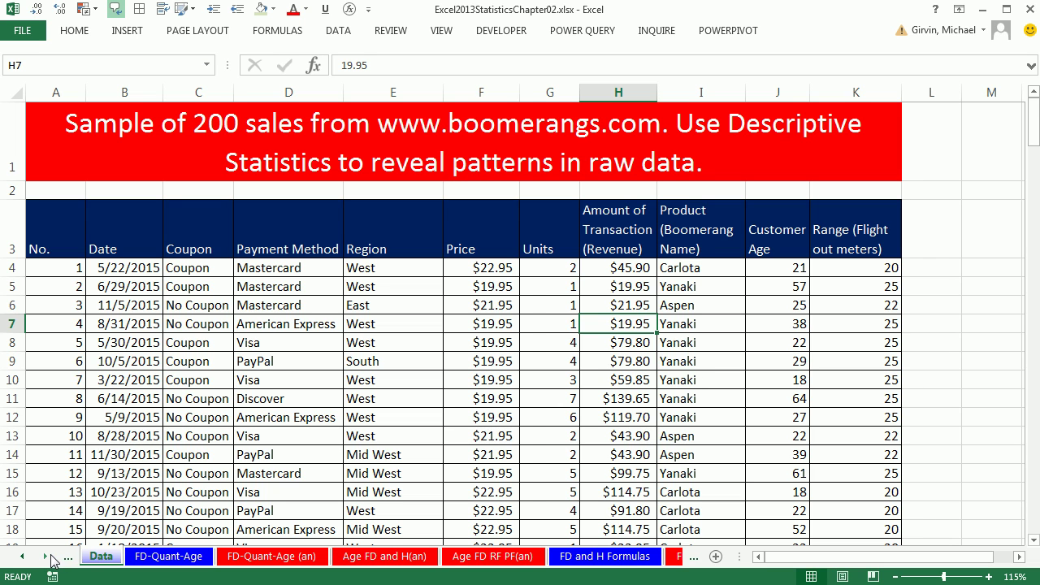
left_click(44, 556)
left_click(44, 556)
left_click(44, 556)
left_click(45, 556)
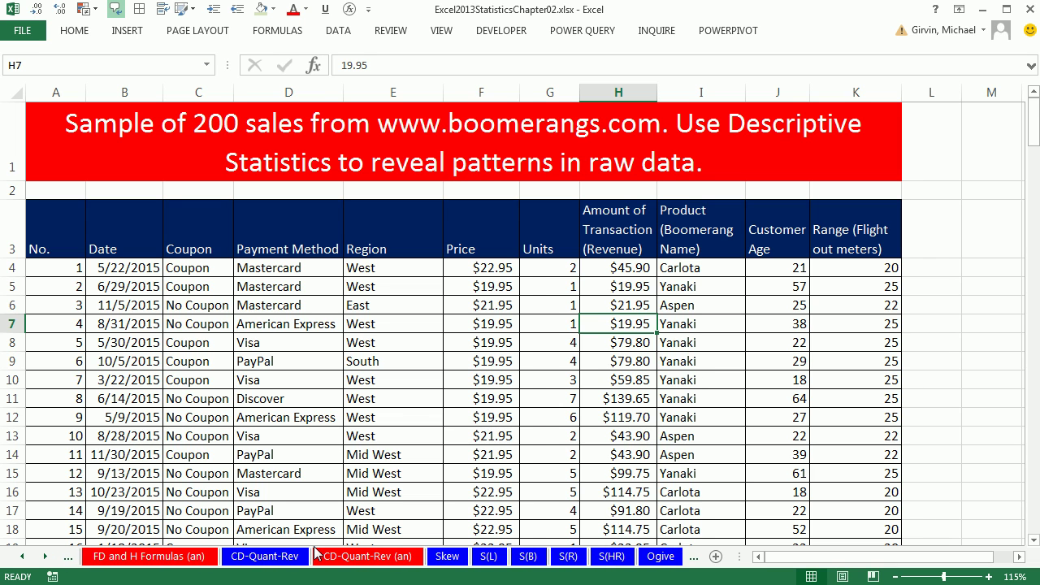
left_click(262, 556)
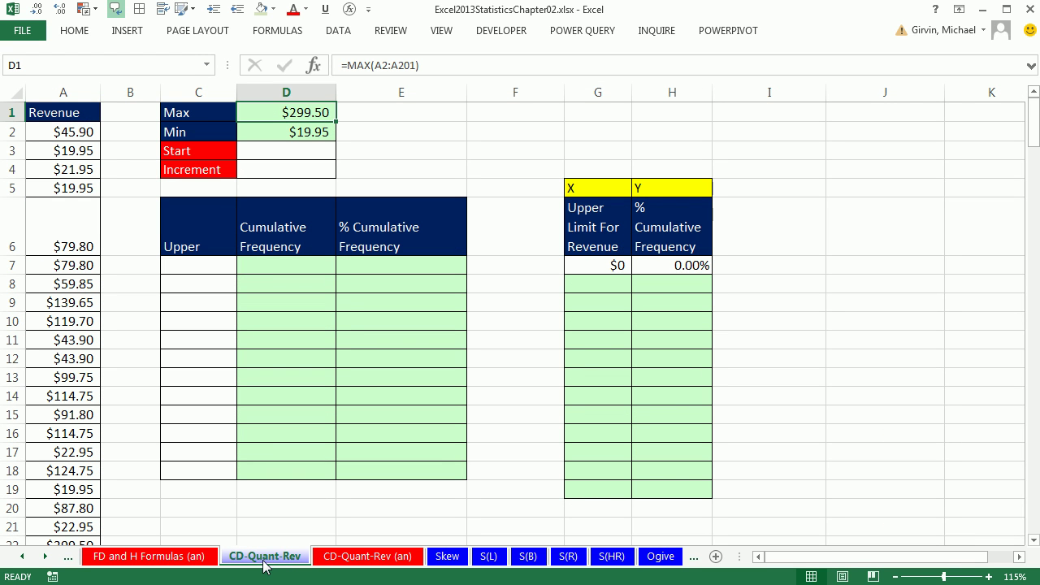
Inspect the formulas behind the Max and Min revenue cells D1 and D2 without changing them
left_click(68, 133)
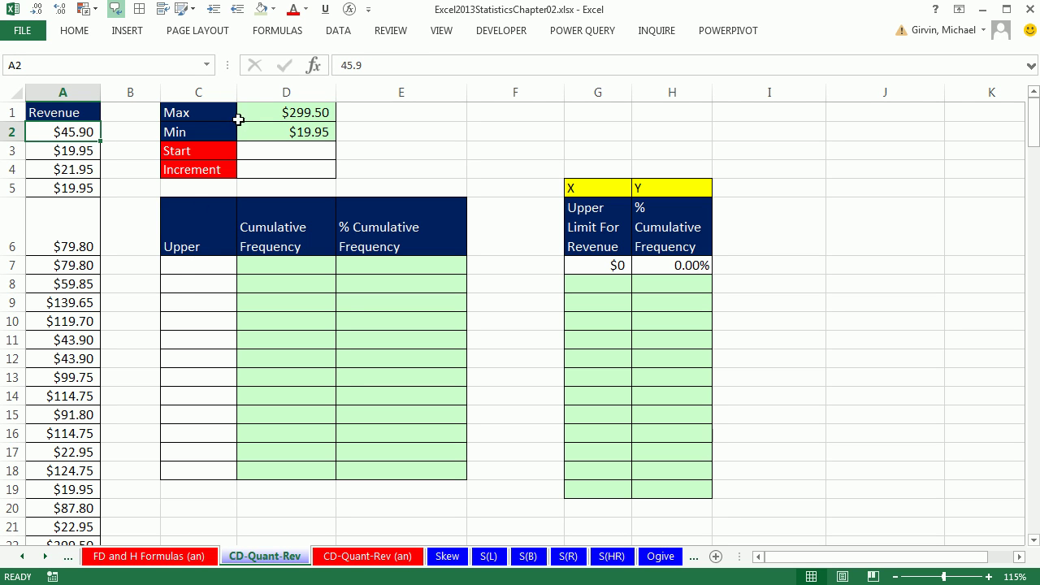
double_click(272, 112)
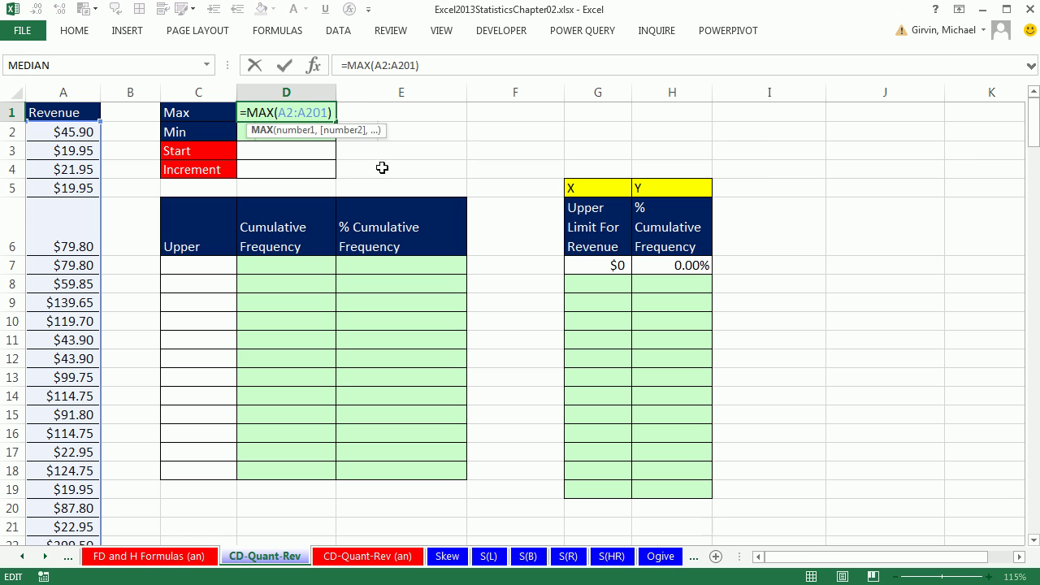
key("Escape")
left_click(277, 130)
double_click(278, 130)
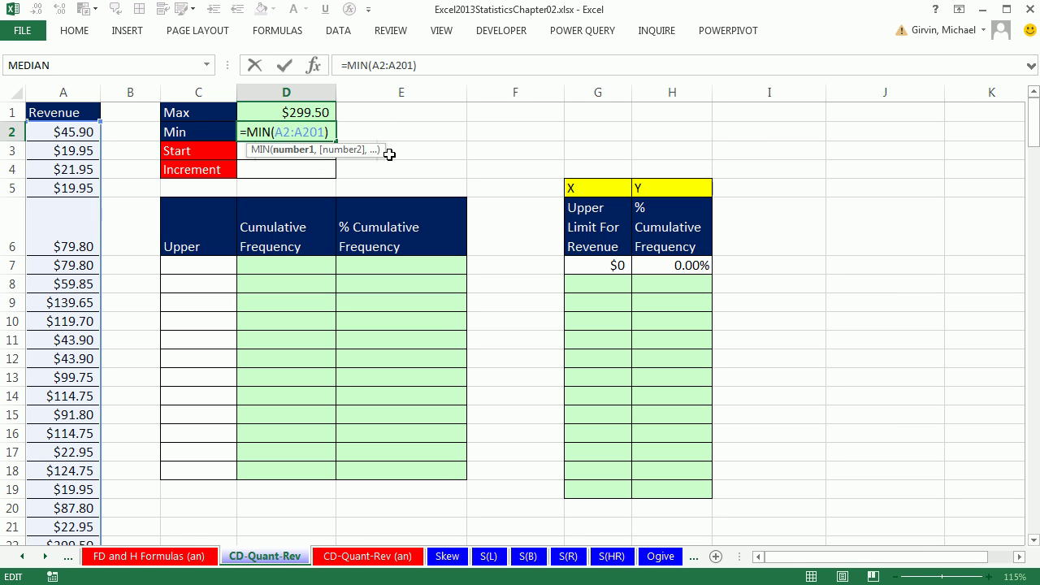
key("Escape")
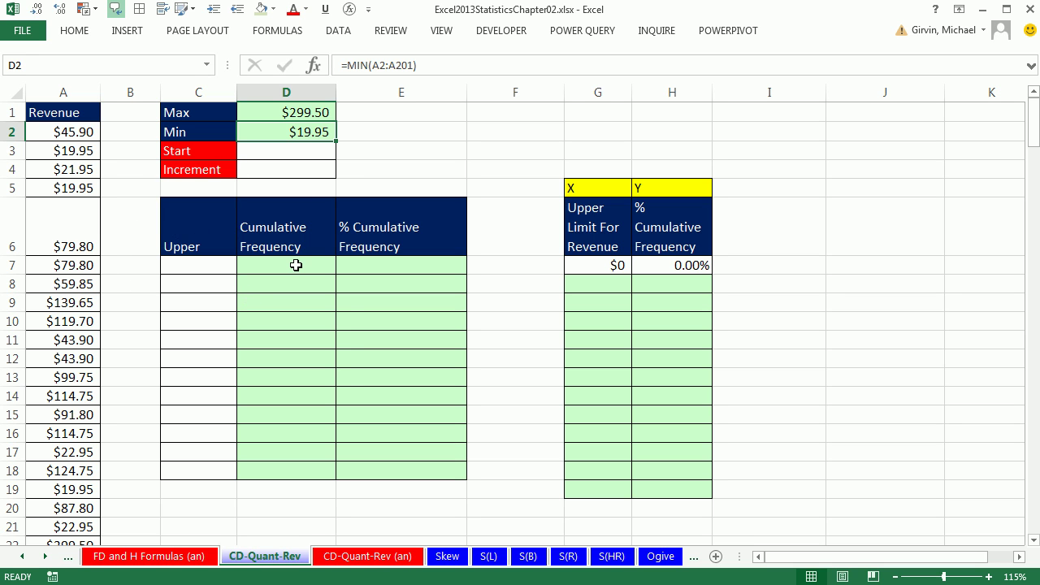
Set the Start value in D3 to 0 and the Increment value in D4 to 25
left_click(216, 265)
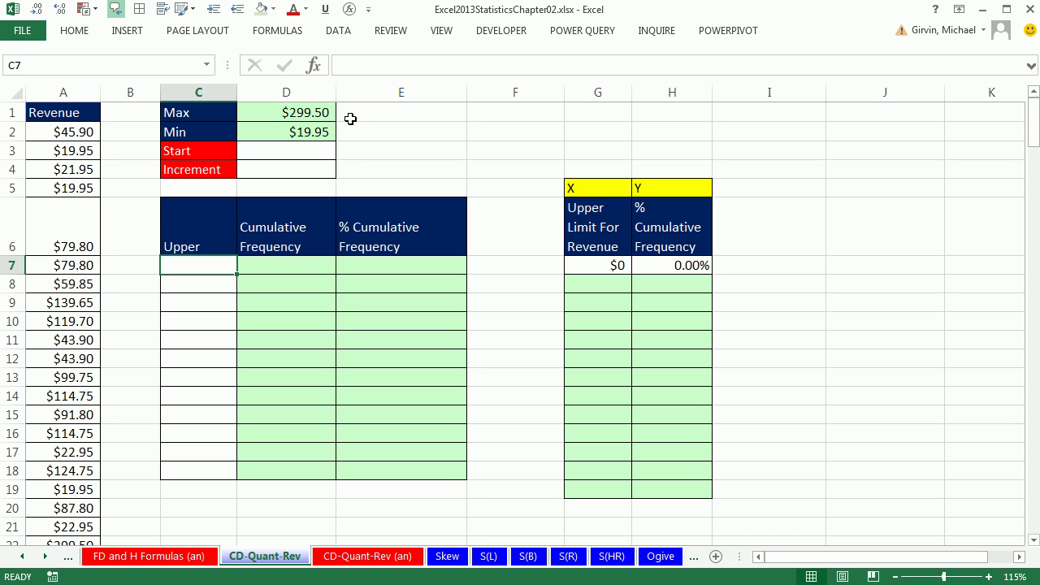
left_click(308, 149)
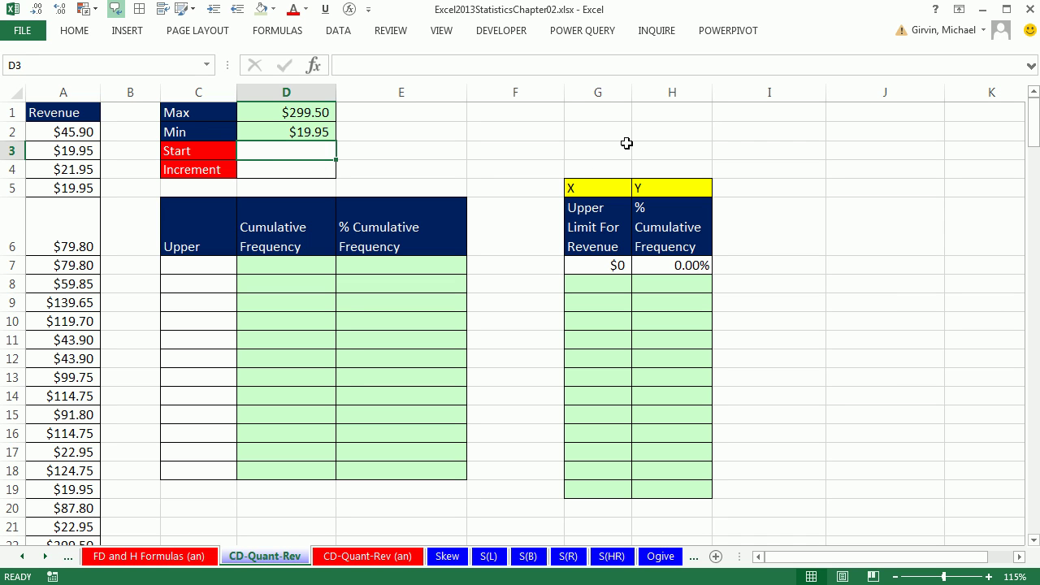
type("0")
key("Return")
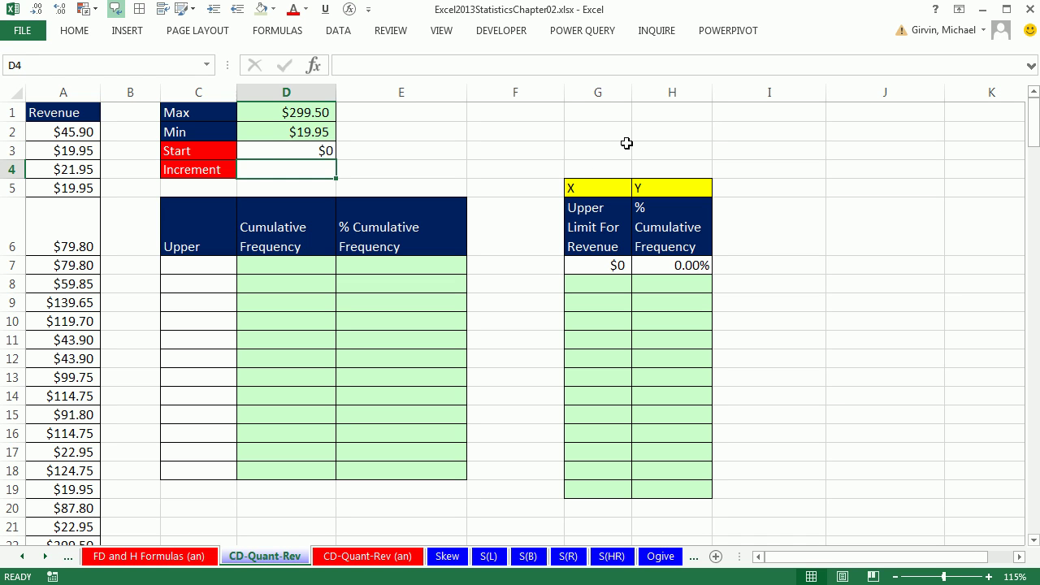
type("25")
key("Return")
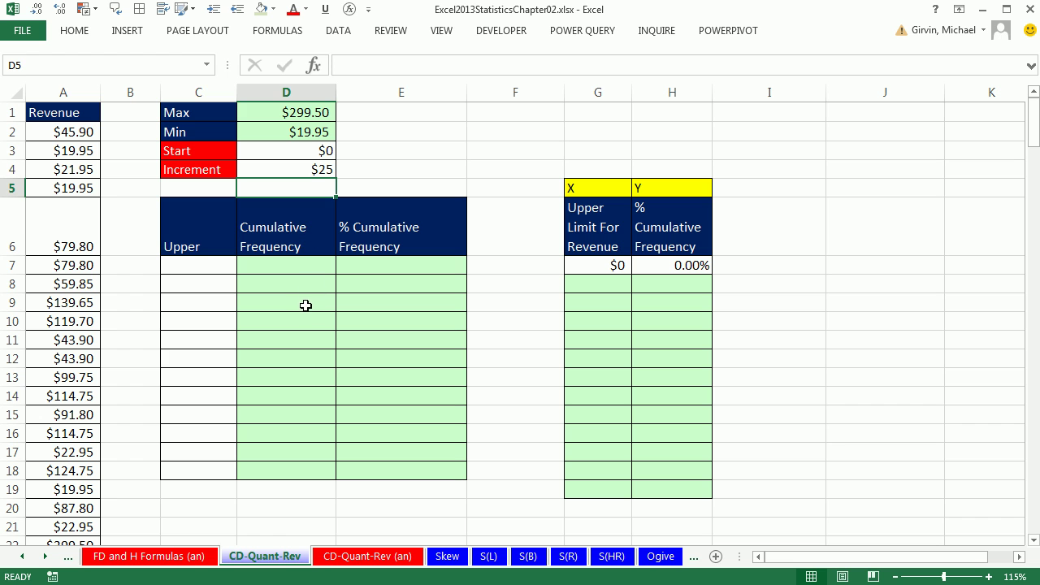
Enter the formula =D4 in C7 as the first upper class limit
left_click(199, 267)
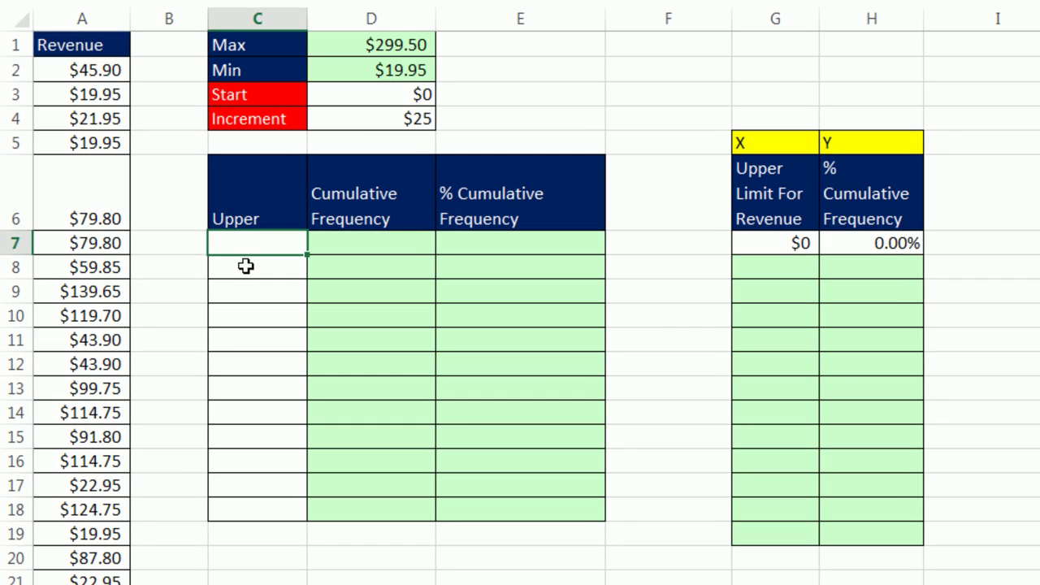
type("=")
left_click(371, 119)
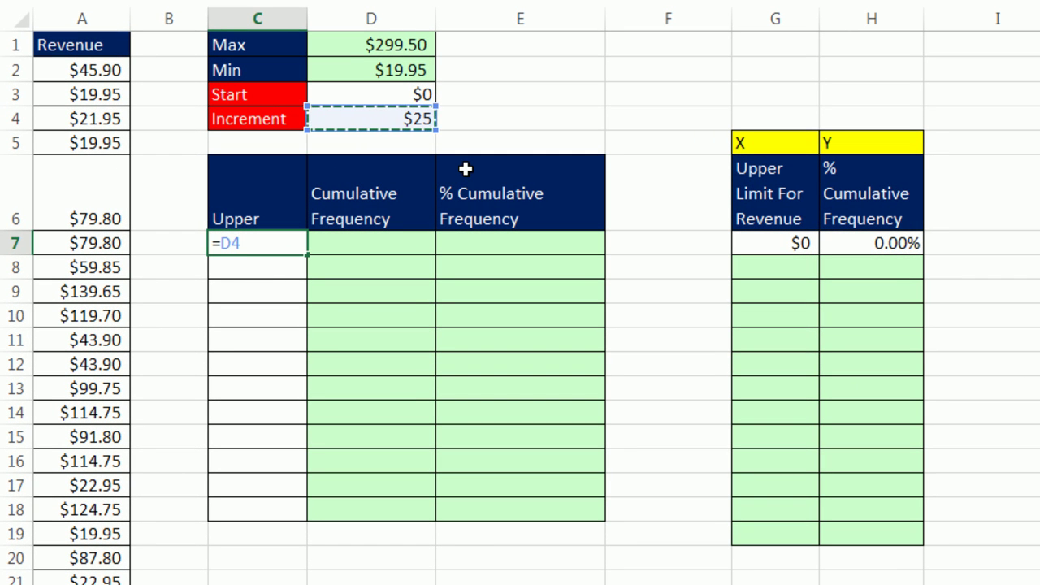
key("Return")
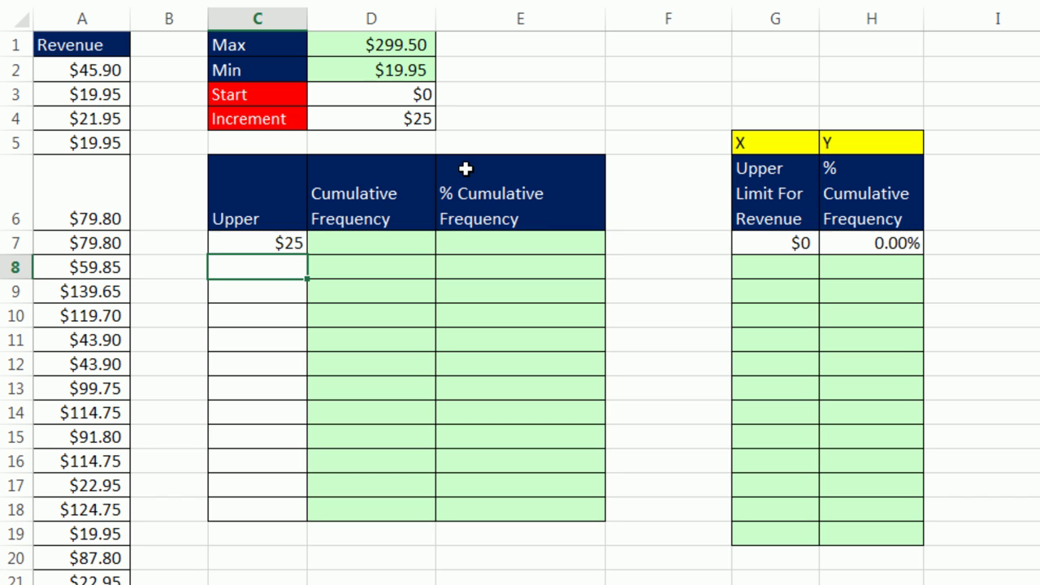
Enter =C7+$D$4 in C8 and fill the formula down the Upper column through C18
type("=")
key("Up")
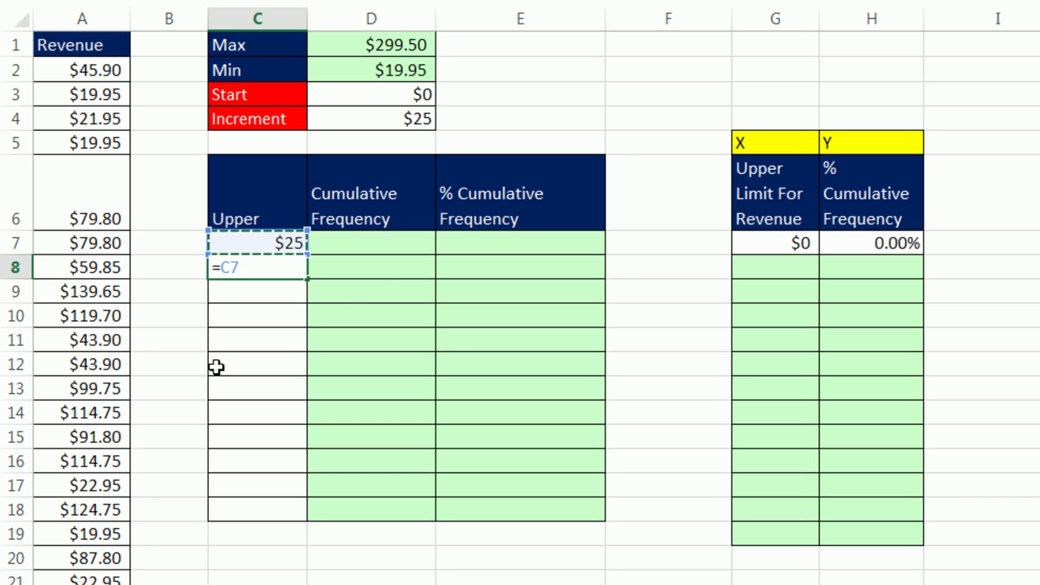
type("+")
left_click(380, 120)
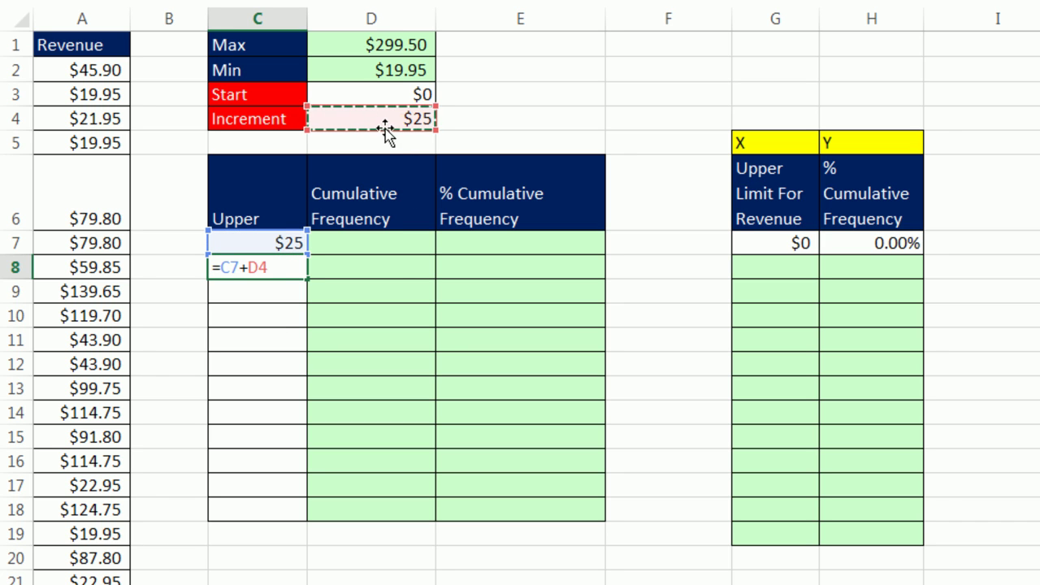
key("F4")
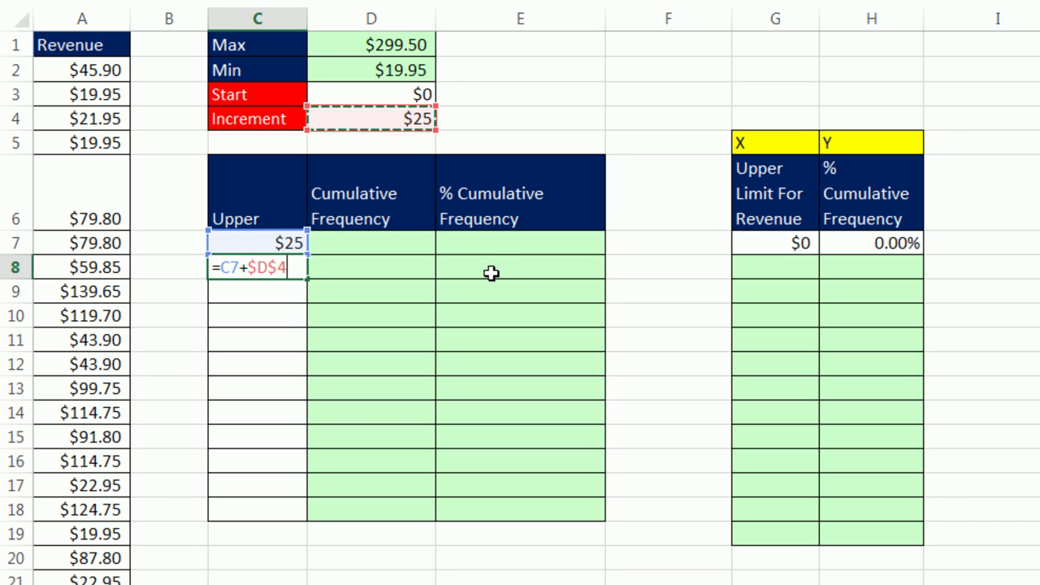
key("ctrl+Return")
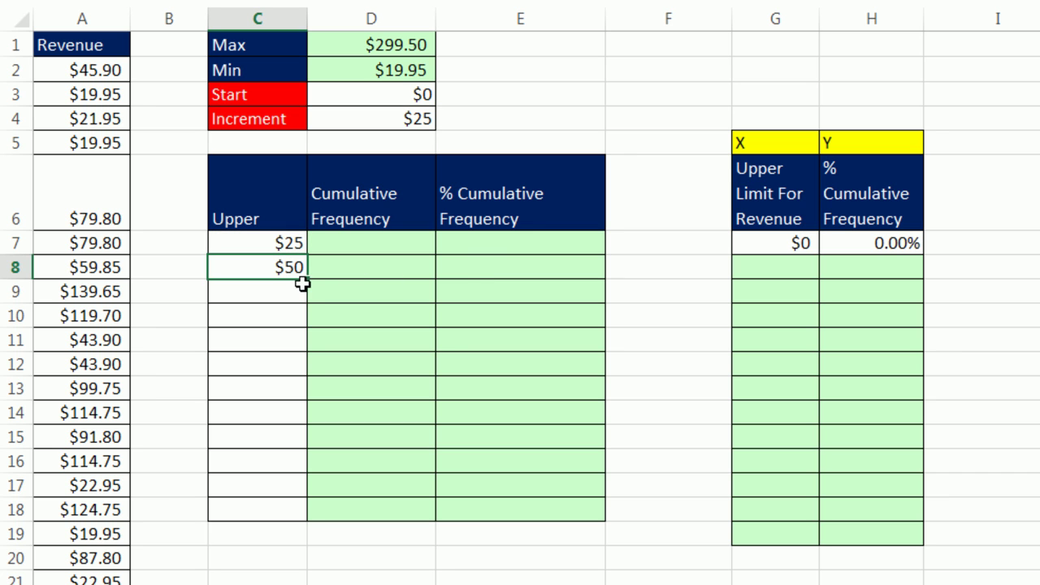
left_click_drag(308, 279, 308, 518)
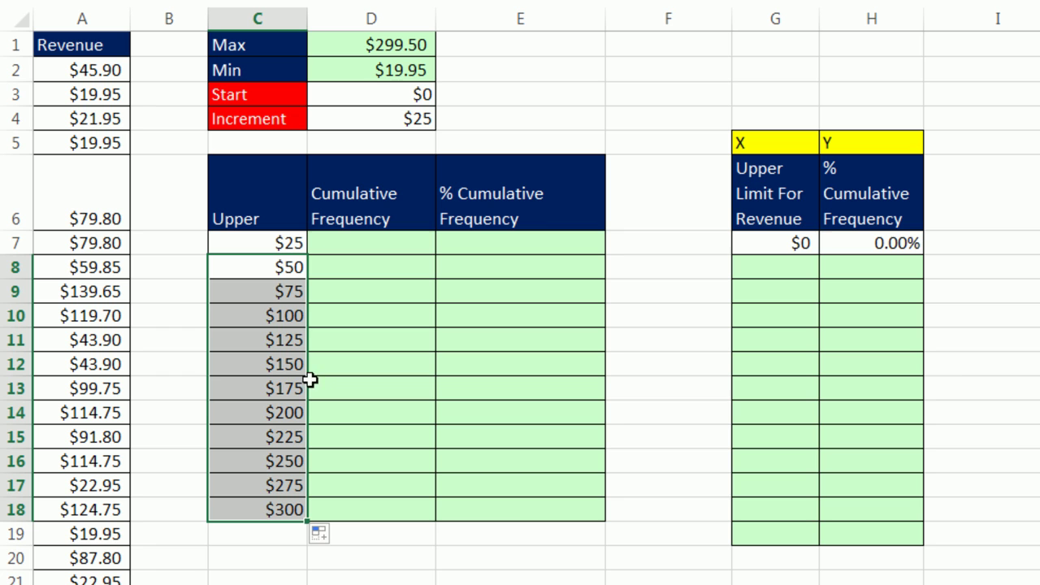
Enter the cumulative frequency formula =COUNTIFS($A$2:$A$201,"<="&C7) in D7 and fill it down through D18
left_click(371, 245)
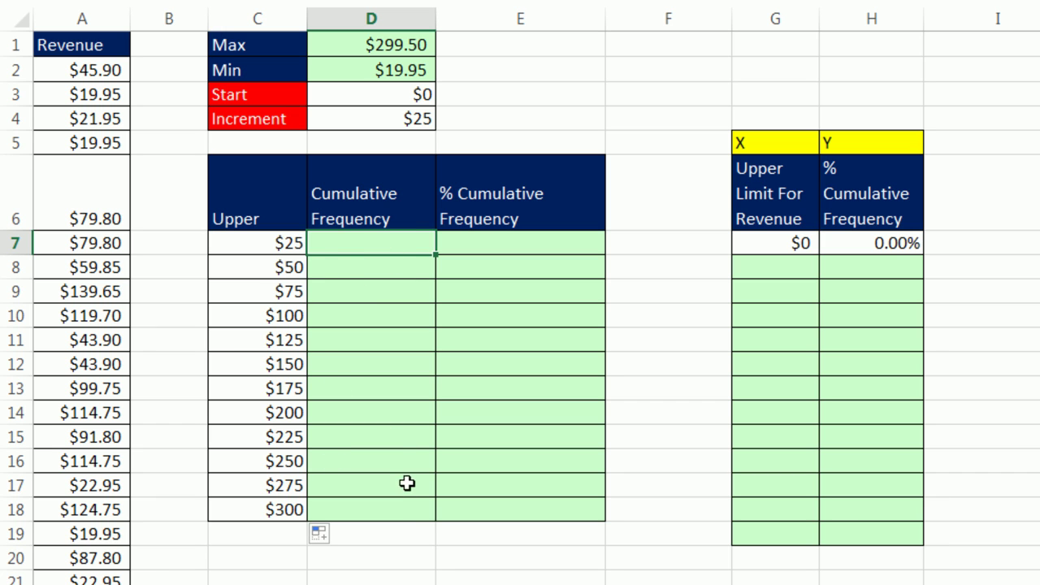
type("=countifs")
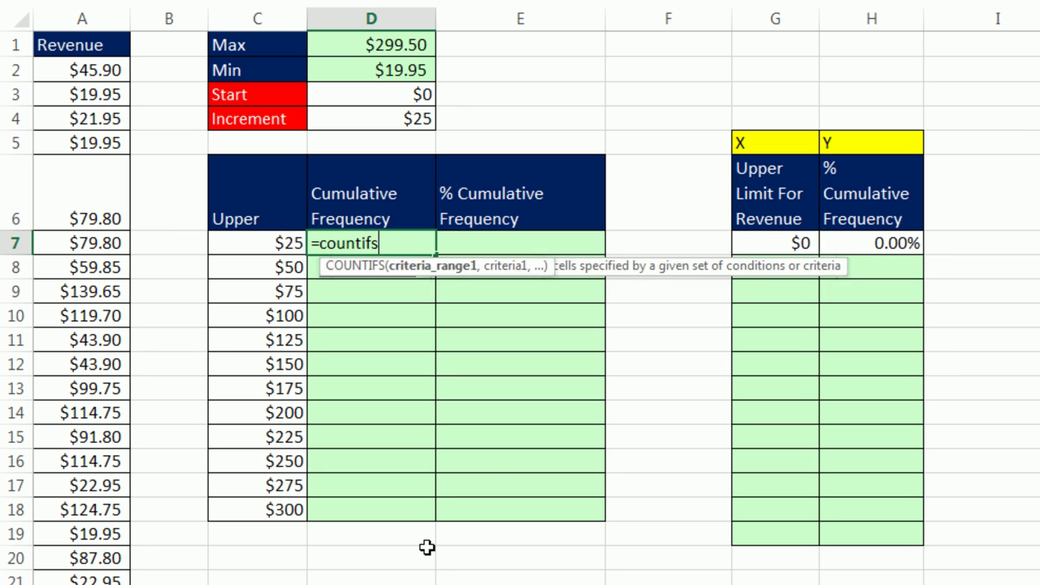
key("Tab")
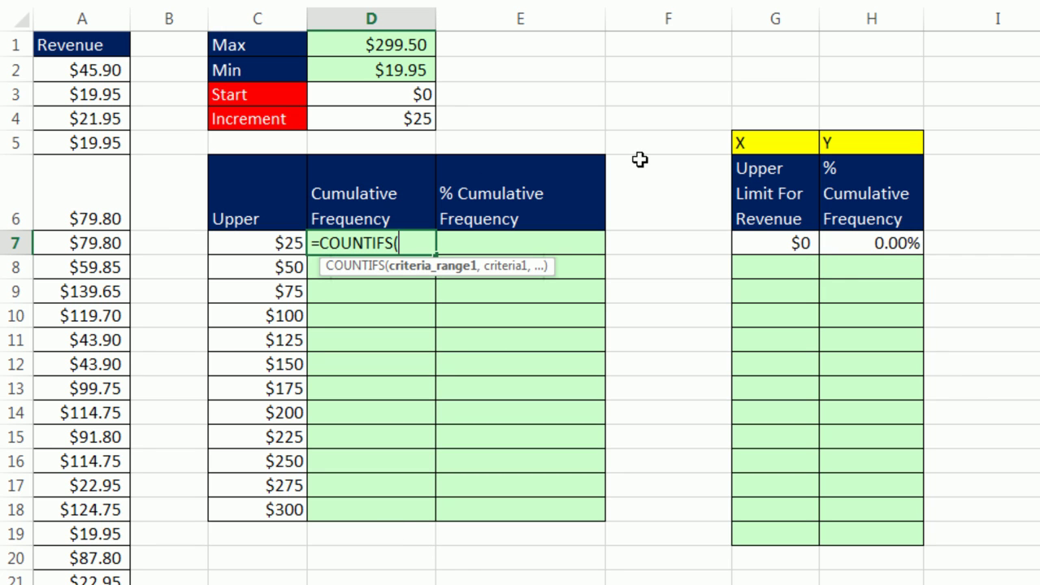
left_click(83, 74)
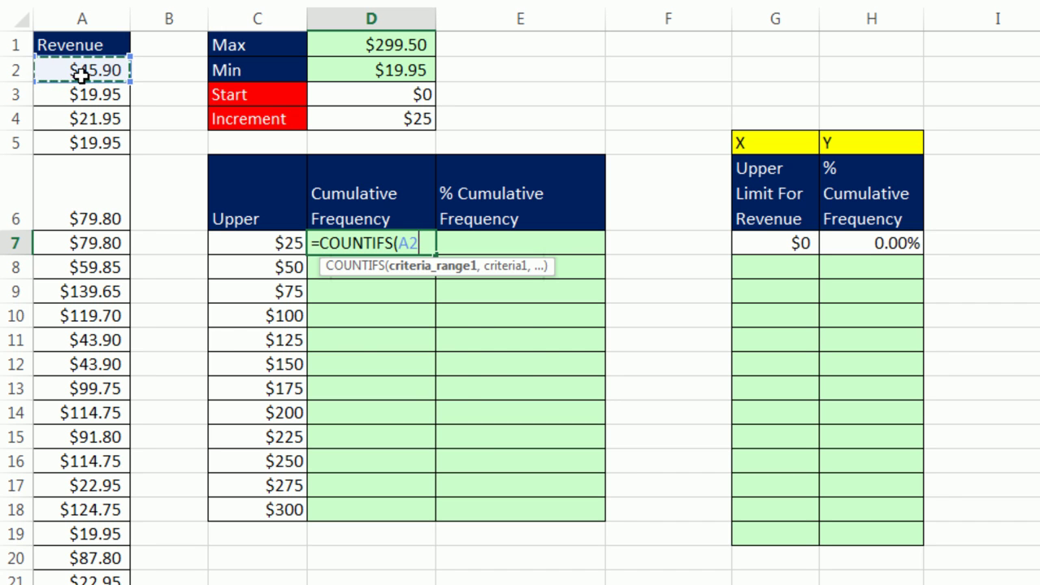
key("ctrl+shift+Down")
key("F4")
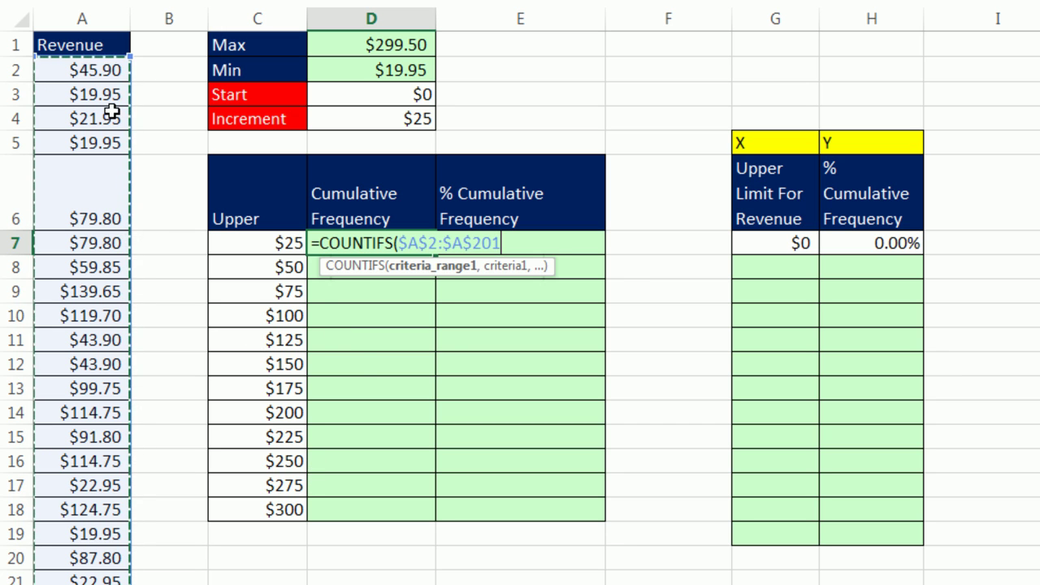
type(",\"<=")
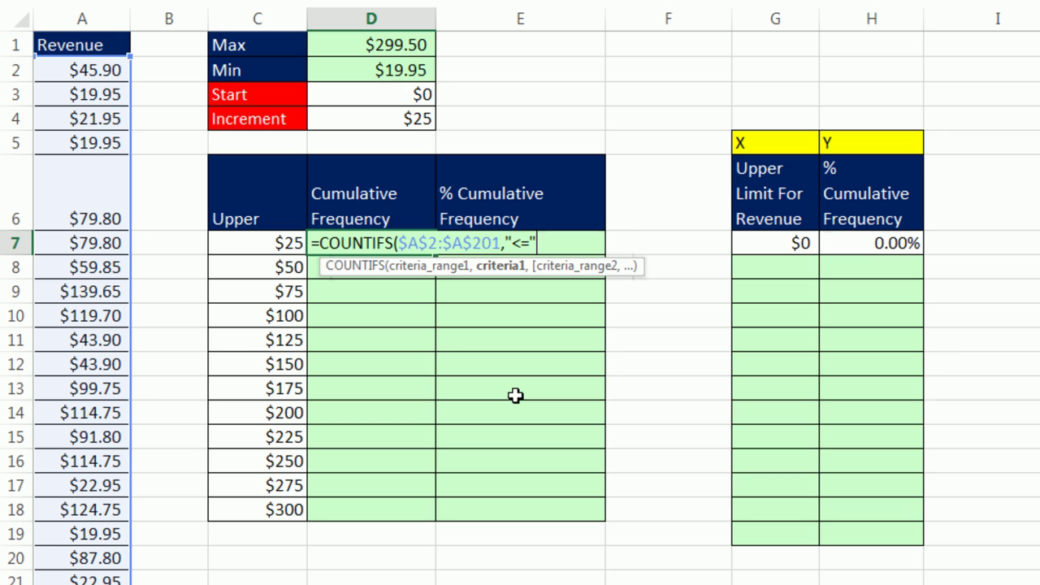
type("&")
left_click(236, 246)
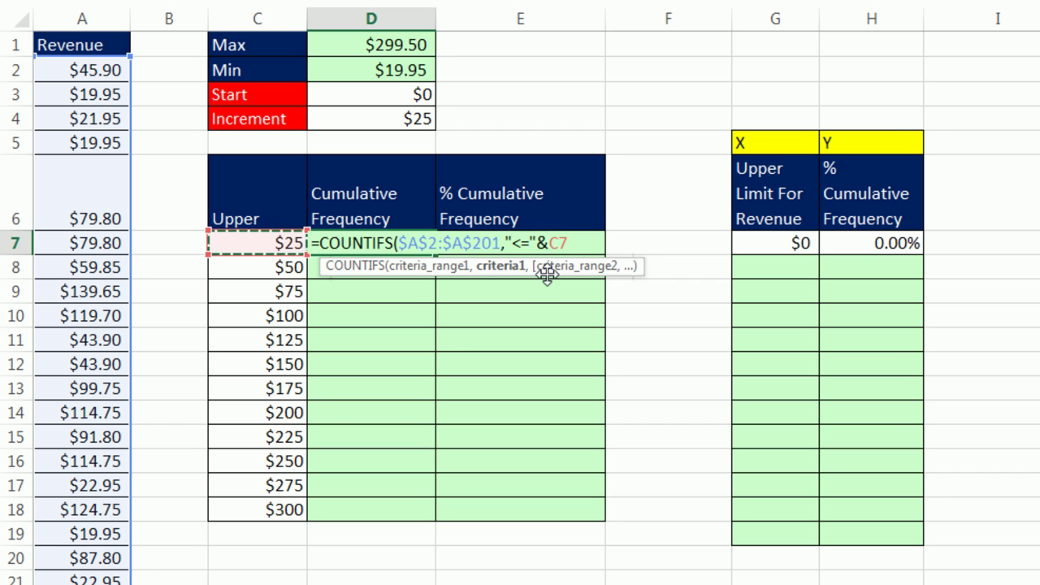
key("ctrl+Return")
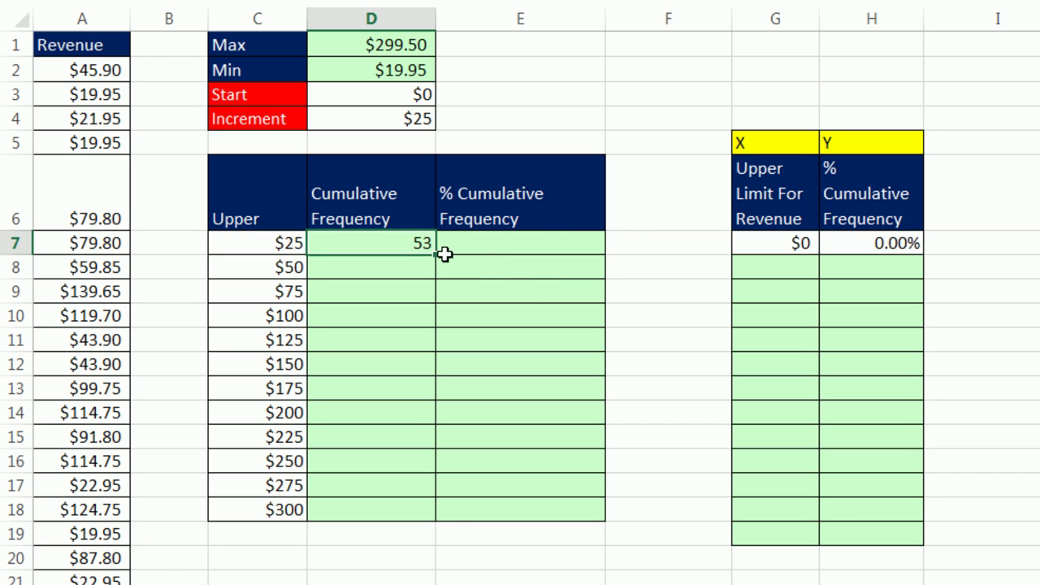
double_click(436, 258)
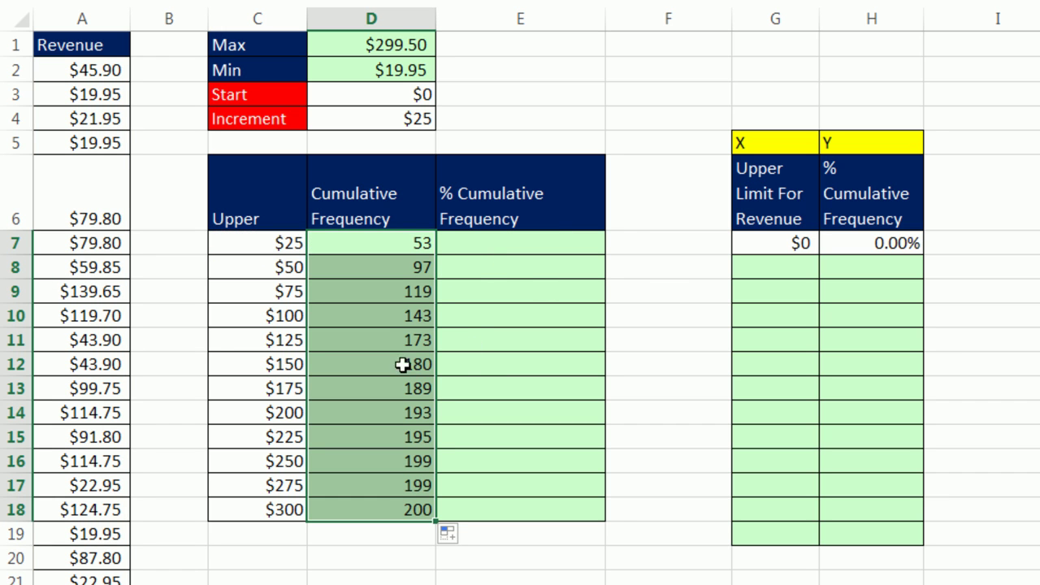
Check the references in the copied COUNTIFS formula in D10 and look at the last cumulative frequency in D18
left_click(365, 317)
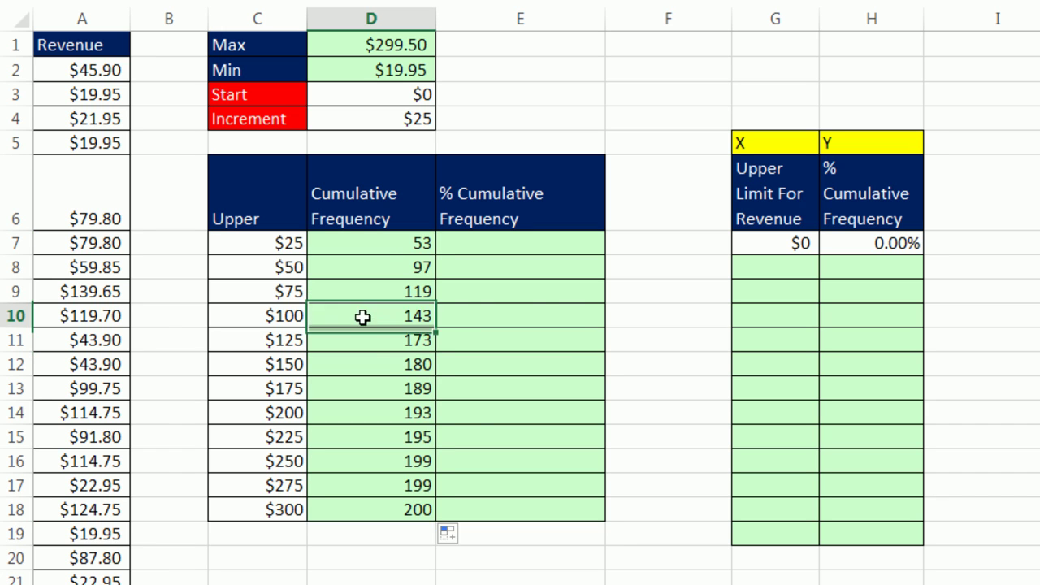
key("F2")
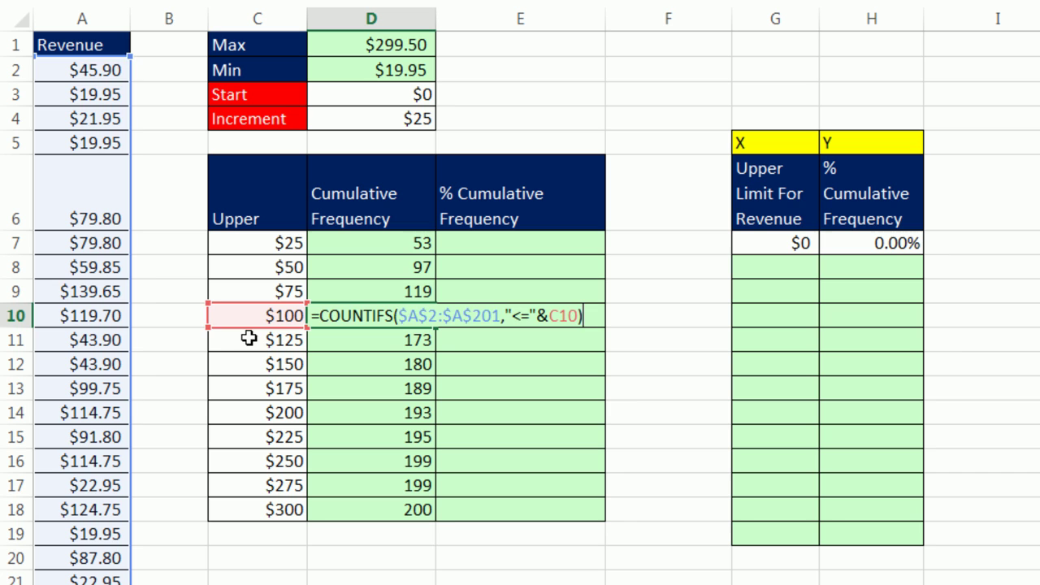
key("Escape")
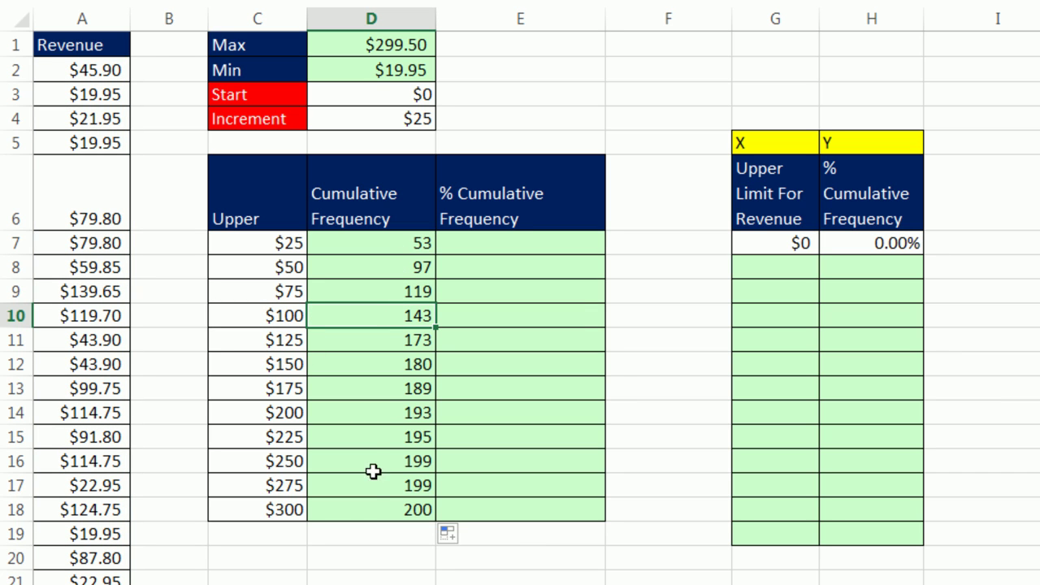
left_click(378, 507)
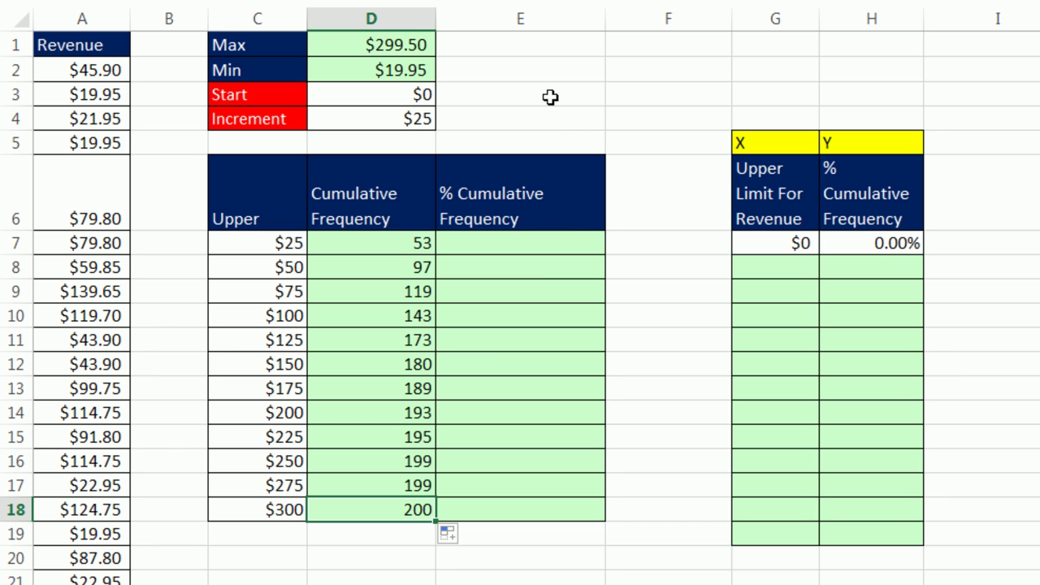
Enter the percent cumulative frequency formula =D7/$D$18 in E7 and fill it down through E18
left_click(525, 244)
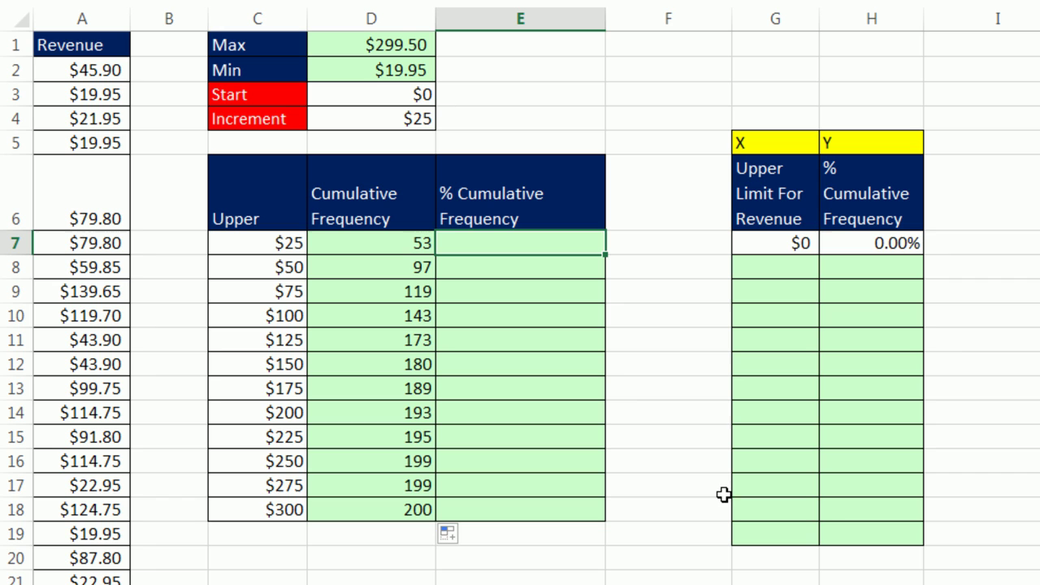
type("=")
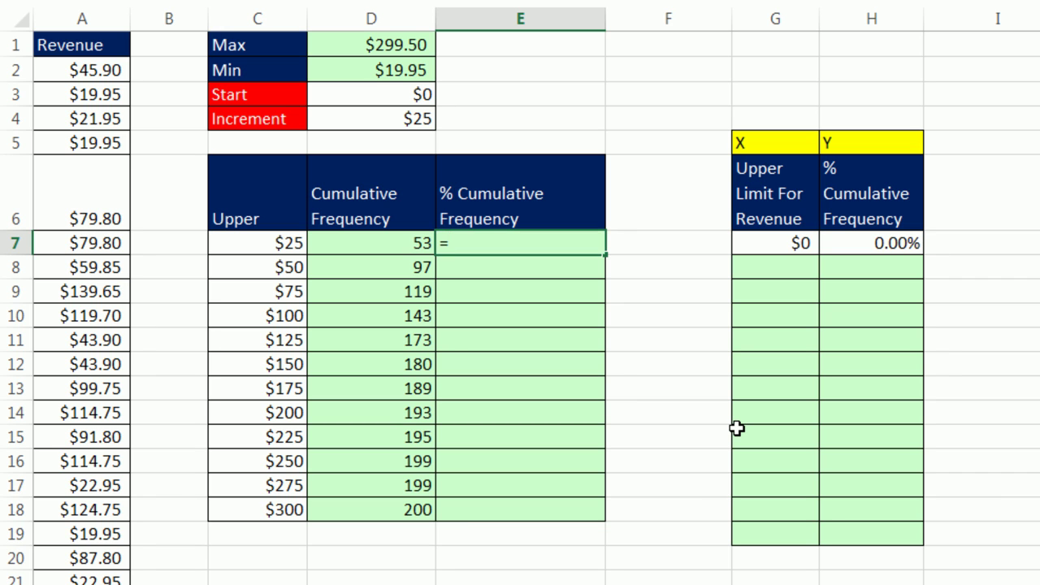
key("Left")
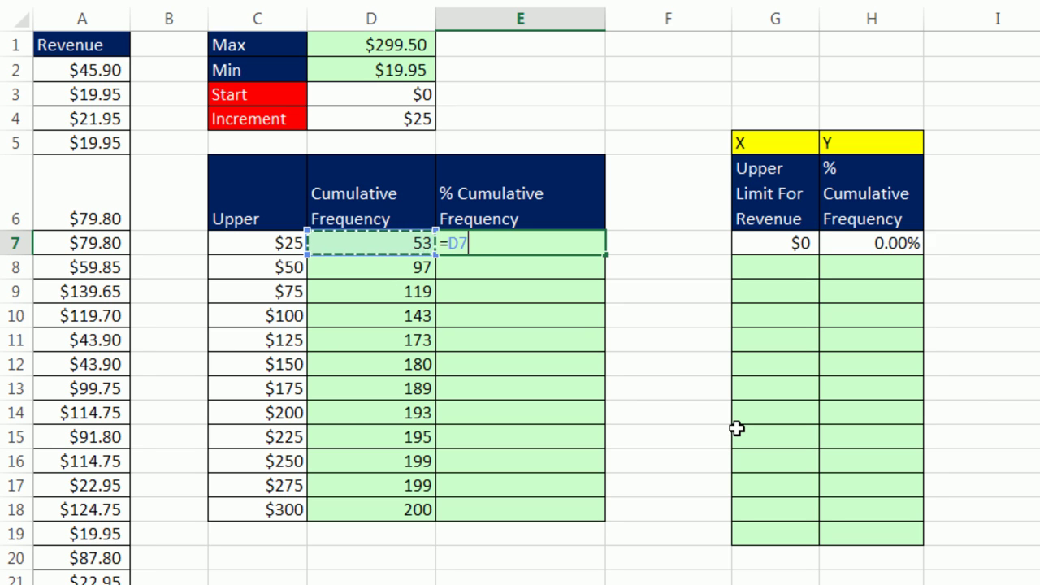
type("/")
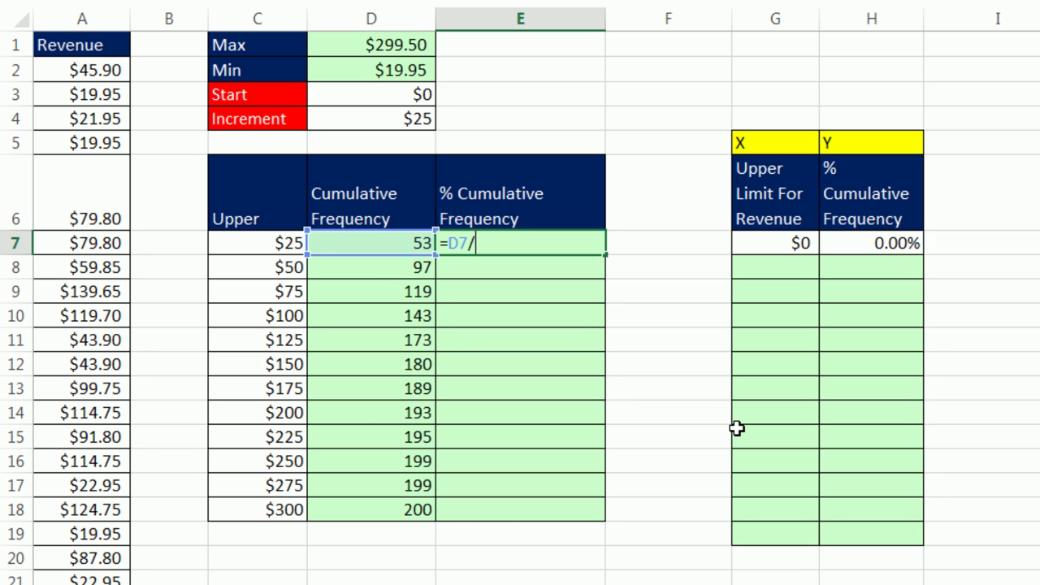
left_click(392, 511)
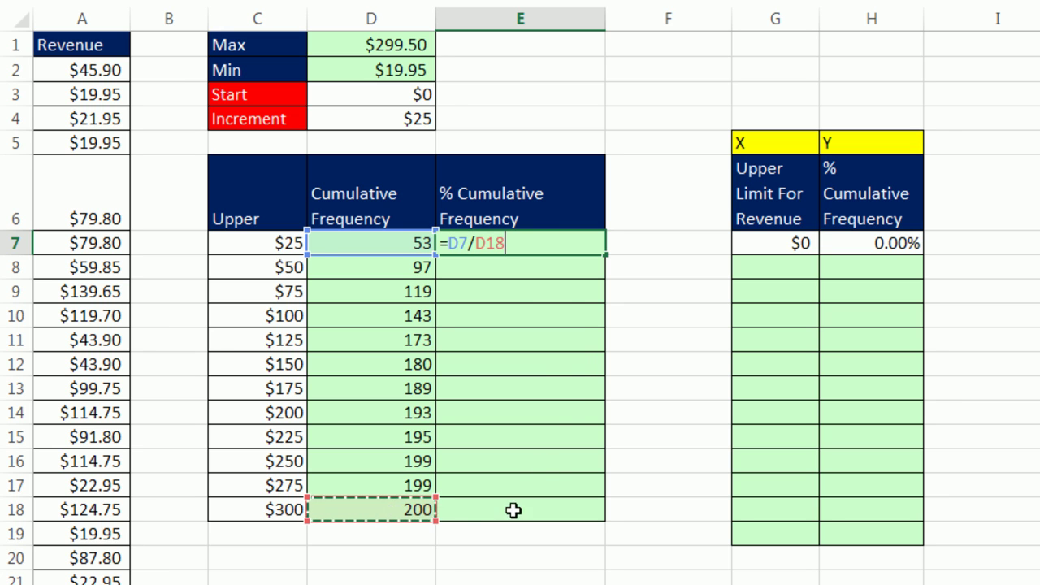
key("F4")
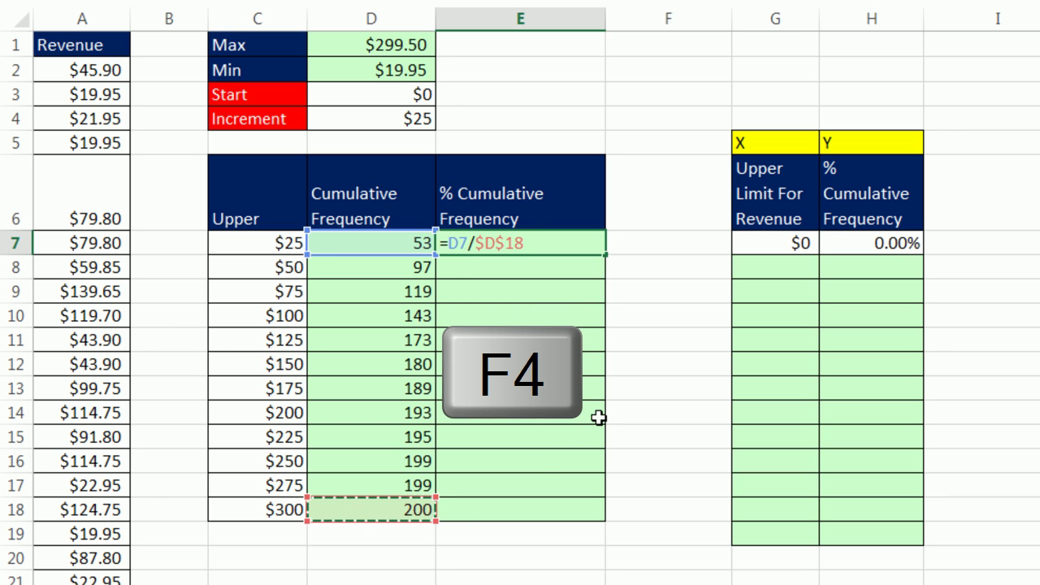
key("ctrl+Return")
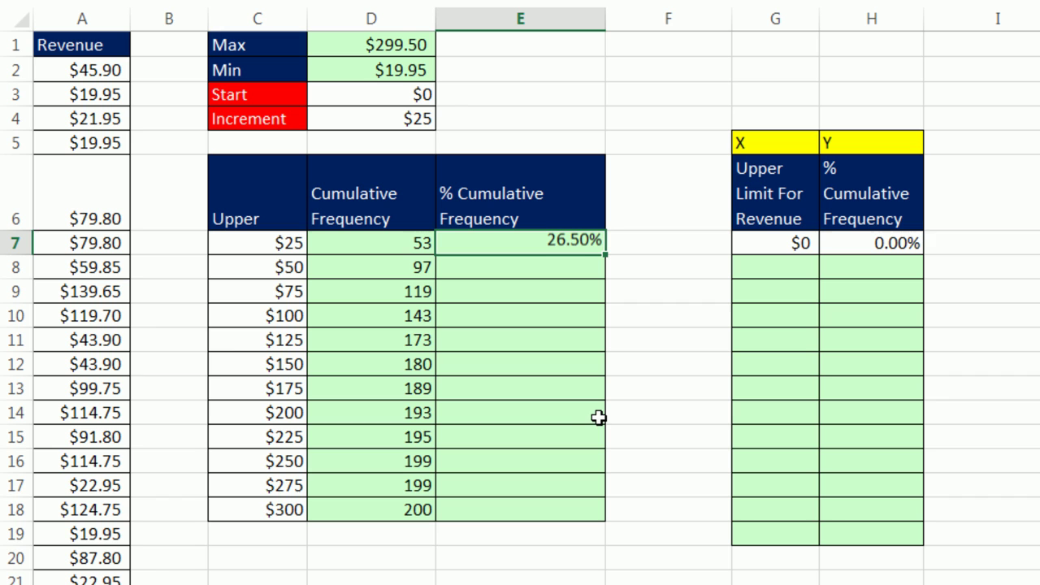
double_click(606, 258)
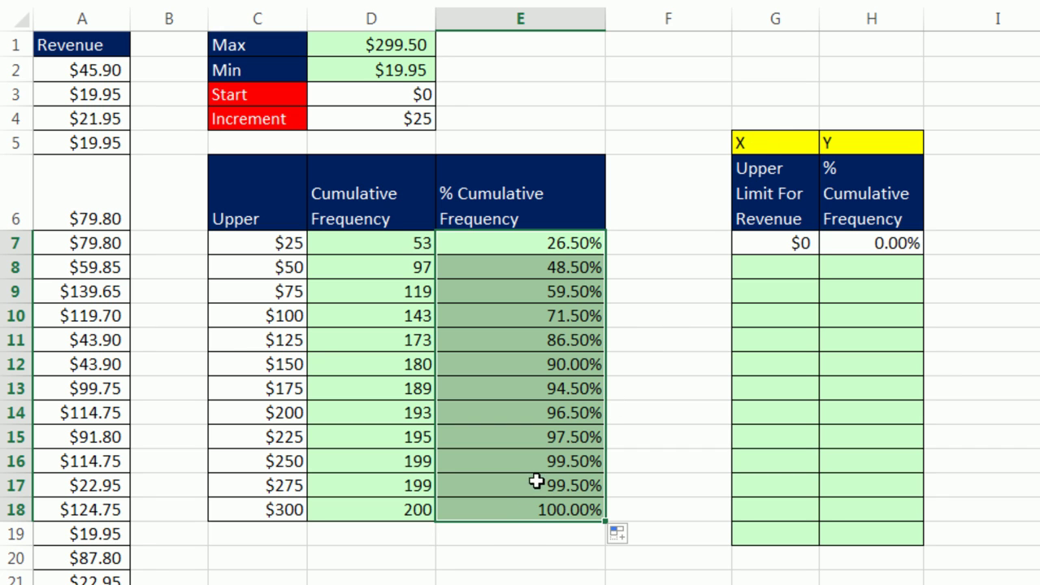
Review the final totals in row 18, the $100 and $150 class rows, and the starting X and Y values in G7:H7
left_click(530, 507)
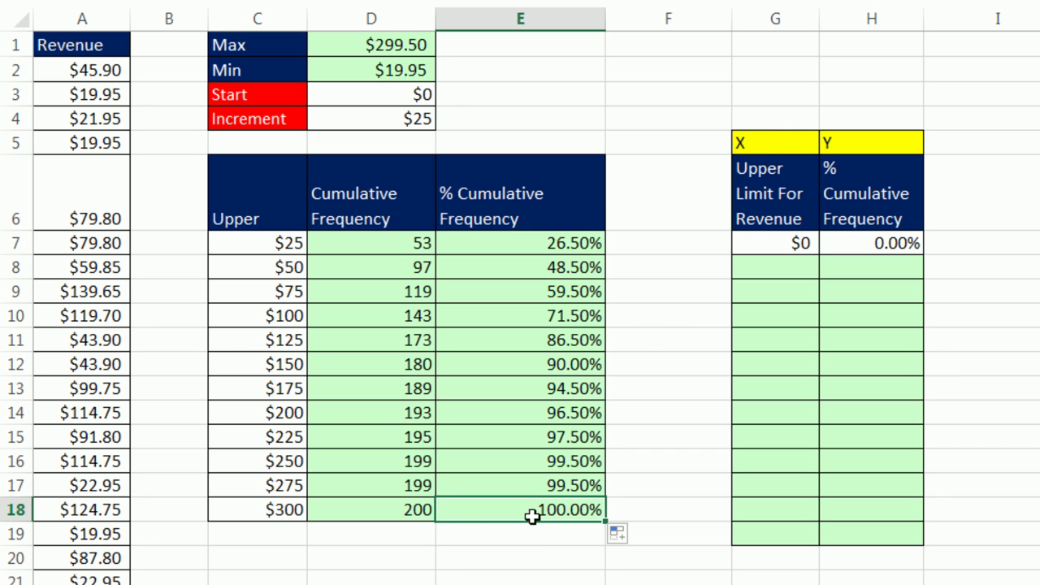
left_click(379, 514)
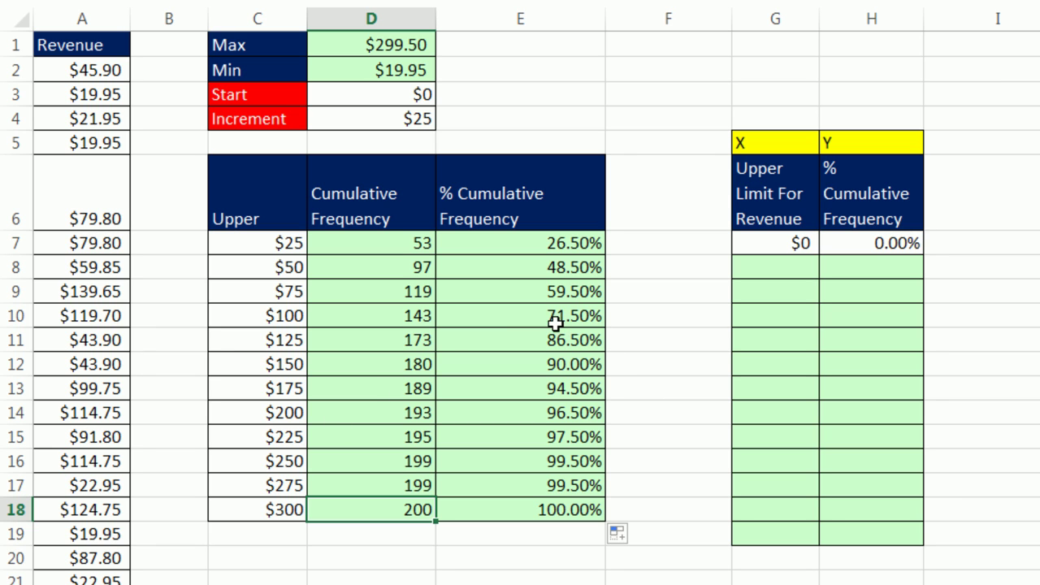
left_click_drag(271, 316, 560, 319)
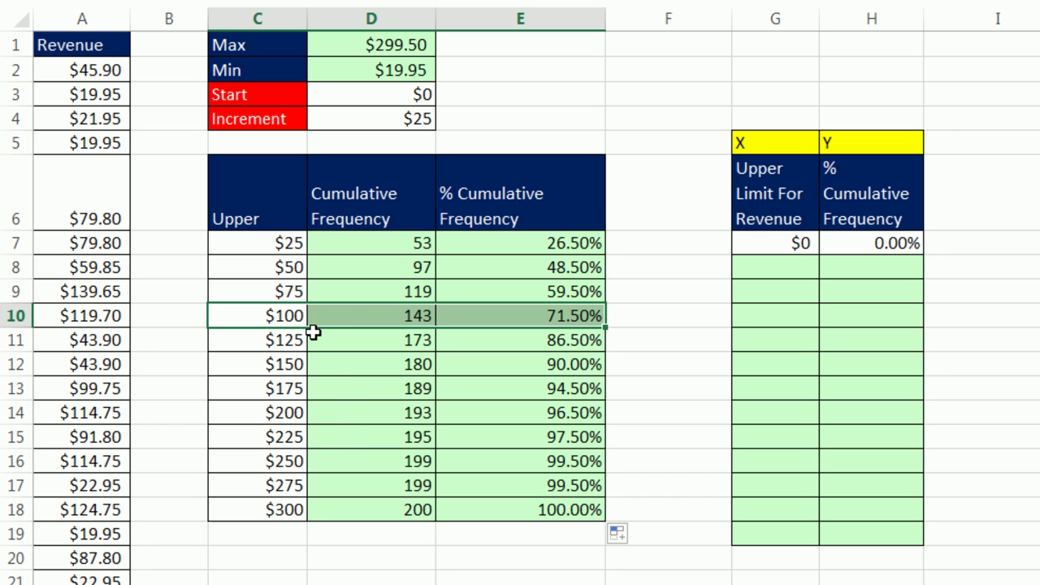
left_click_drag(588, 365, 273, 369)
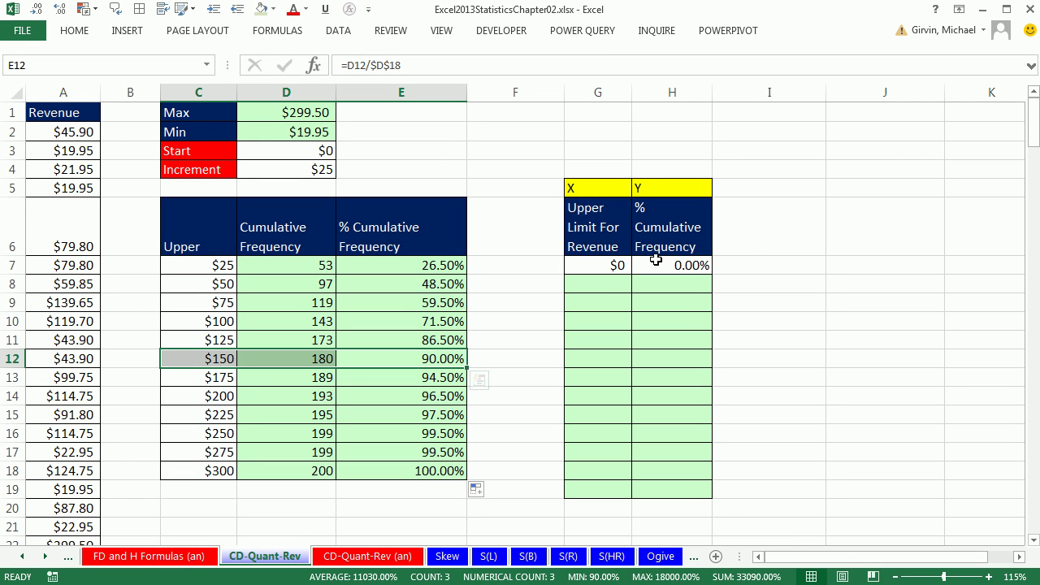
left_click(609, 270)
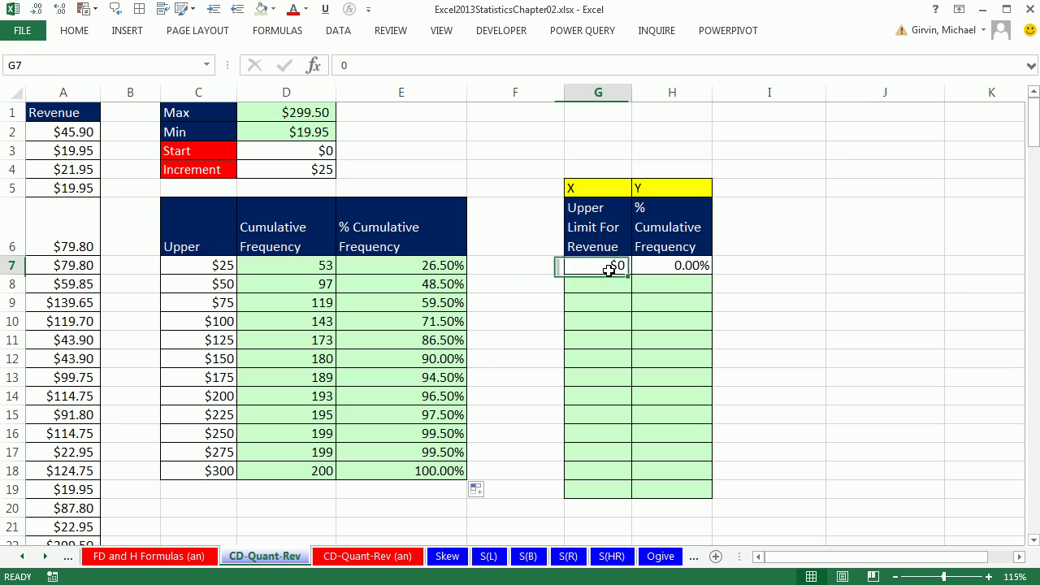
left_click(680, 271)
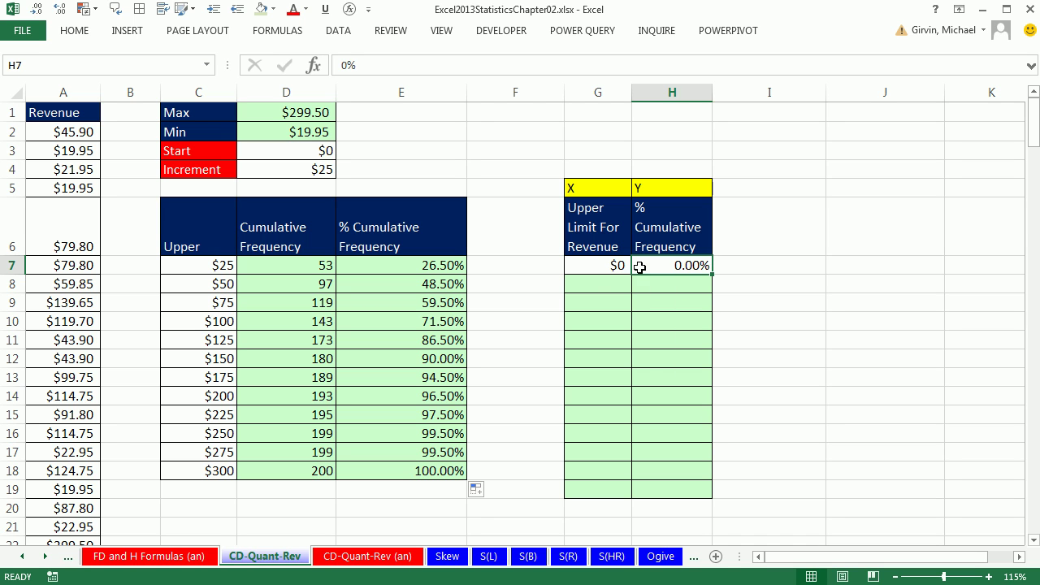
Enter =C7 in G8 and fill it down through G19 to list the upper limits as X values
left_click(603, 283)
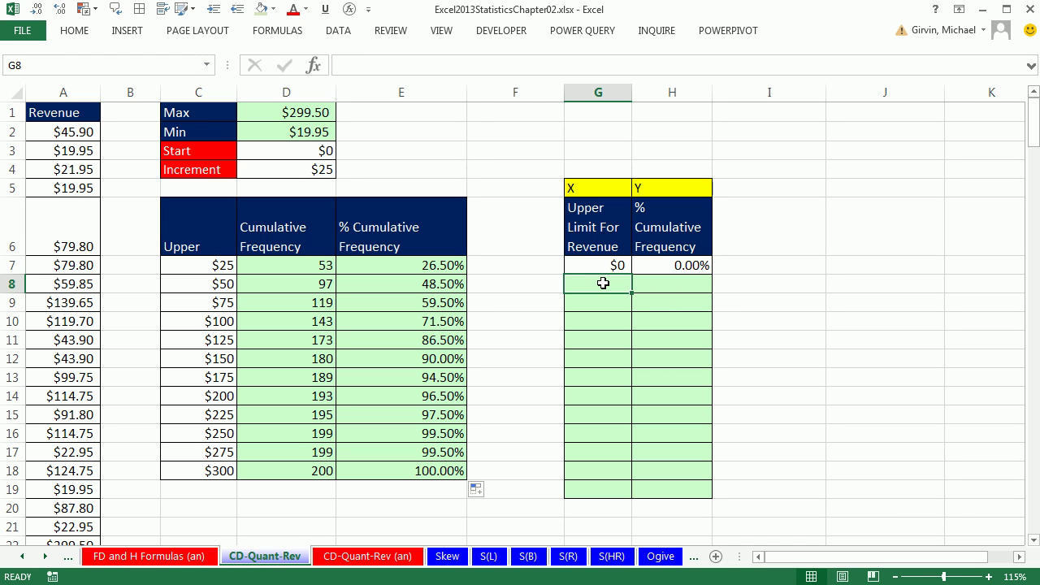
type("=")
left_click(218, 264)
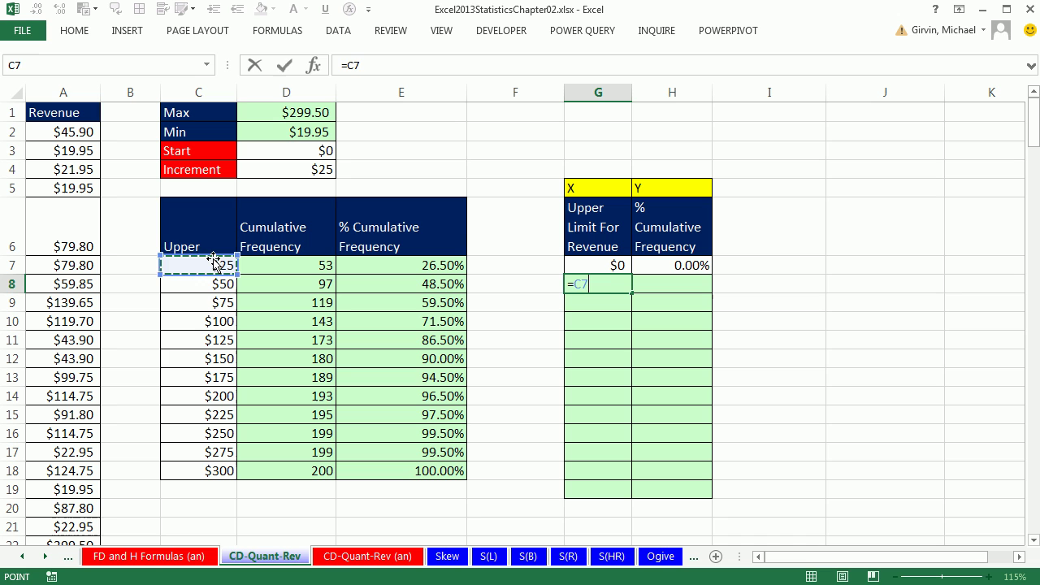
key("ctrl+Return")
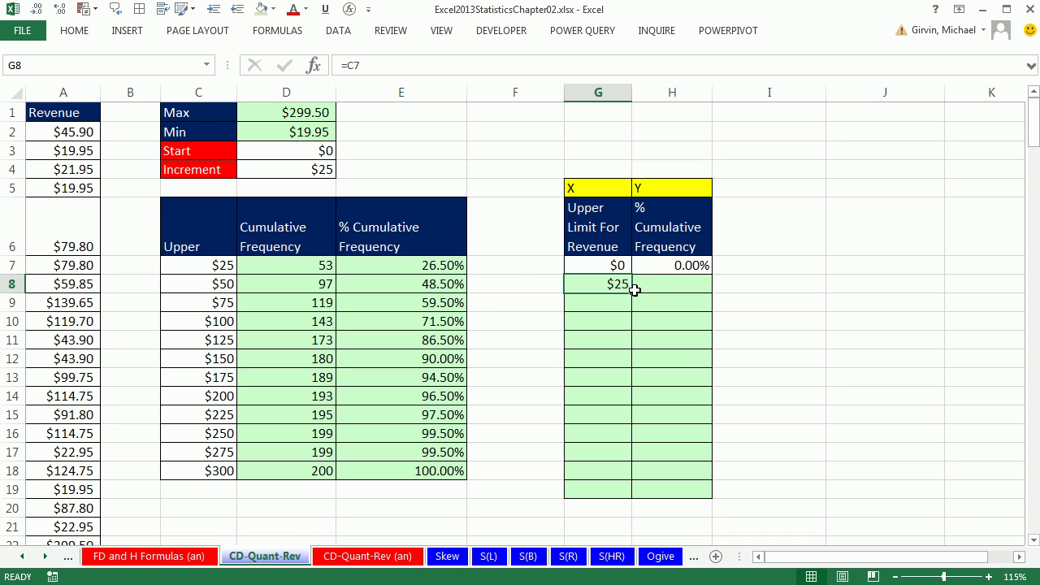
left_click_drag(633, 290, 632, 496)
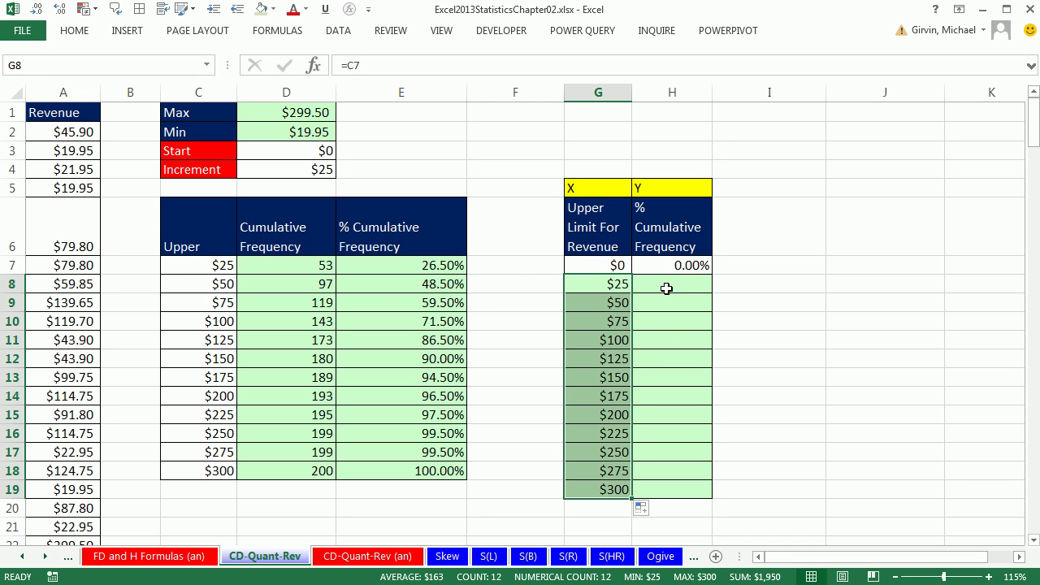
Enter =E7 in H8, fill it down through H19 as the Y values, and check the reference in H19
left_click(665, 284)
type("=")
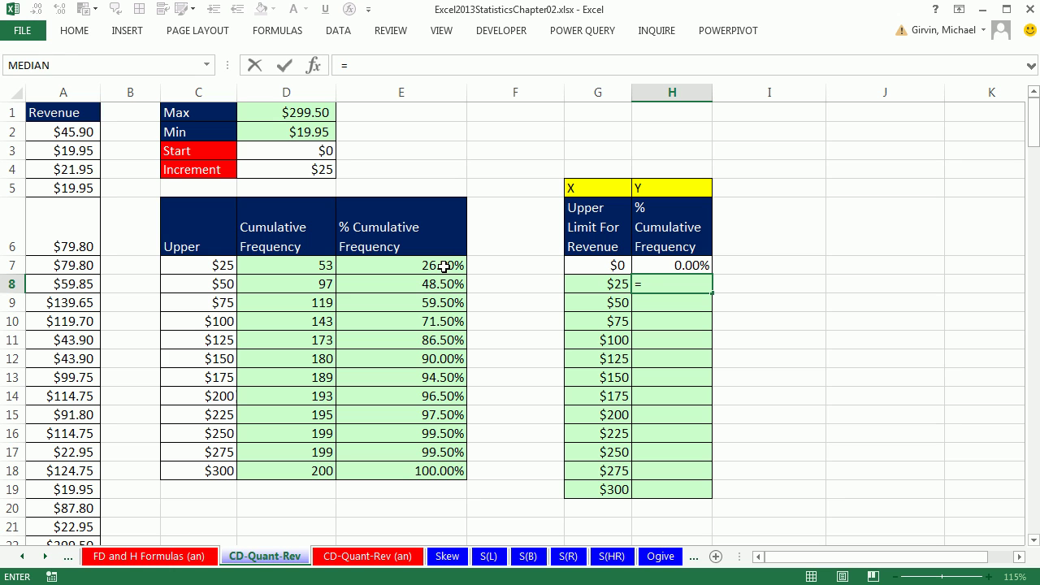
left_click(444, 266)
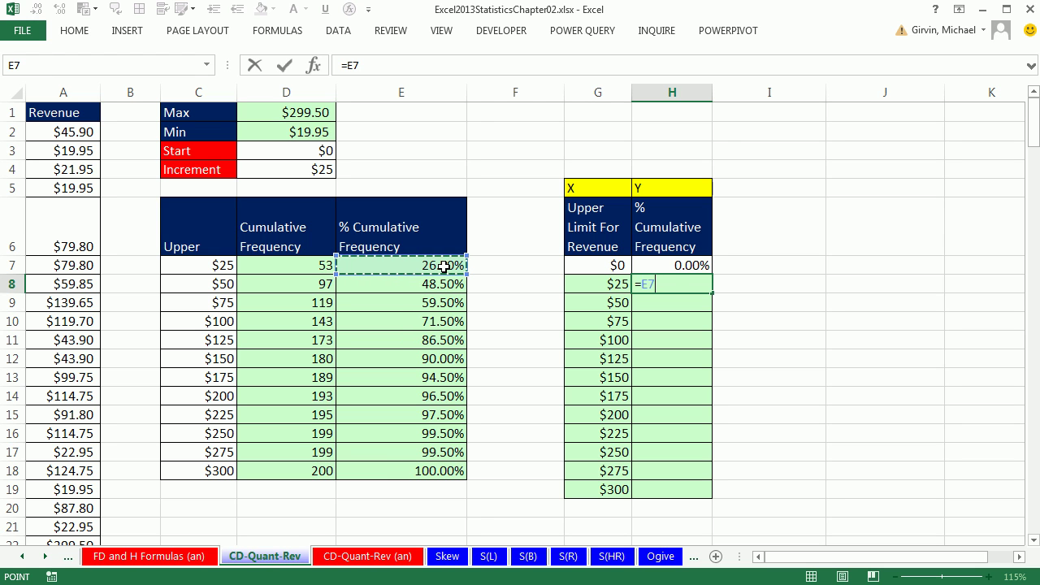
key("ctrl+Return")
left_click_drag(713, 295, 708, 493)
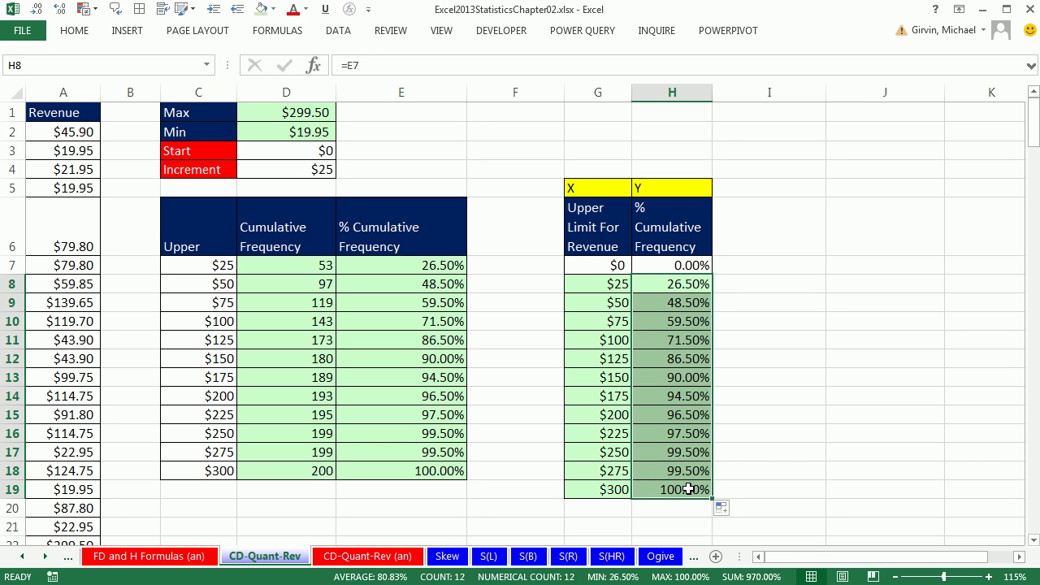
double_click(689, 488)
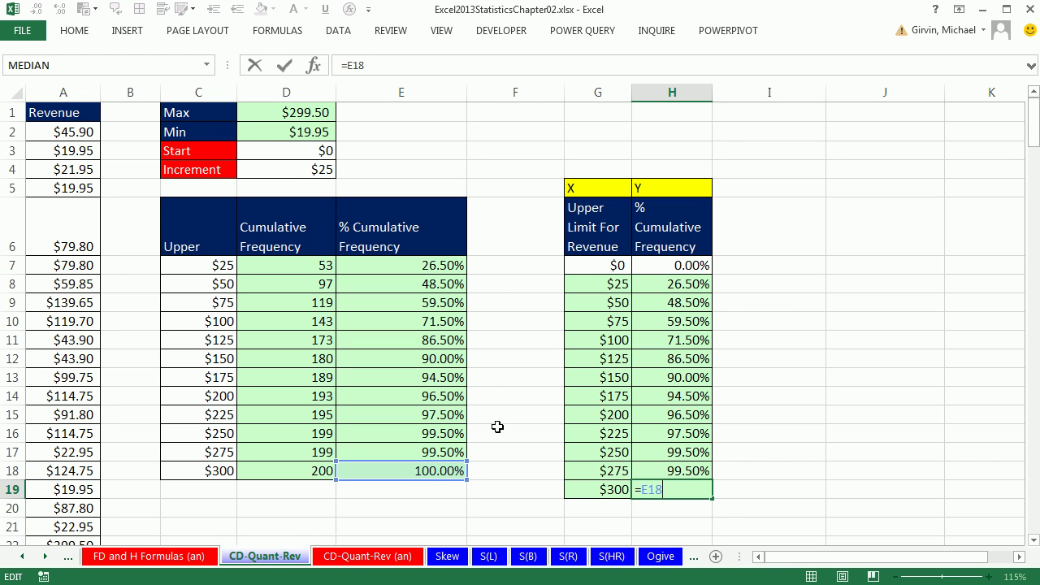
key("ctrl+Return")
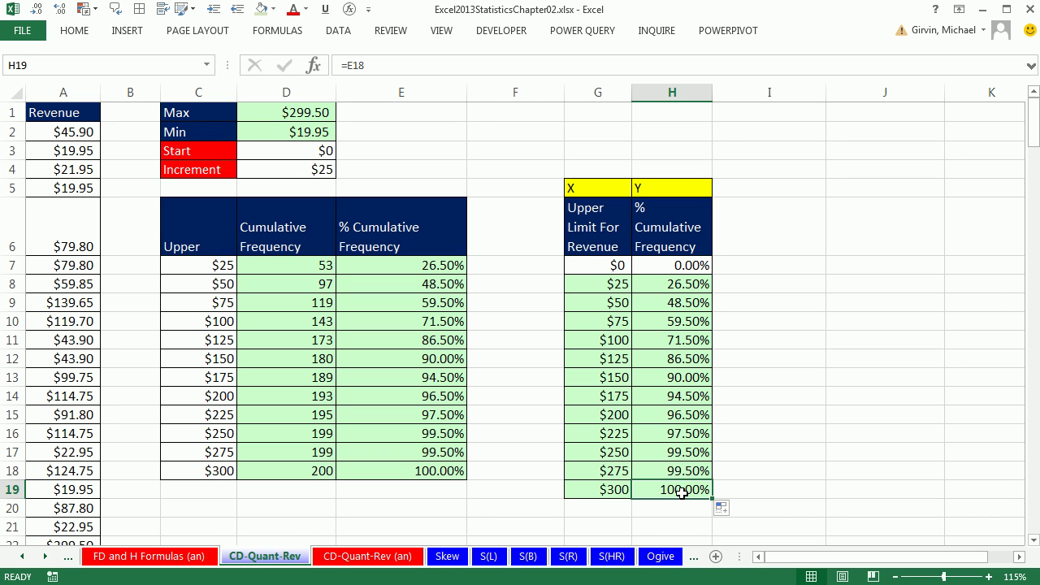
Insert a scatter chart with straight lines and markers from the X and Y data in G6:H19
left_click(599, 243)
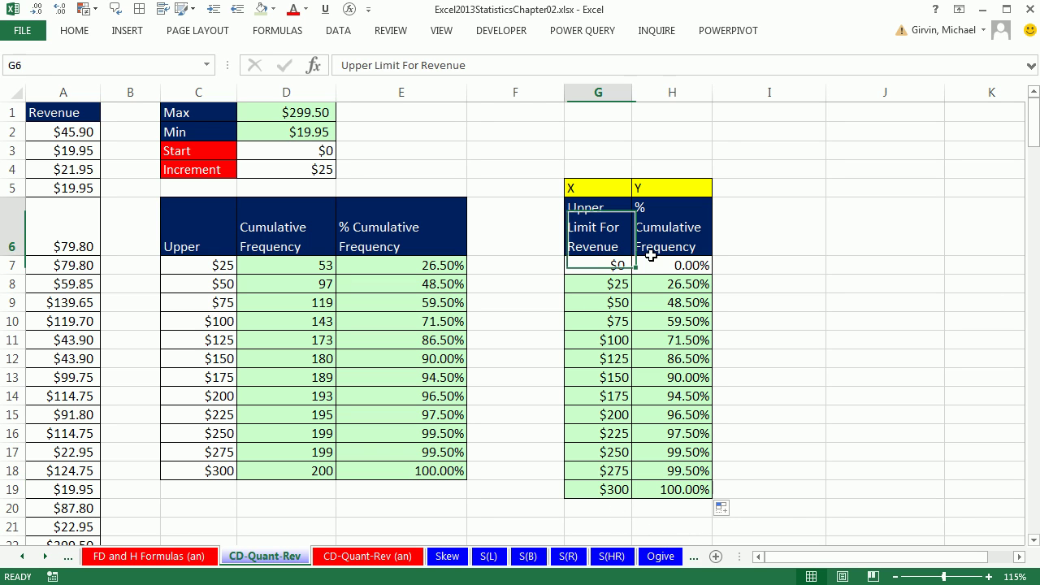
left_click_drag(652, 255, 677, 489)
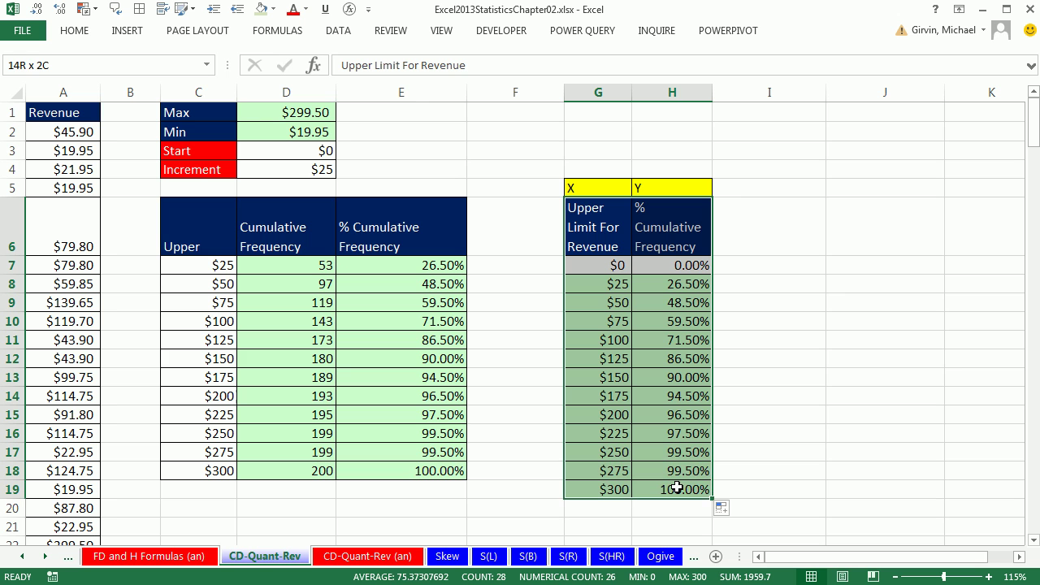
left_click(127, 31)
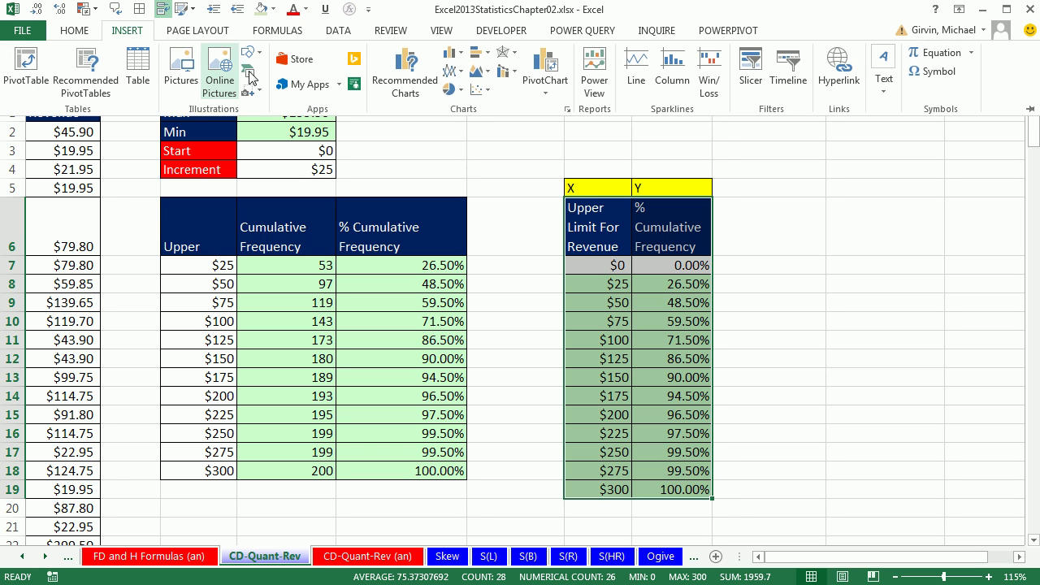
left_click(488, 95)
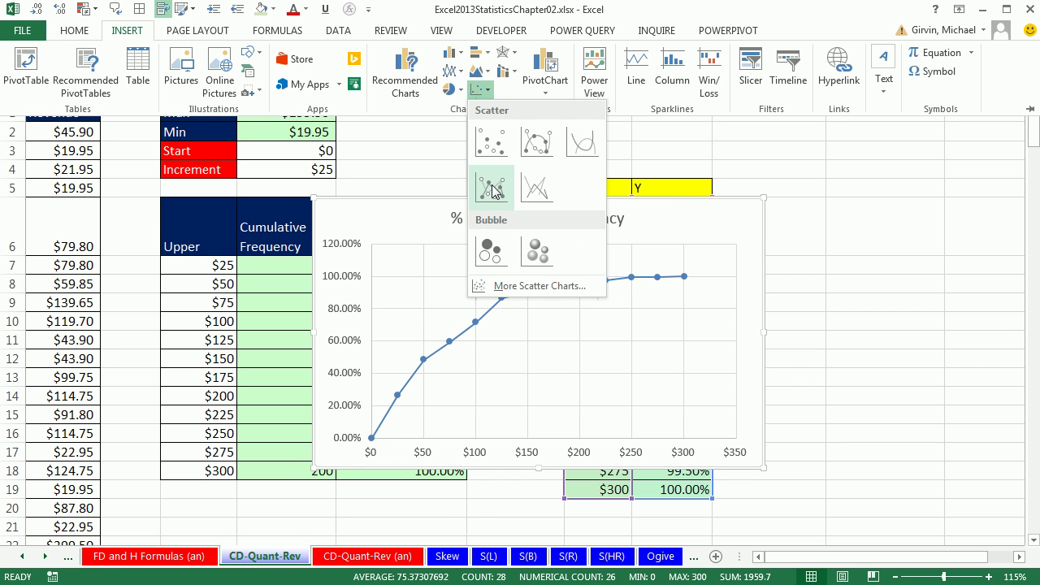
left_click(492, 189)
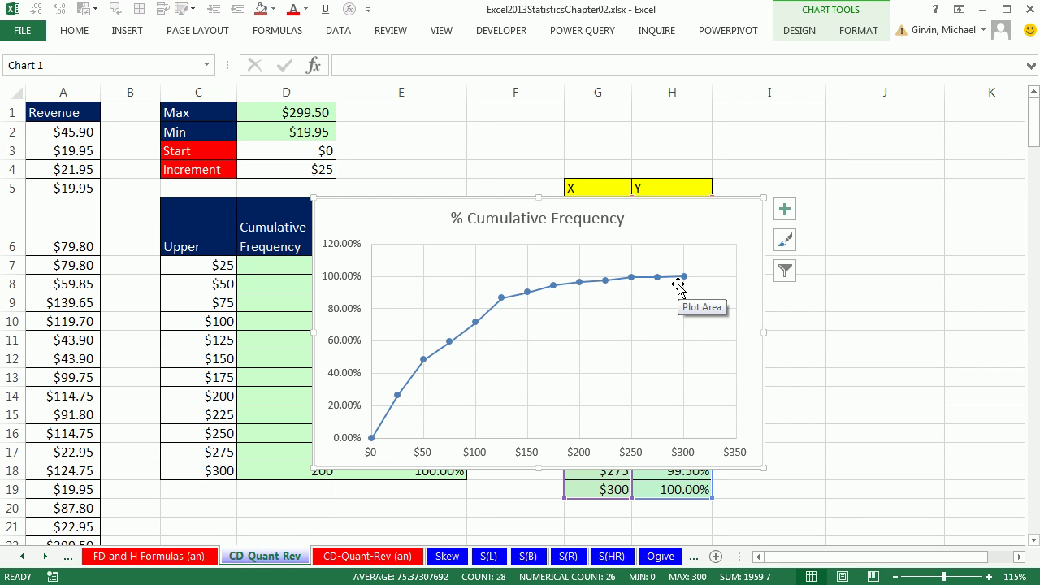
Change the chart title to "% Cumulative Frequency (Ogive) for Revenue"
left_click(597, 228)
left_click(623, 220)
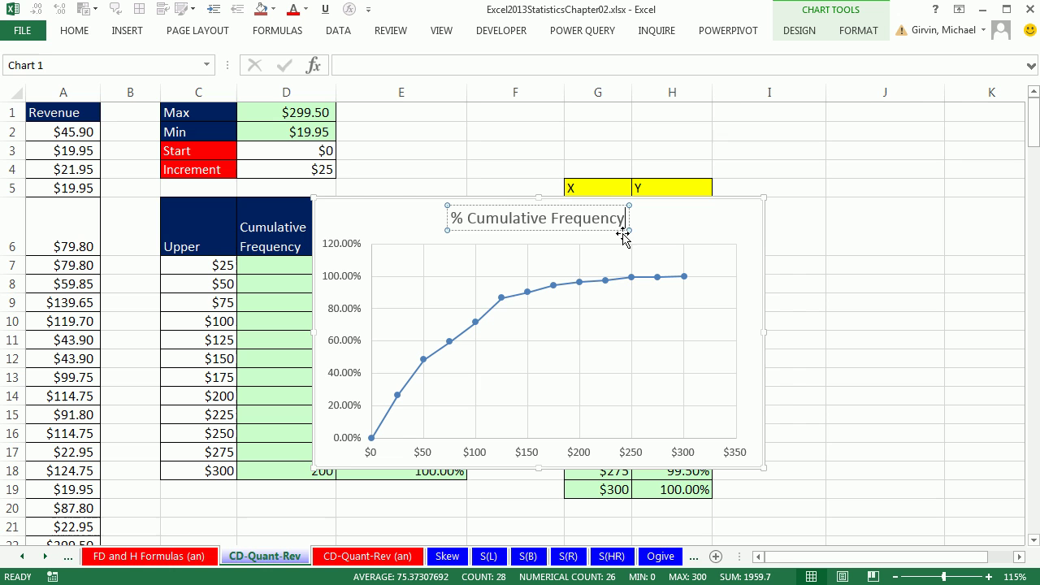
type("(")
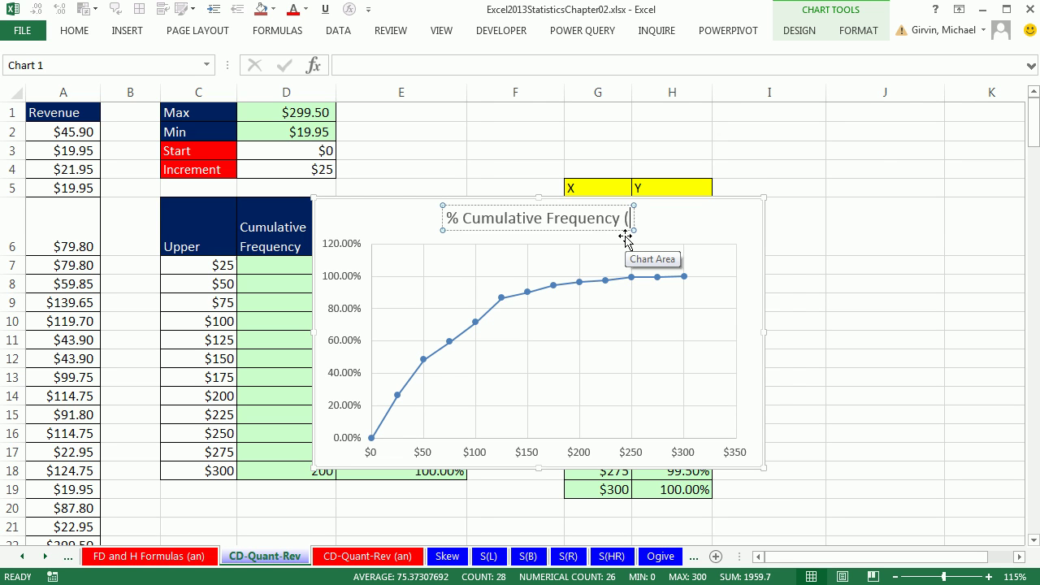
type("Ogive)")
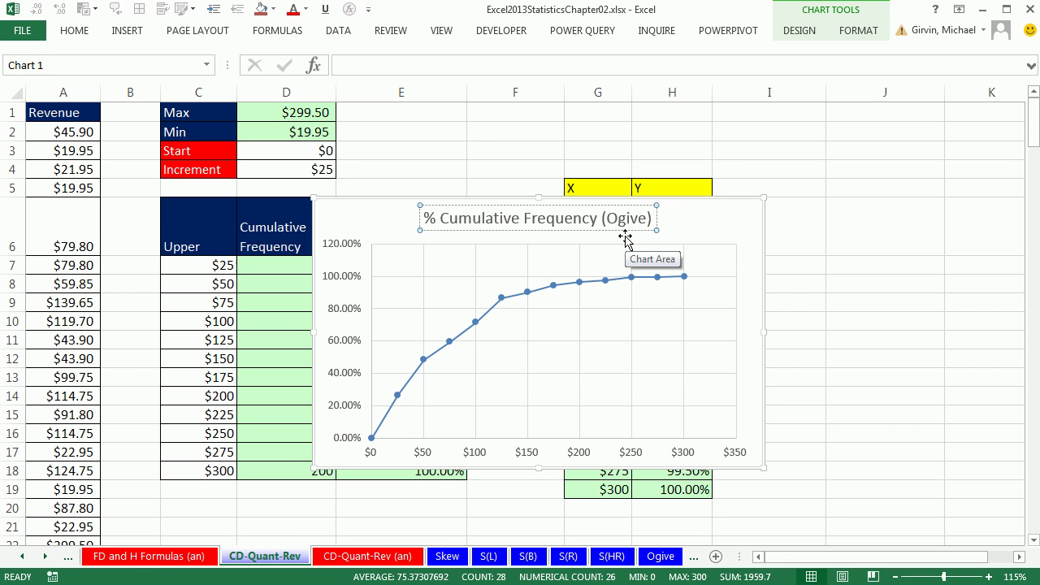
type("for Revenue")
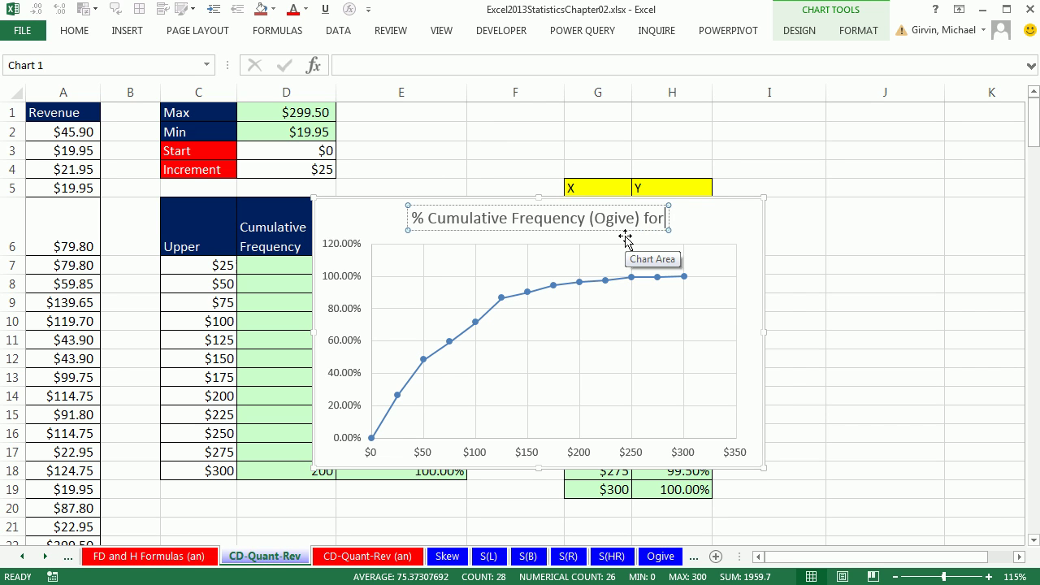
left_click(745, 213)
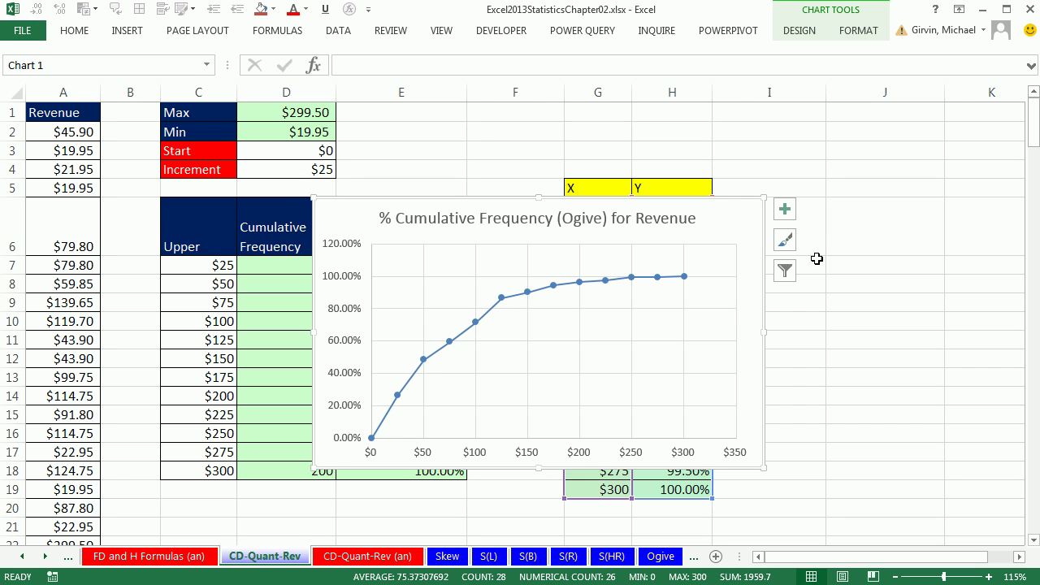
Add axis titles to both axes of the ogive chart
left_click(785, 210)
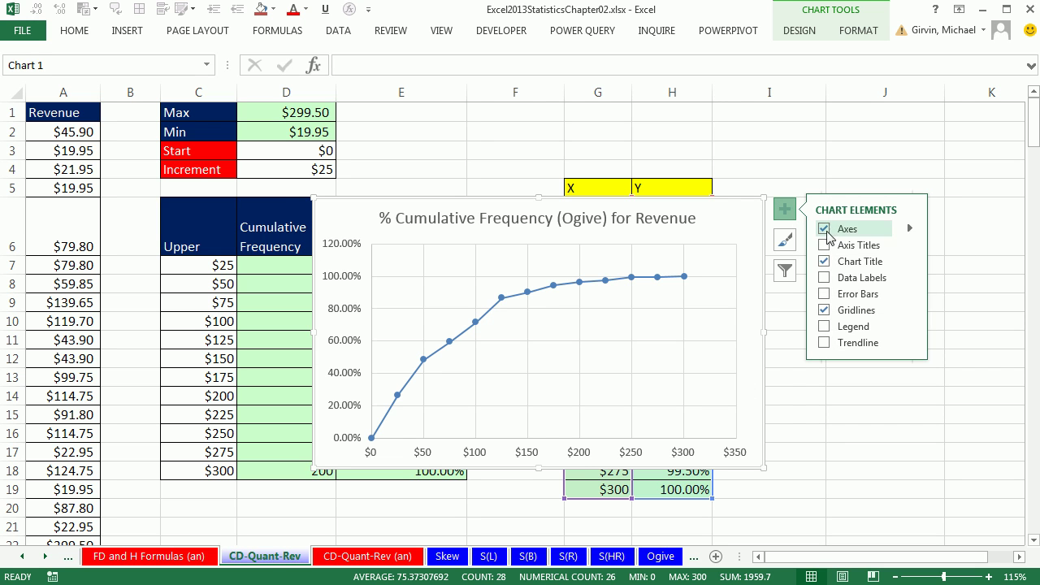
left_click(824, 245)
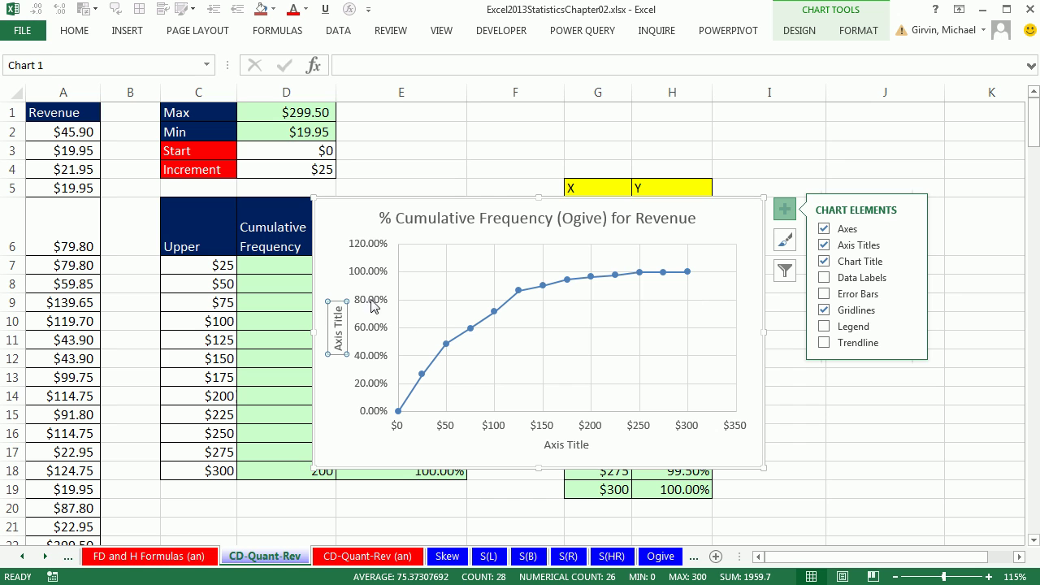
Delete the vertical axis title and the vertical axis from the ogive chart
key("Delete")
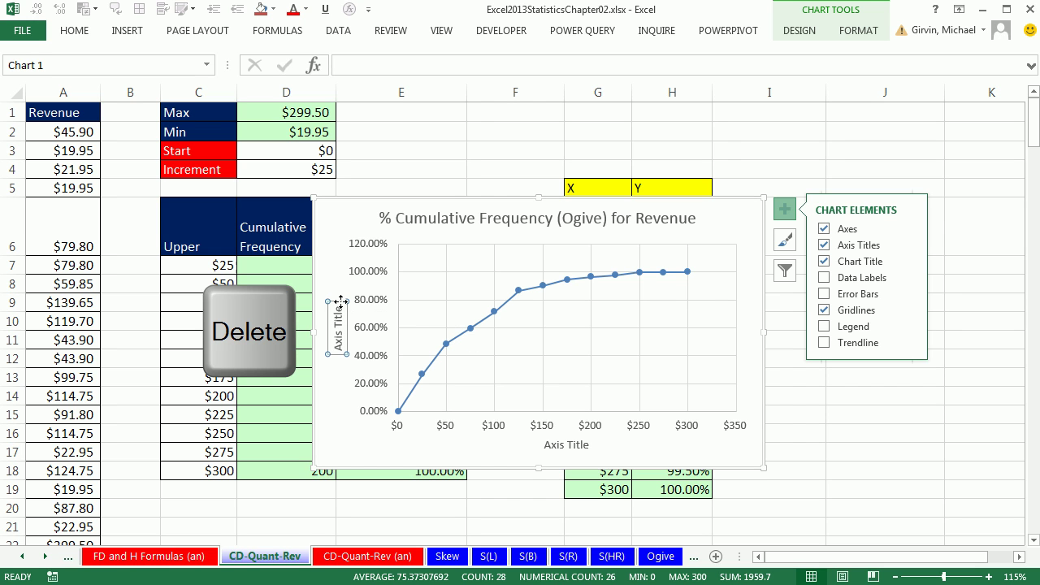
left_click(353, 252)
key("Delete")
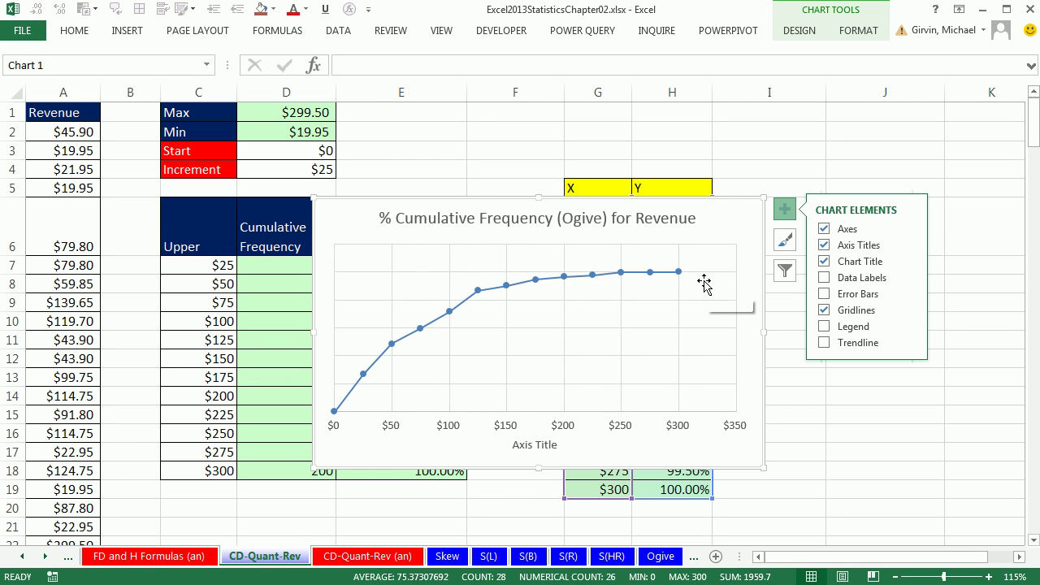
Link the ogive chart's horizontal axis title to the Revenue heading in cell A1
left_click(545, 452)
type("=")
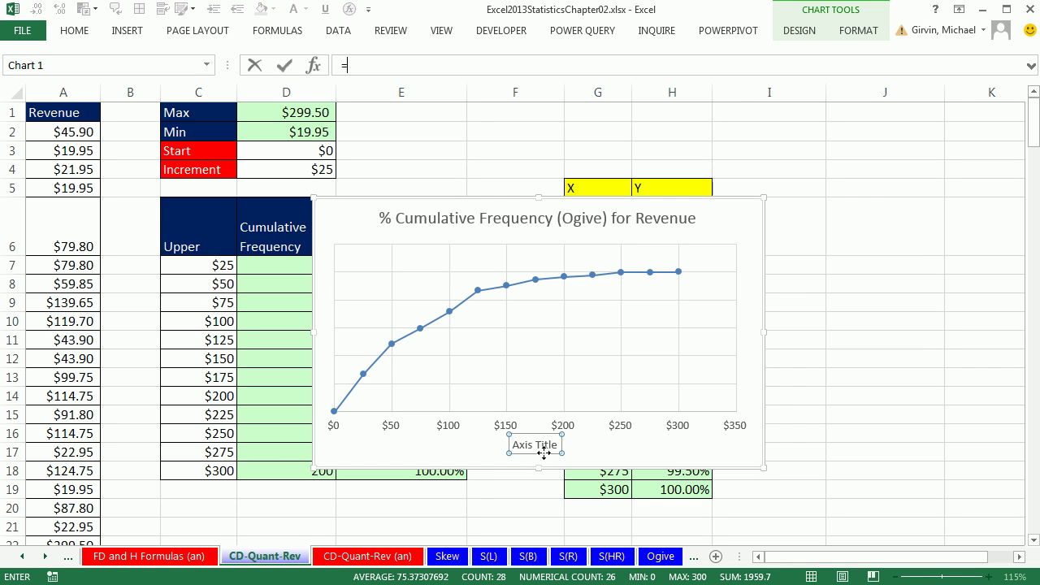
left_click(87, 115)
key("Return")
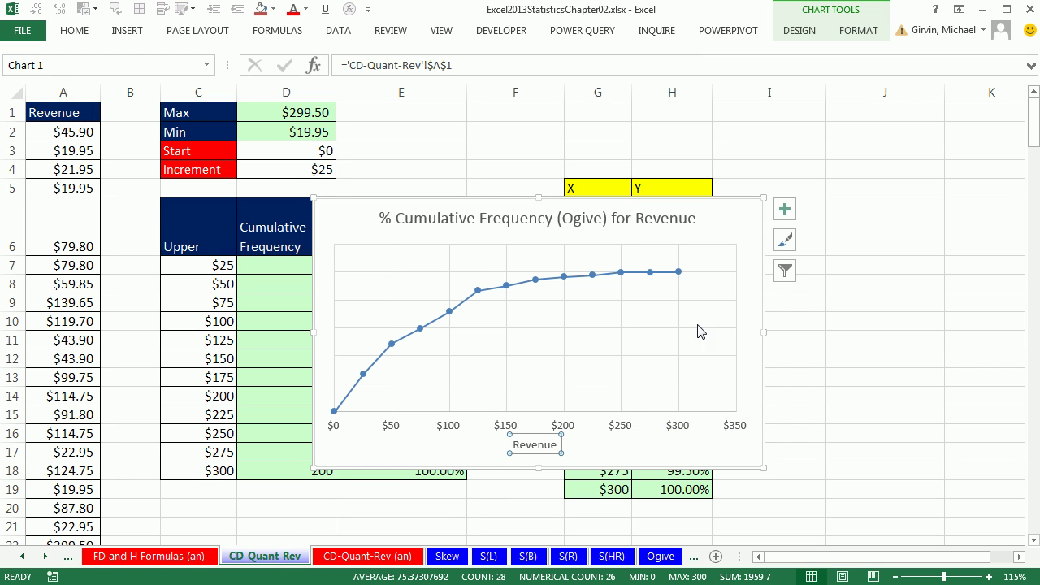
Add data labels to the ogive line and format them as percentages with 0 decimal places
left_click(793, 213)
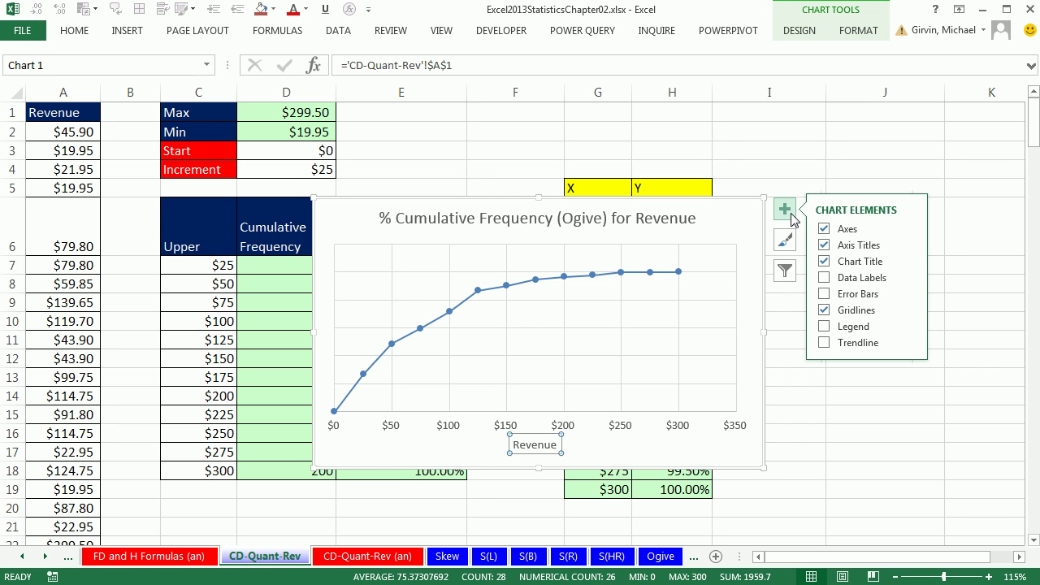
left_click(826, 278)
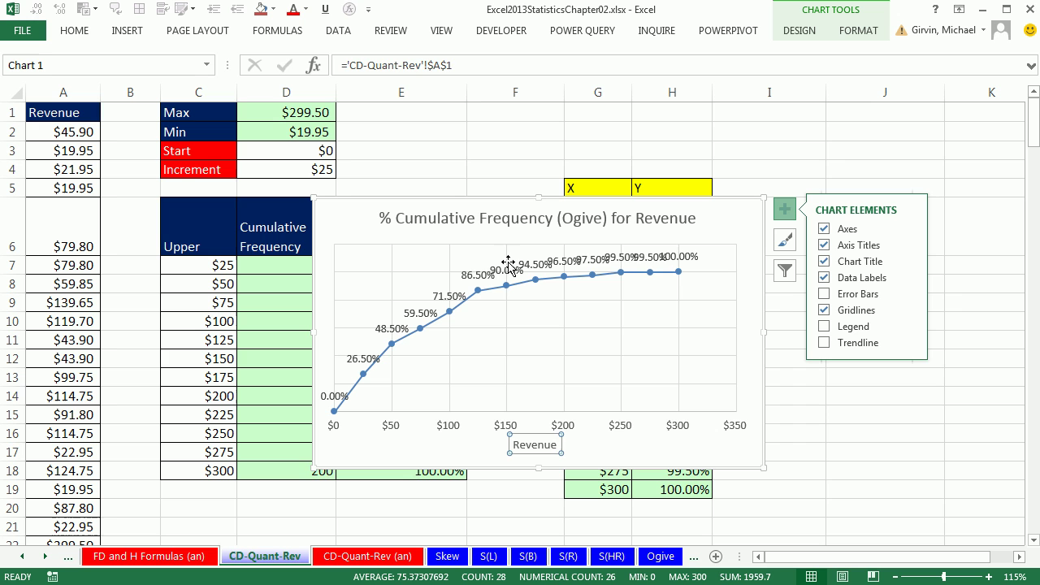
left_click(469, 276)
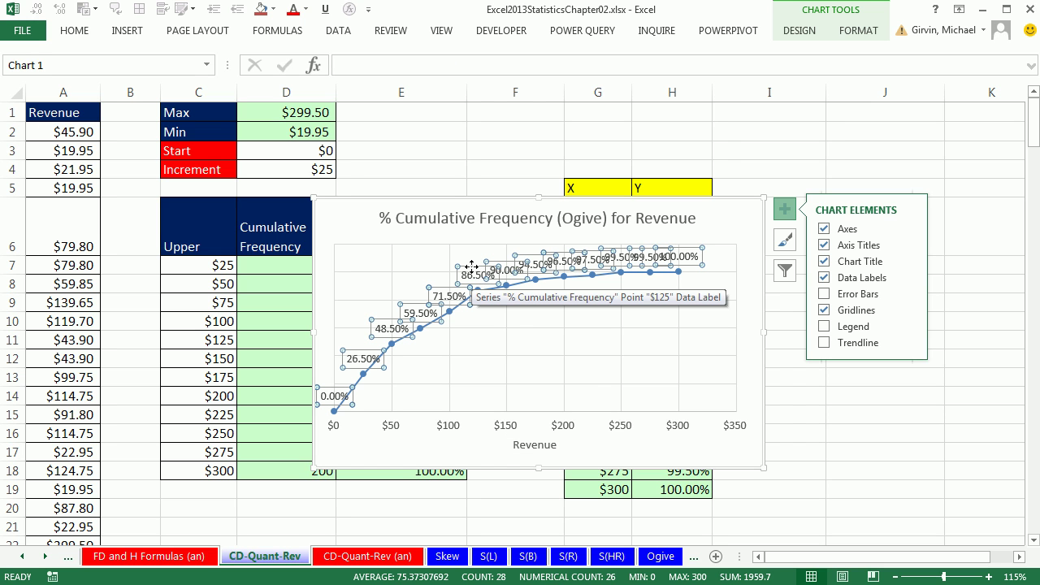
right_click(471, 268)
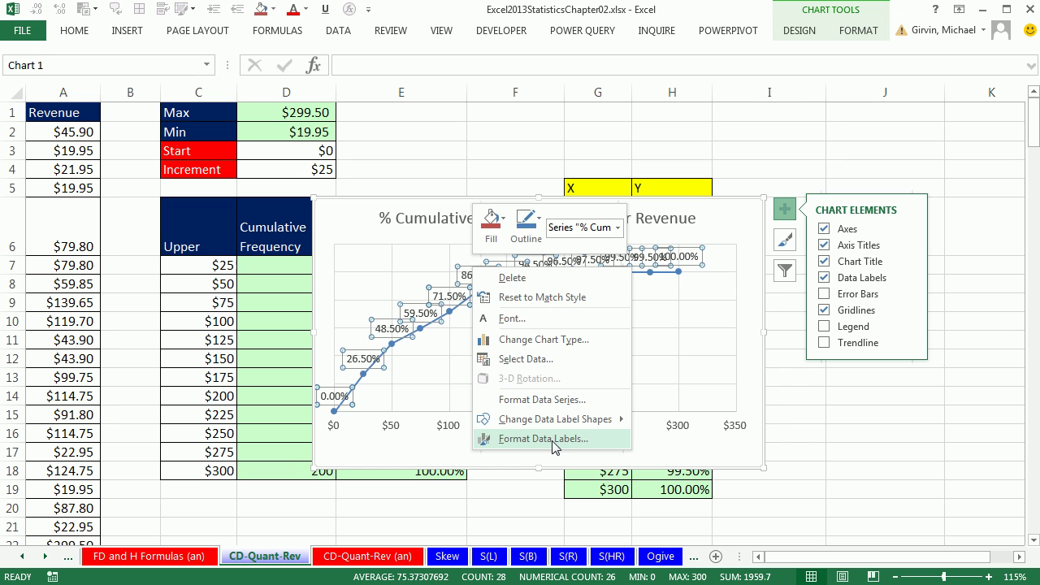
key("Escape")
key("ctrl+1")
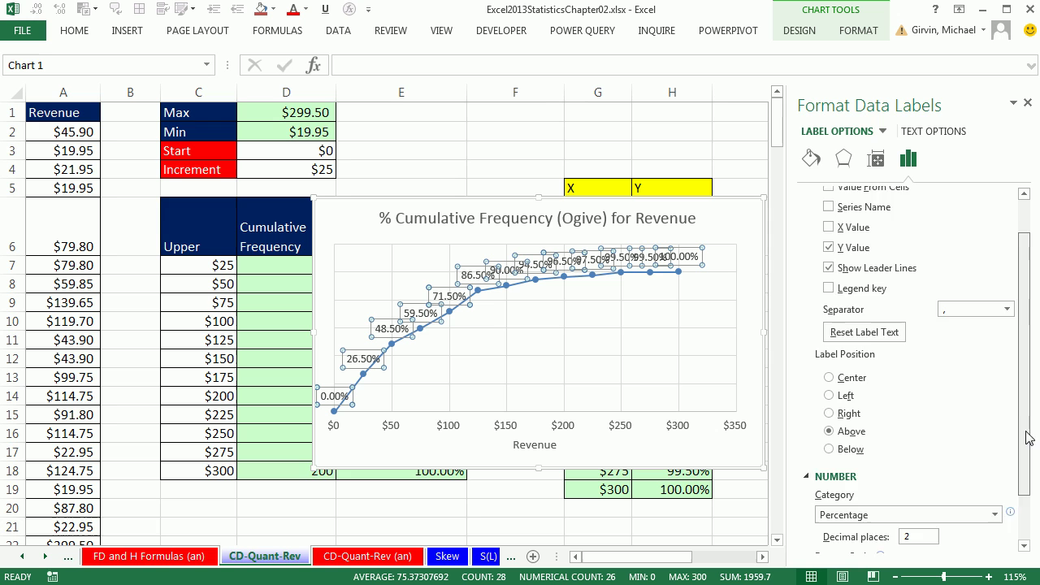
left_click_drag(1029, 437, 1031, 520)
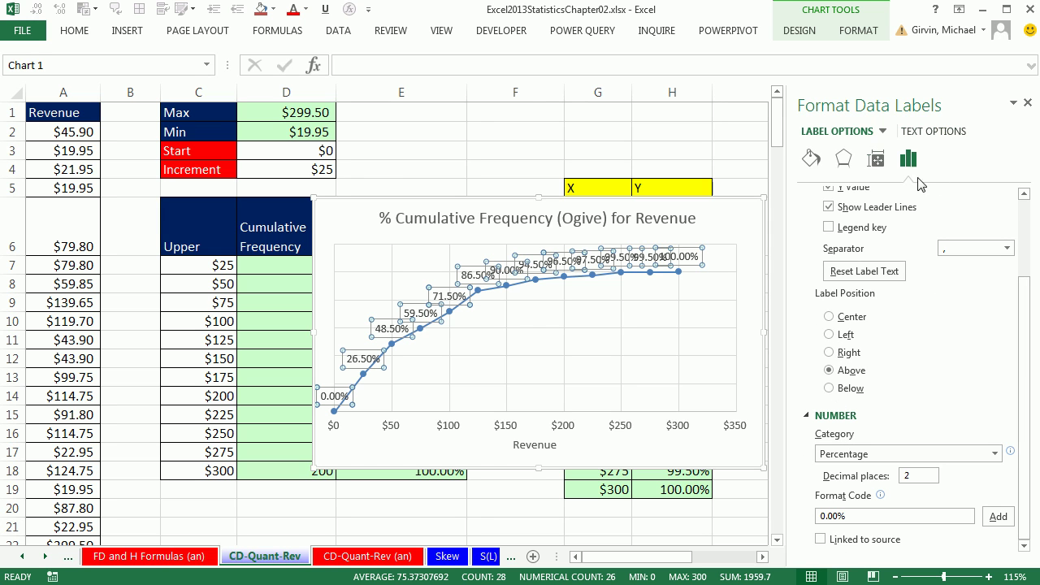
left_click(995, 454)
left_click(996, 454)
left_click(889, 475)
left_click(945, 517)
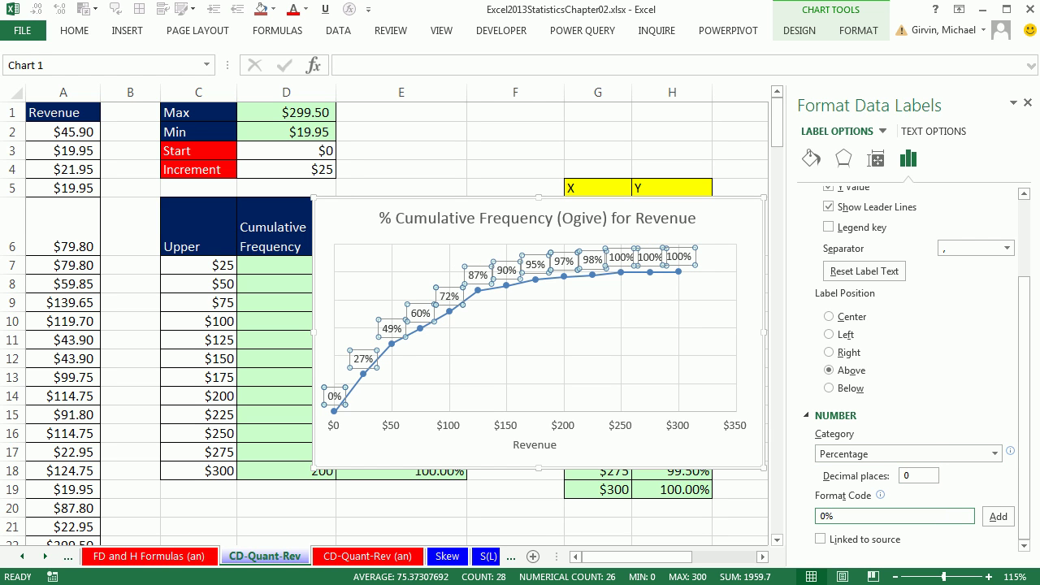
left_click(1029, 105)
left_click(821, 161)
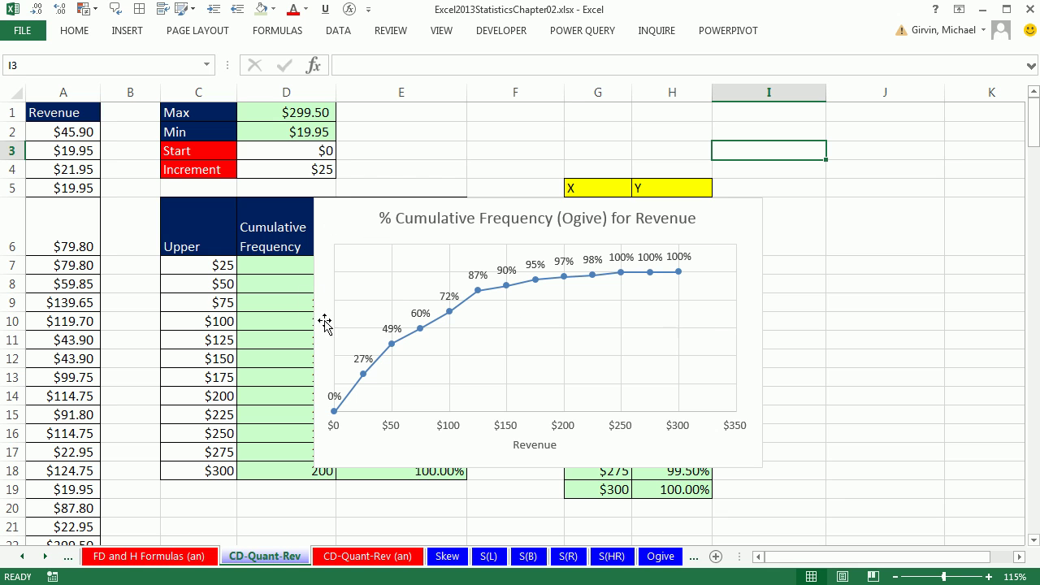
Delete the chart's horizontal gridlines and move the chart clear of the cumulative frequency table, starting in column F
left_click(649, 310)
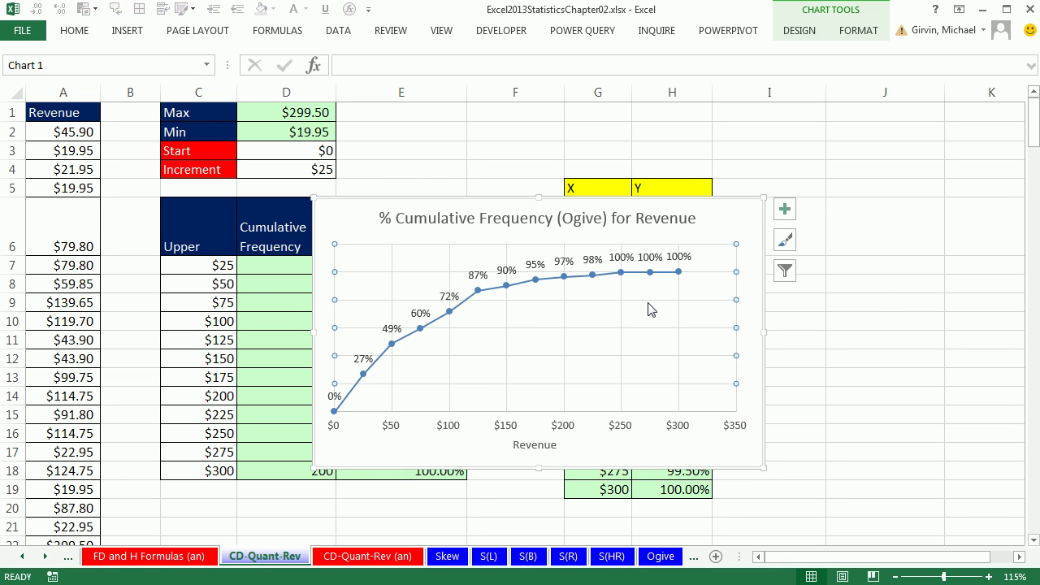
key("Delete")
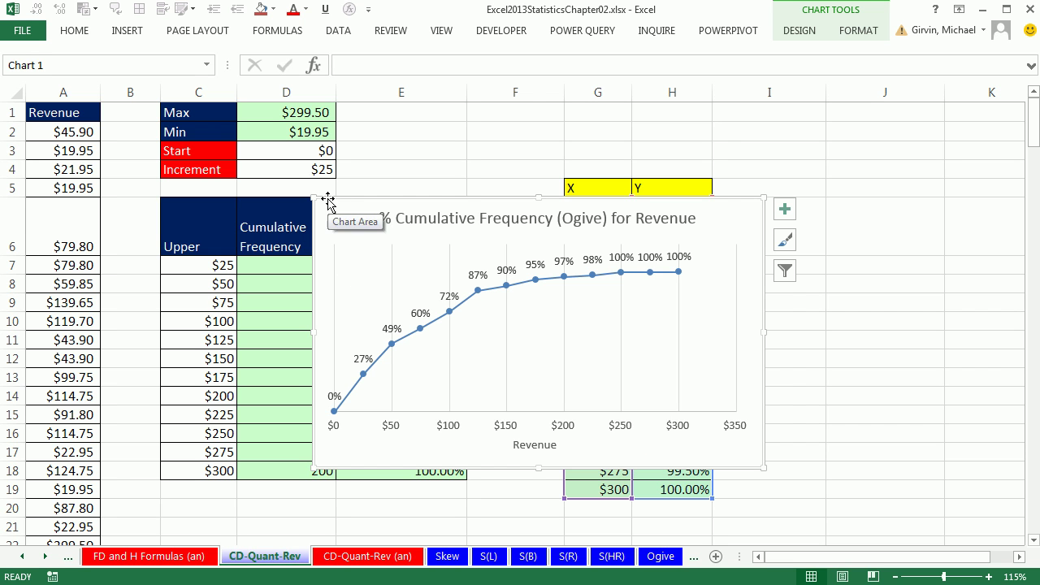
left_click_drag(327, 201, 505, 167)
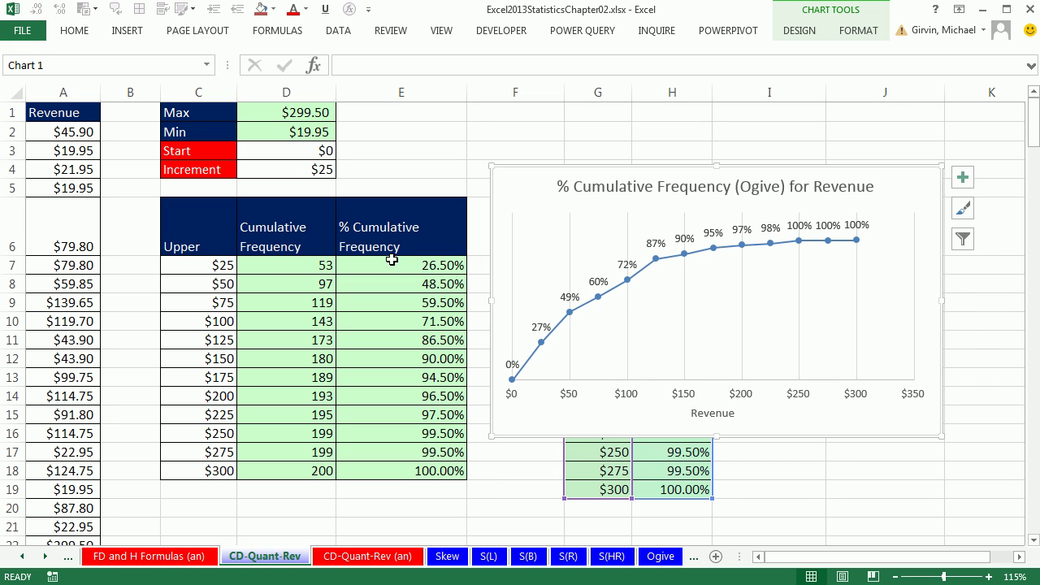
Create a PivotTable from the revenue data in A1:A201 on a new worksheet and rename that sheet "% CD"
left_click(63, 150)
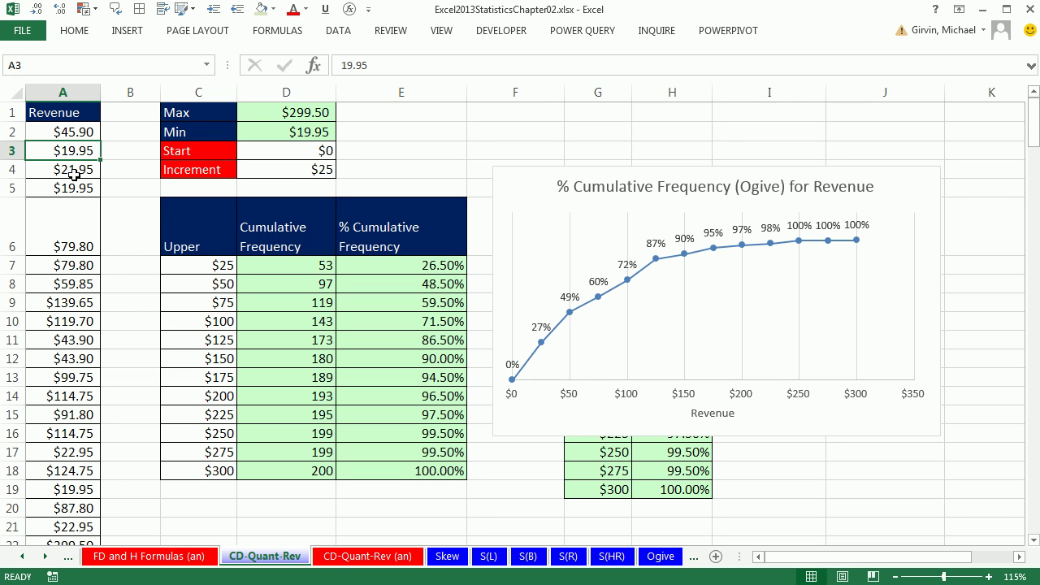
left_click(127, 31)
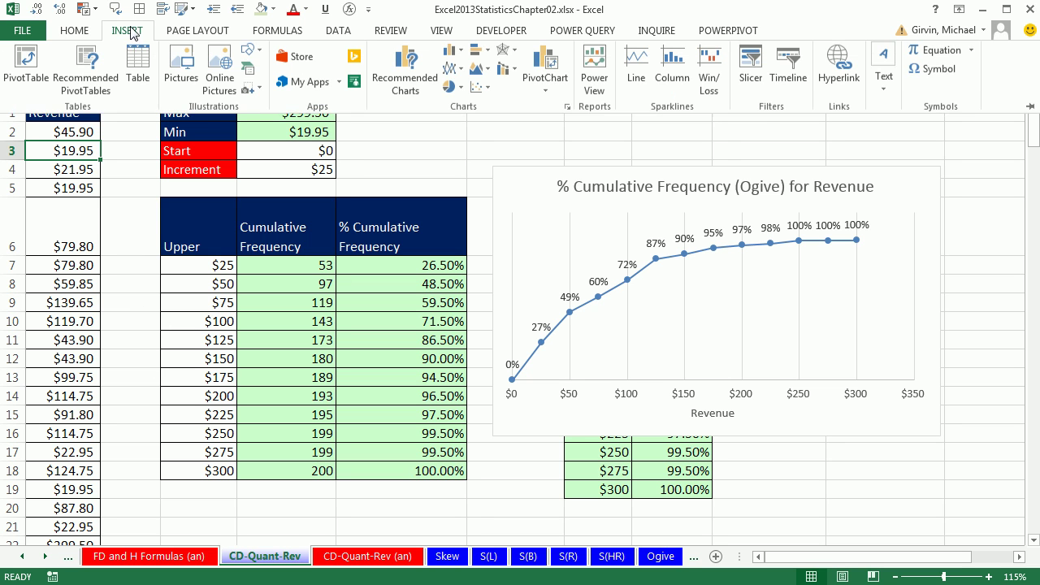
key("Escape")
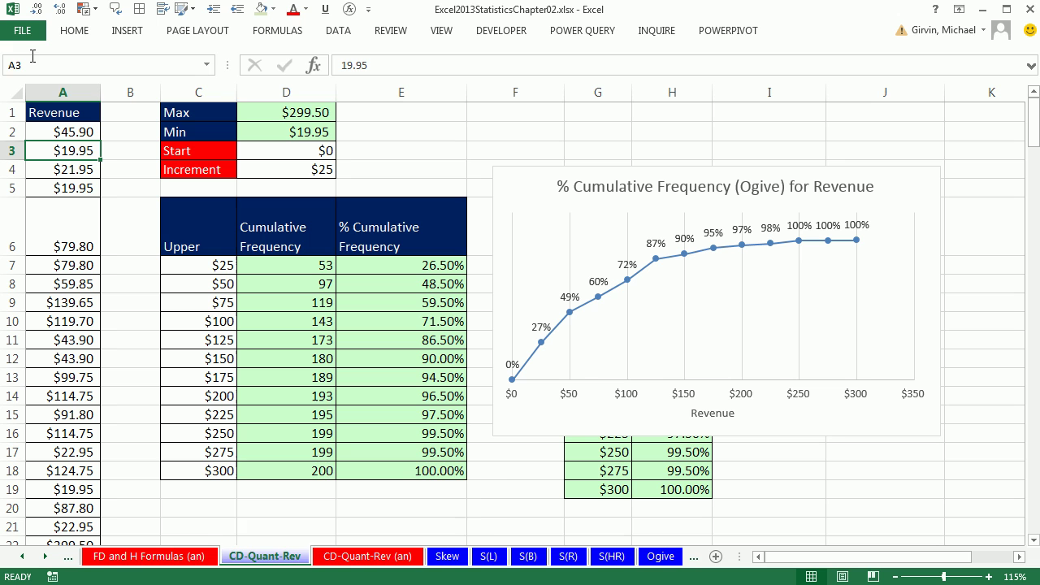
key("alt")
key("n")
key("v")
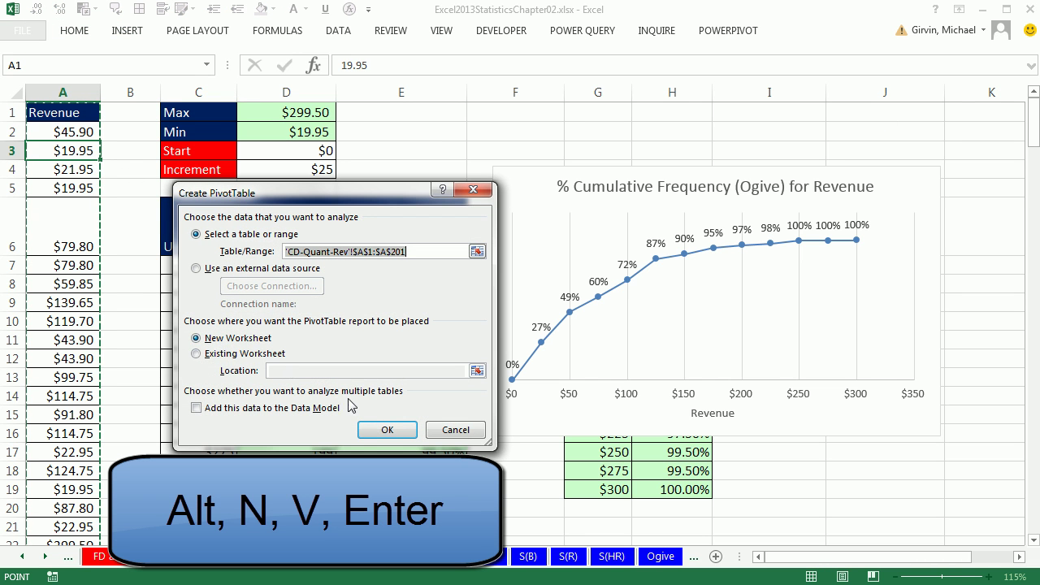
key("Return")
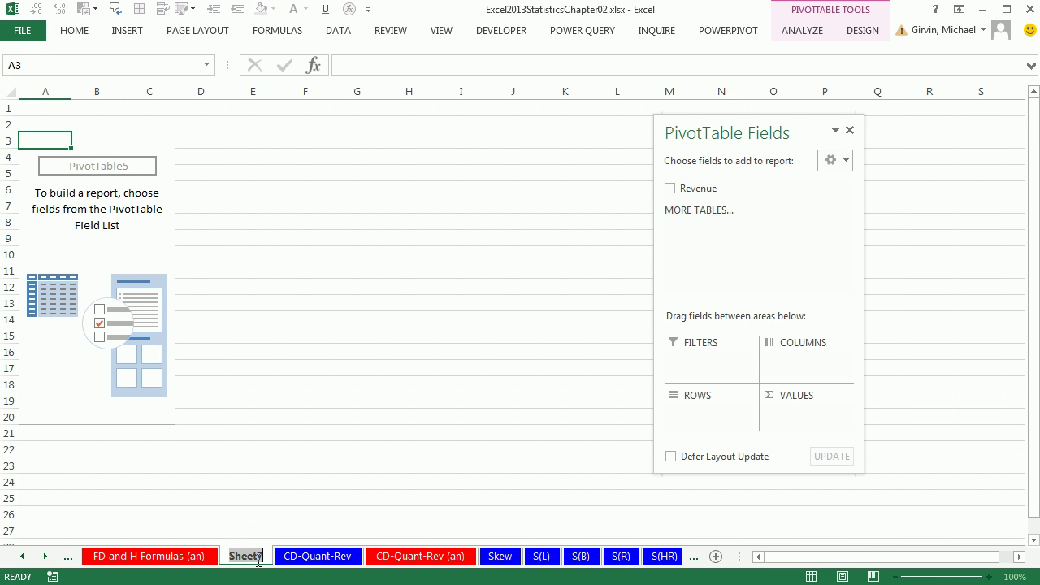
type("% CD")
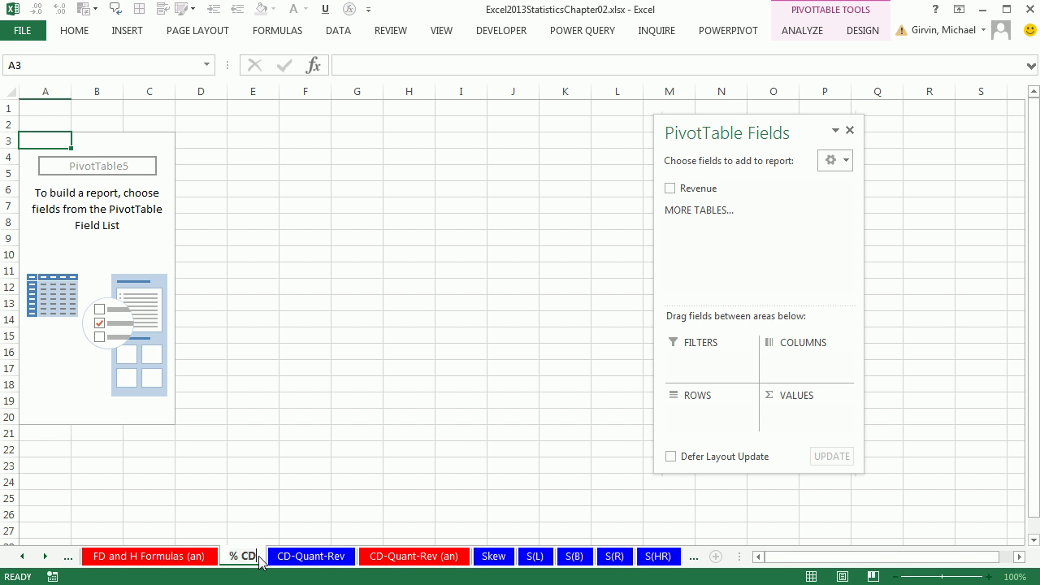
key("Return")
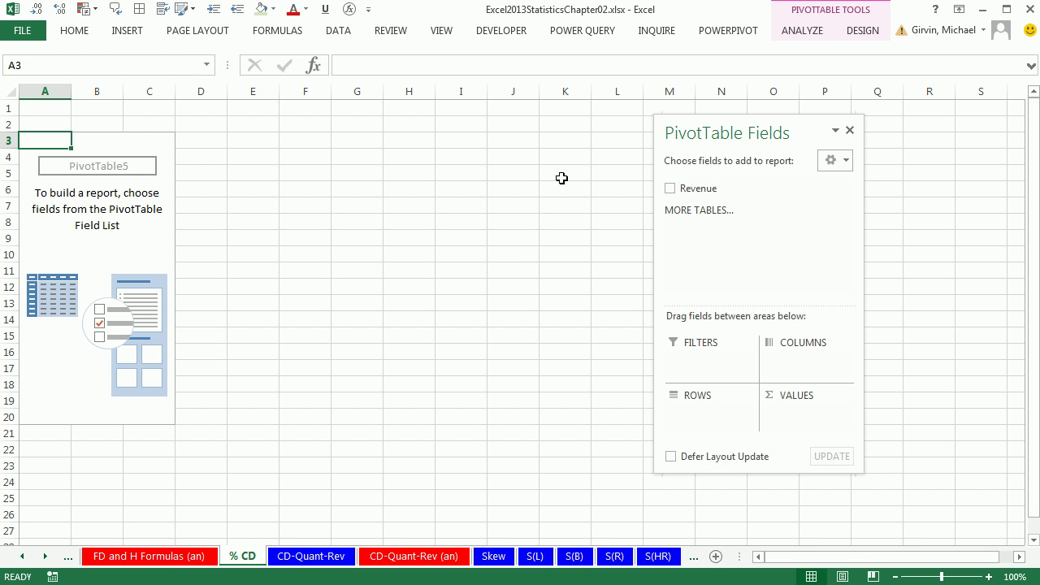
Place Revenue in the PivotTable's rows and group it starting at 0, ending at 300, by 25
left_click_drag(703, 121, 394, 77)
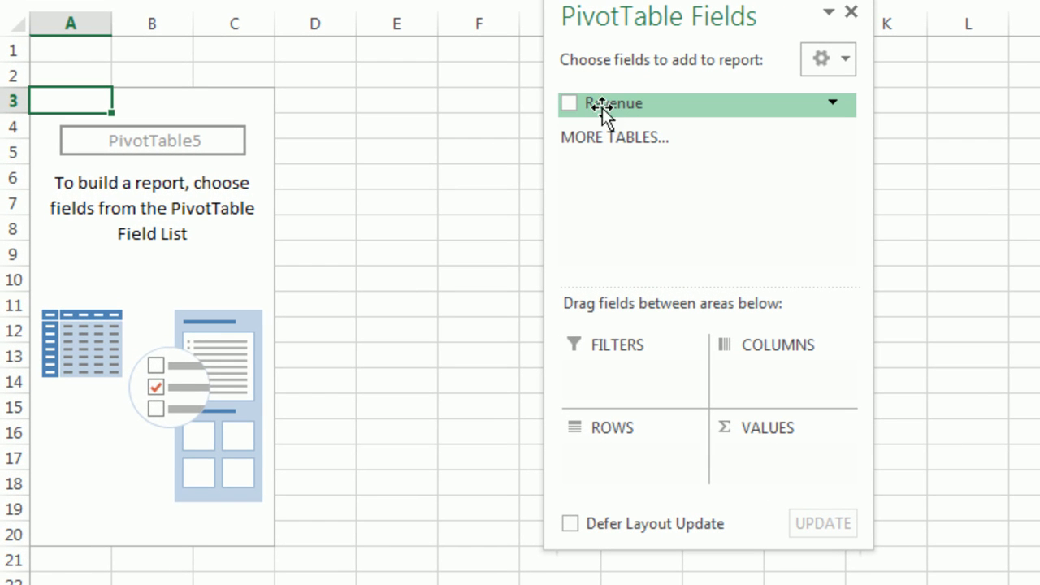
left_click_drag(602, 108, 622, 463)
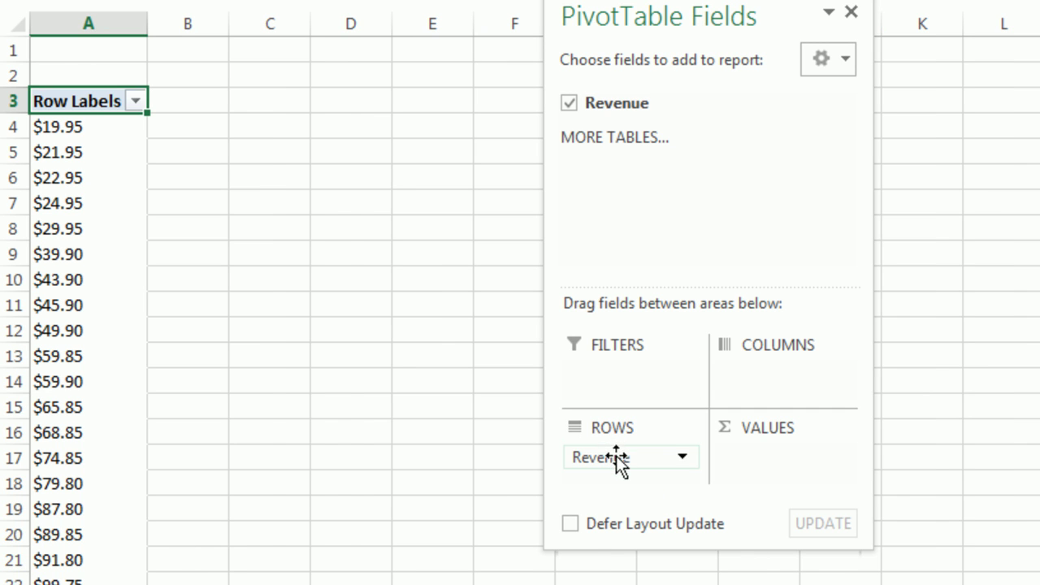
right_click(77, 163)
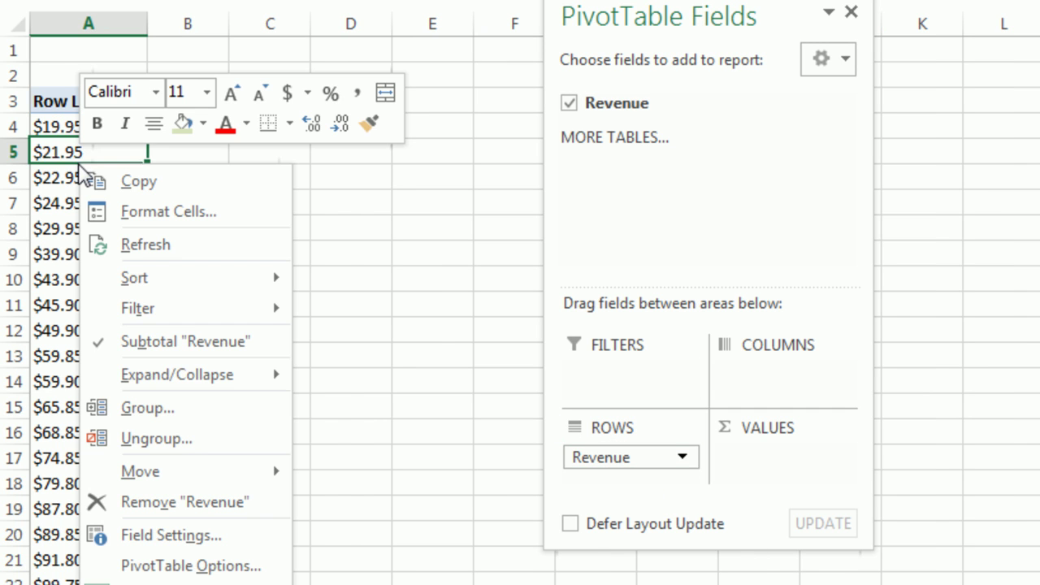
left_click(178, 402)
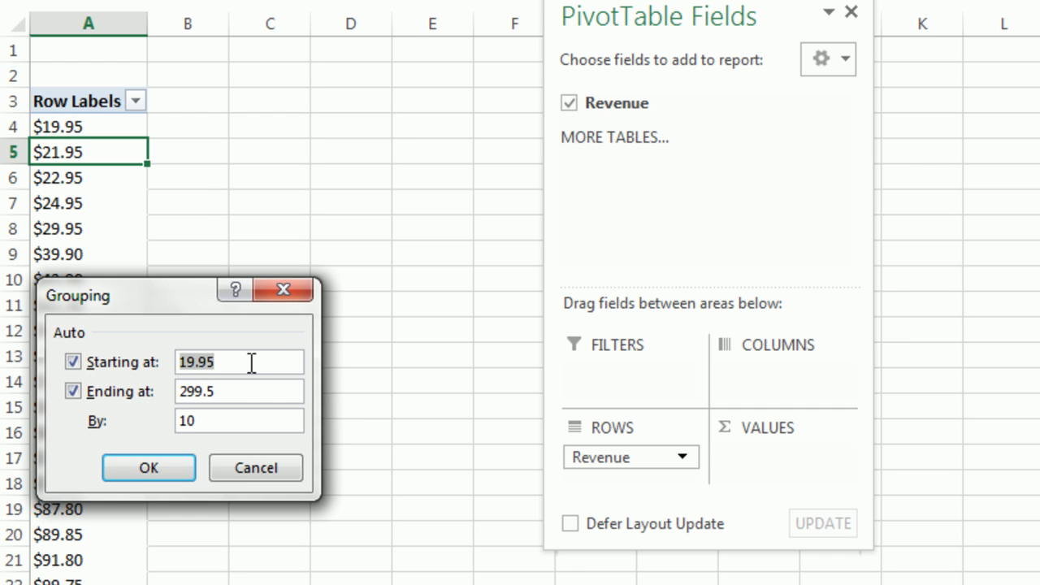
type("0")
key("Tab")
key("Tab")
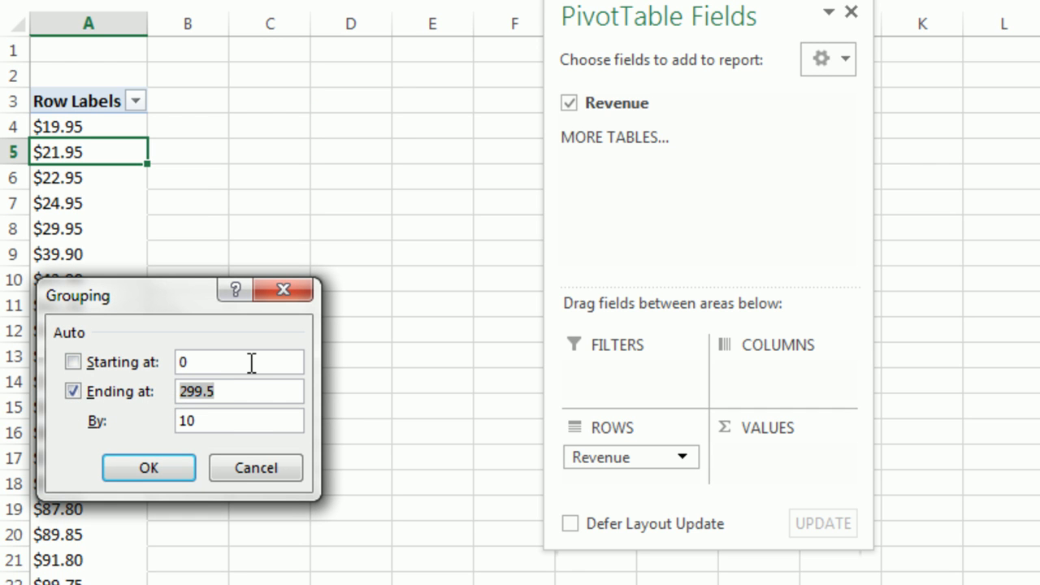
type("300")
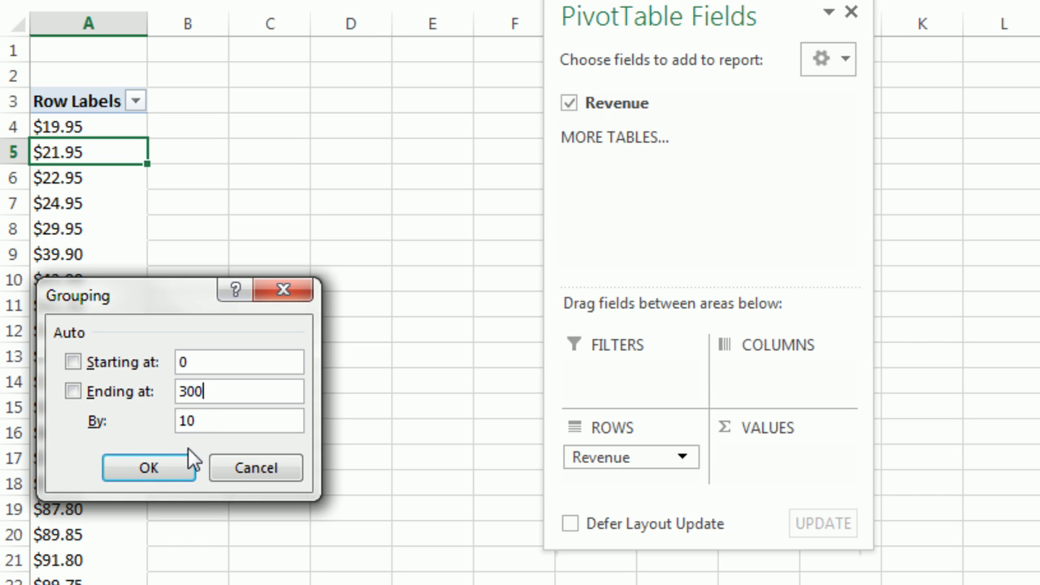
key("Tab")
type("25")
left_click(156, 464)
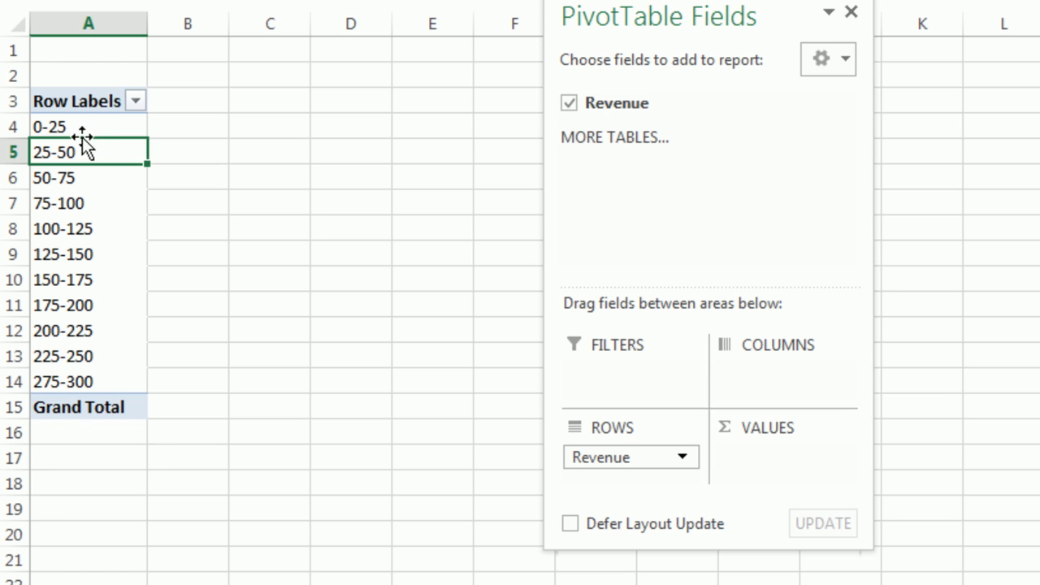
Replace every "-" with " up to " in the PivotTable row labels A4:A14
left_click_drag(77, 130, 87, 382)
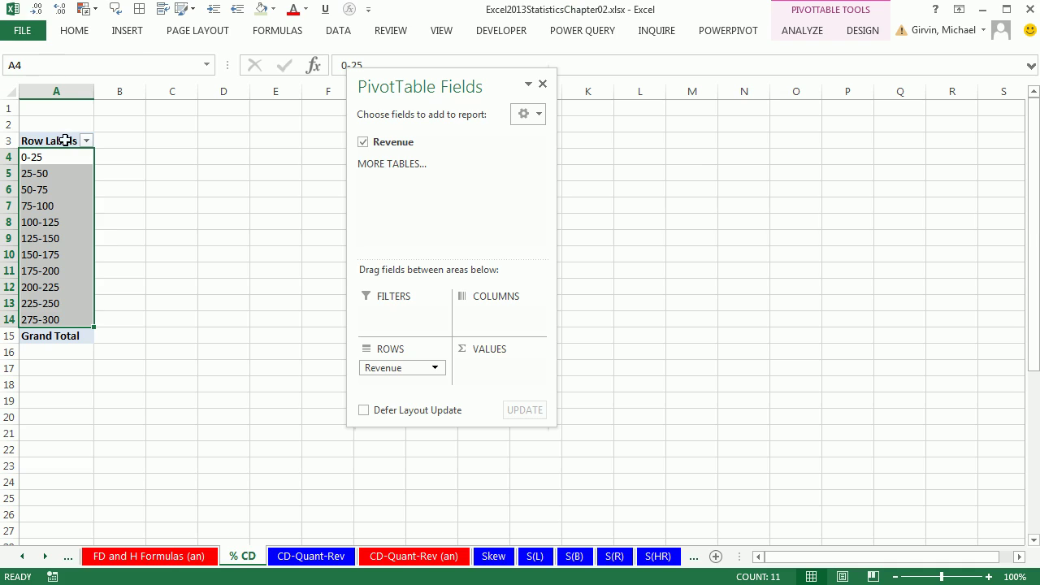
left_click(71, 33)
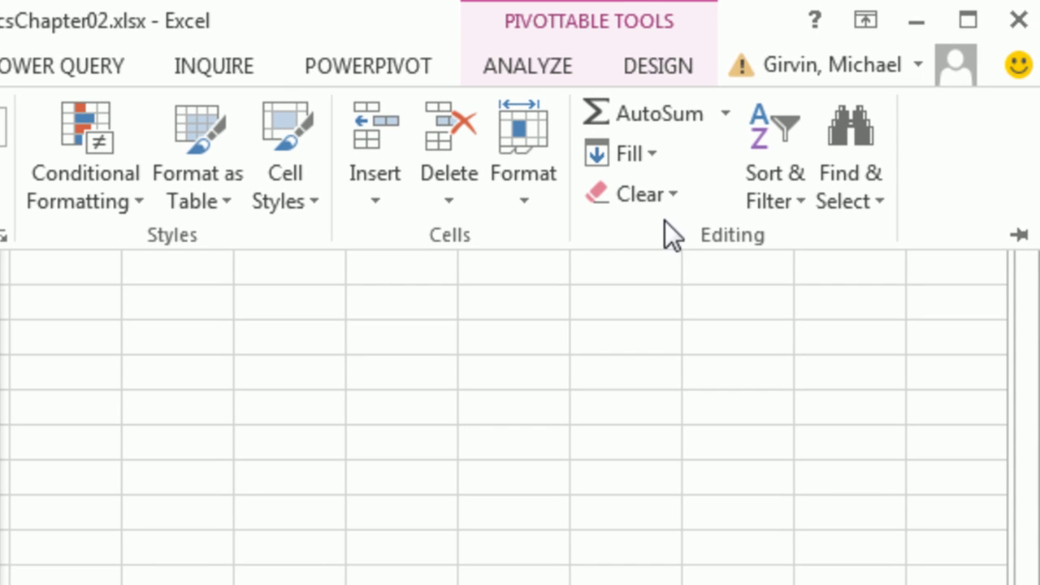
left_click(875, 189)
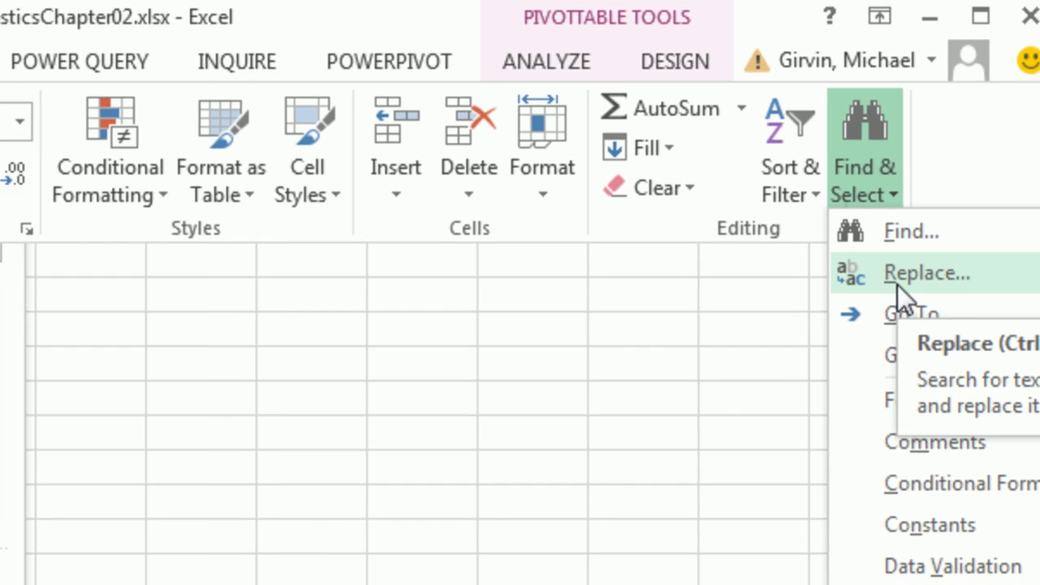
key("Escape")
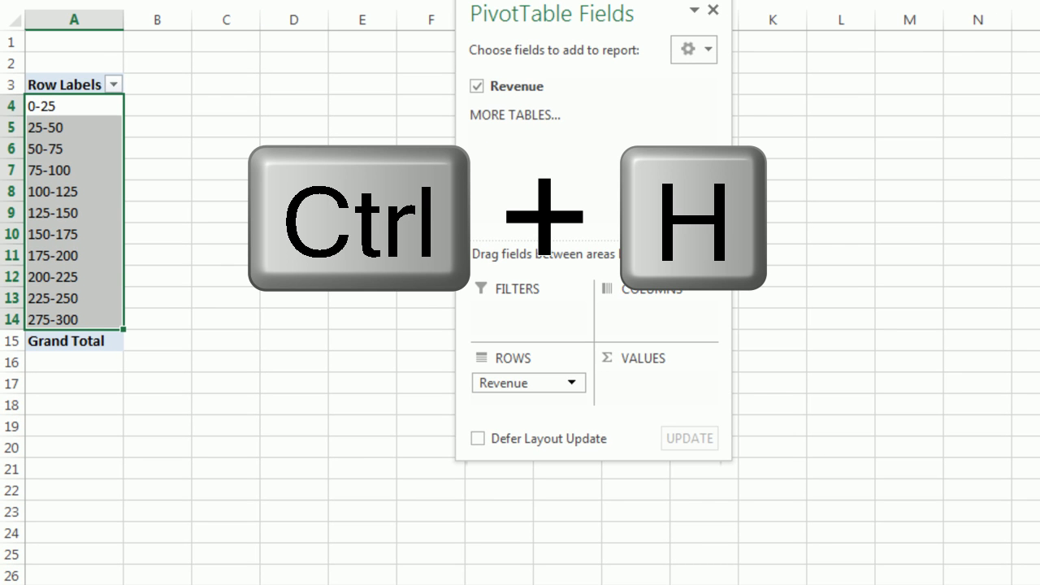
key("ctrl+h")
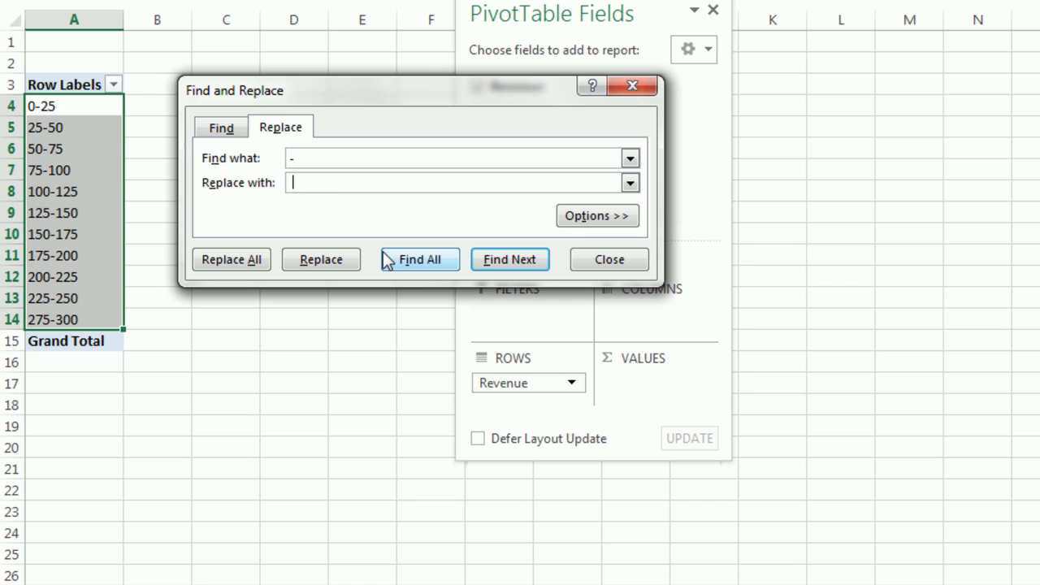
type("up to")
left_click(248, 261)
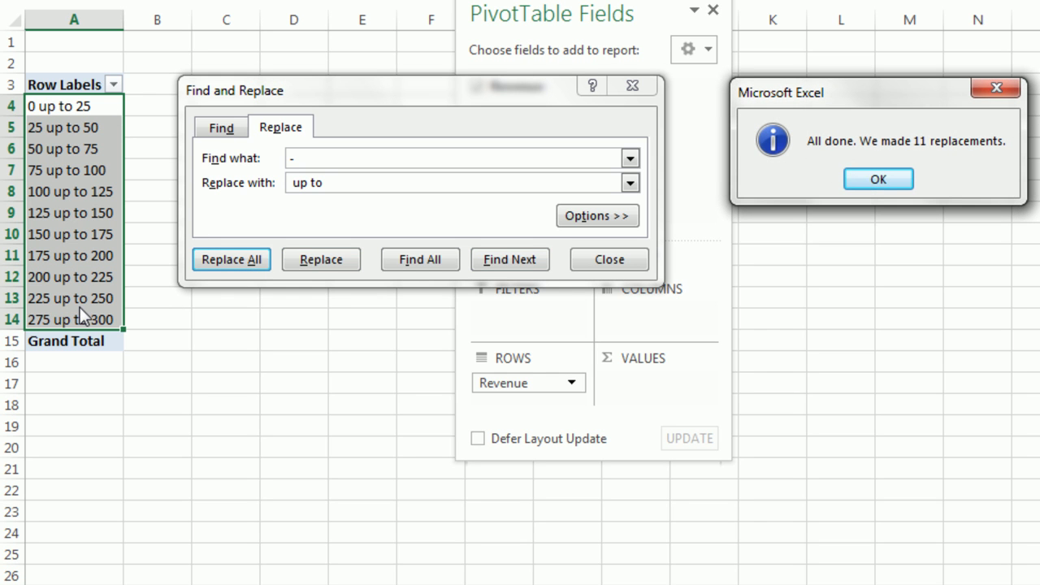
Finish the find-and-replace and add Revenue to the PivotTable's values as a count
left_click_drag(785, 96, 179, 323)
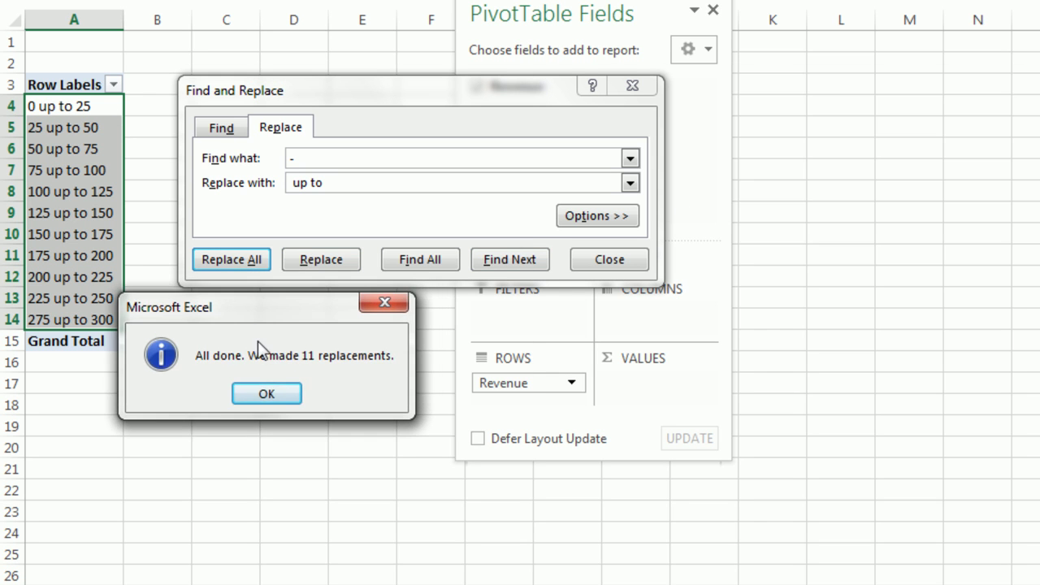
left_click(269, 391)
left_click(600, 264)
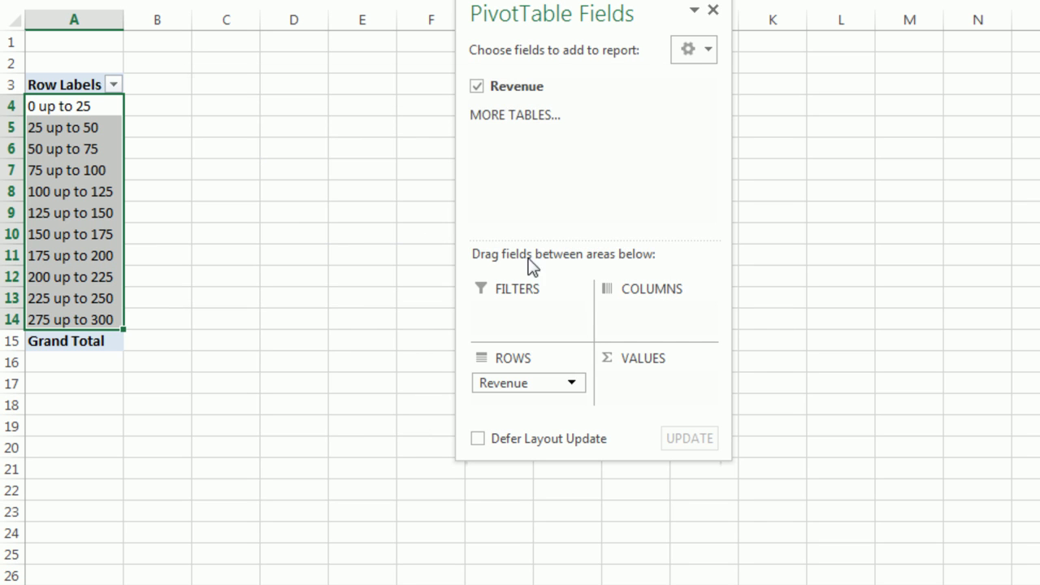
left_click_drag(506, 91, 646, 391)
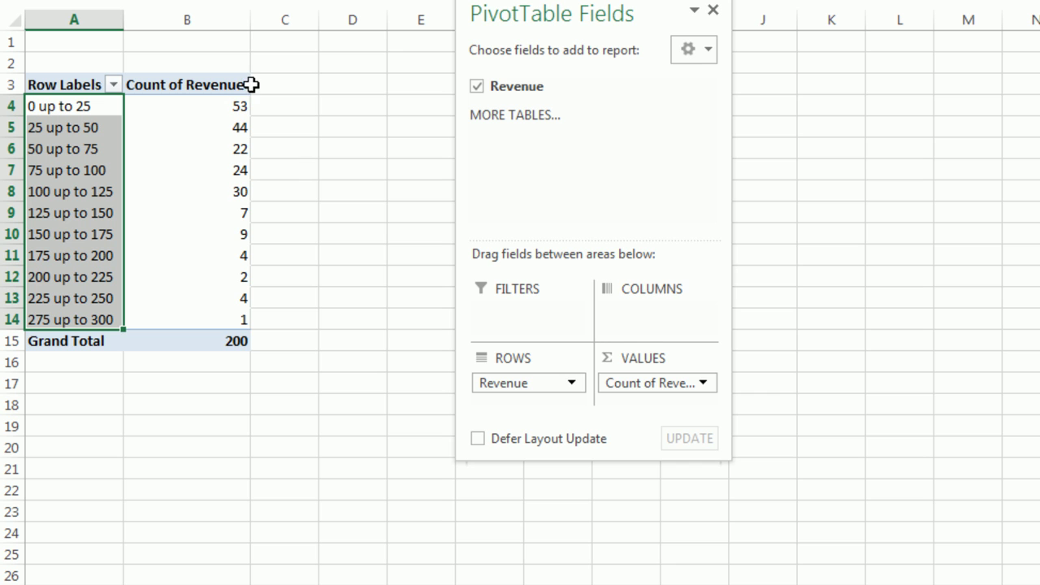
Rename the PivotTable headers in A3 and B3 to "Revenue Category" and "Frequency", and widen column A to fit its header
mouse_move(225, 331)
mouse_move(104, 189)
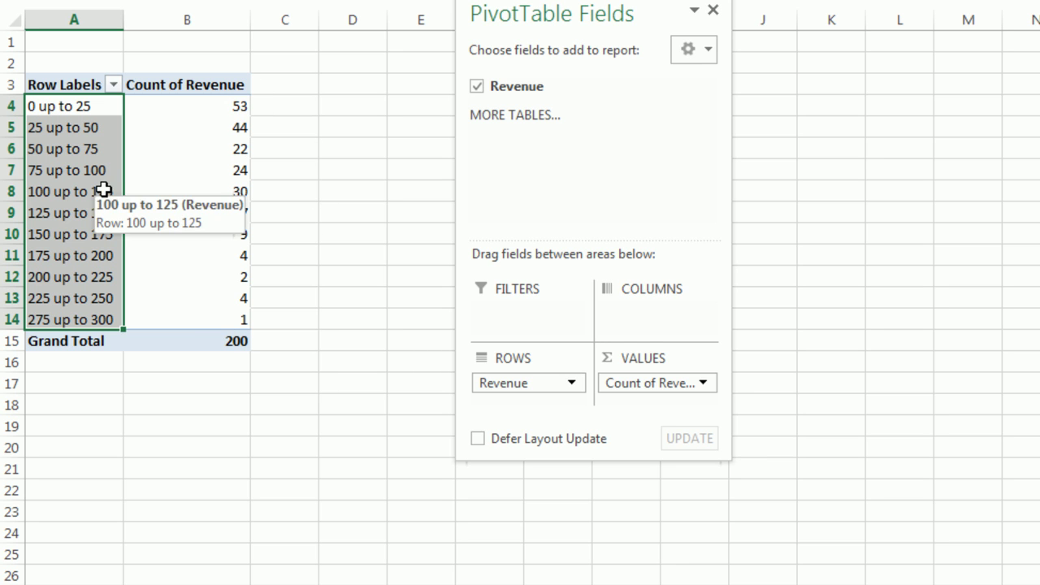
left_click(63, 83)
type("Revenue Category")
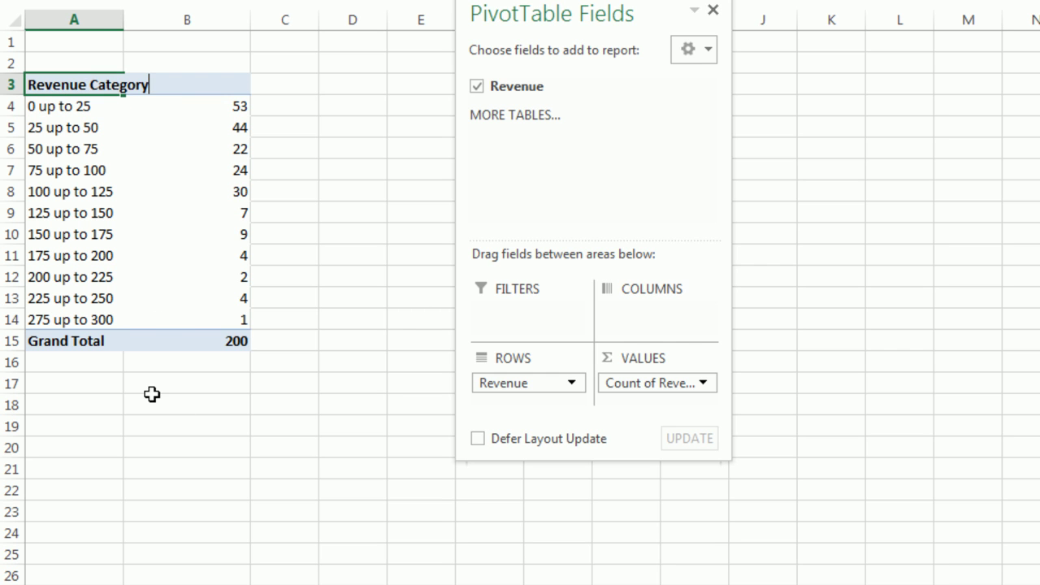
key("Tab")
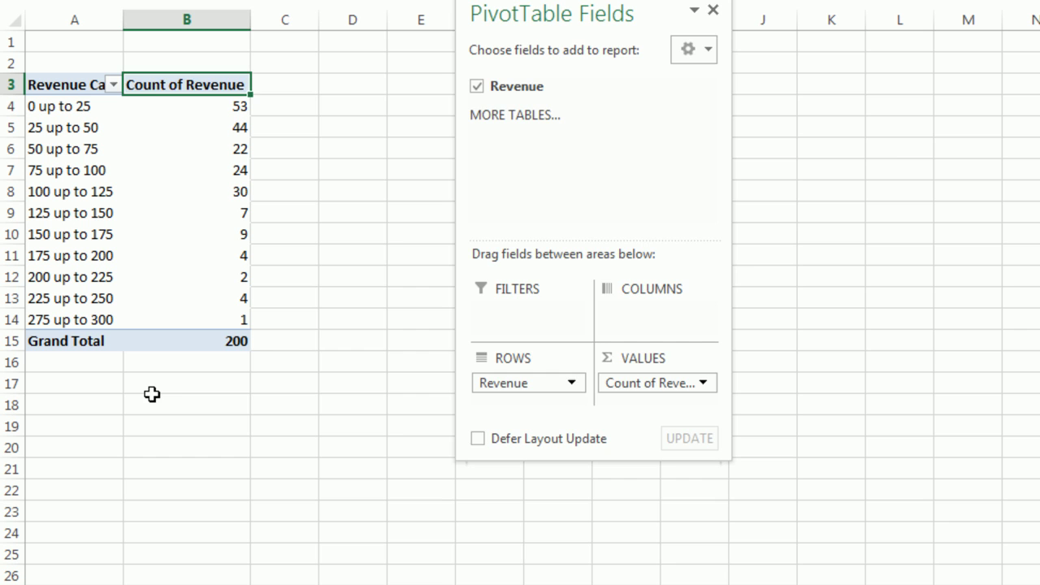
type("Frequency")
key("Tab")
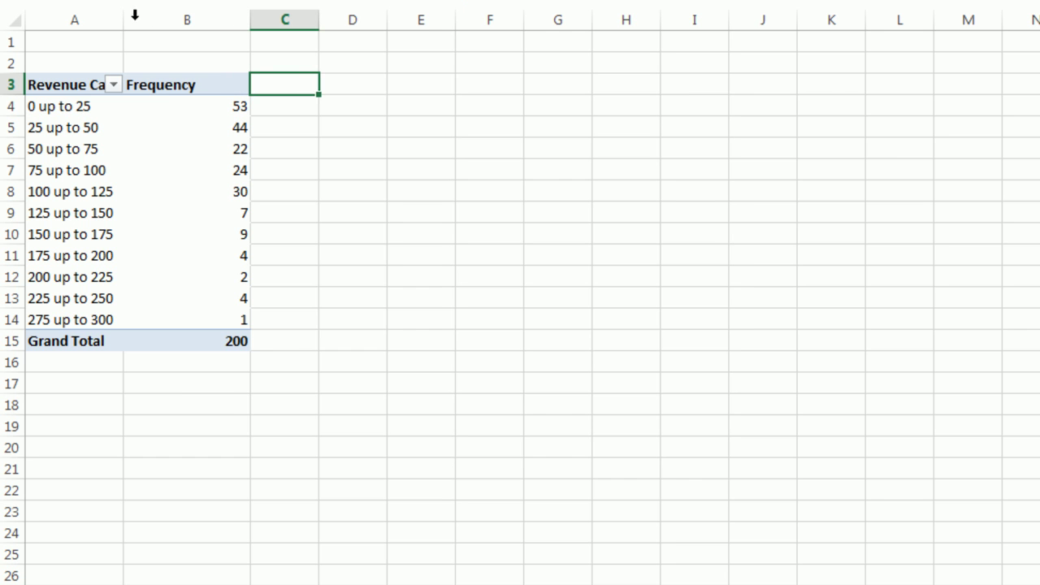
left_click_drag(125, 22, 174, 18)
left_click(169, 10)
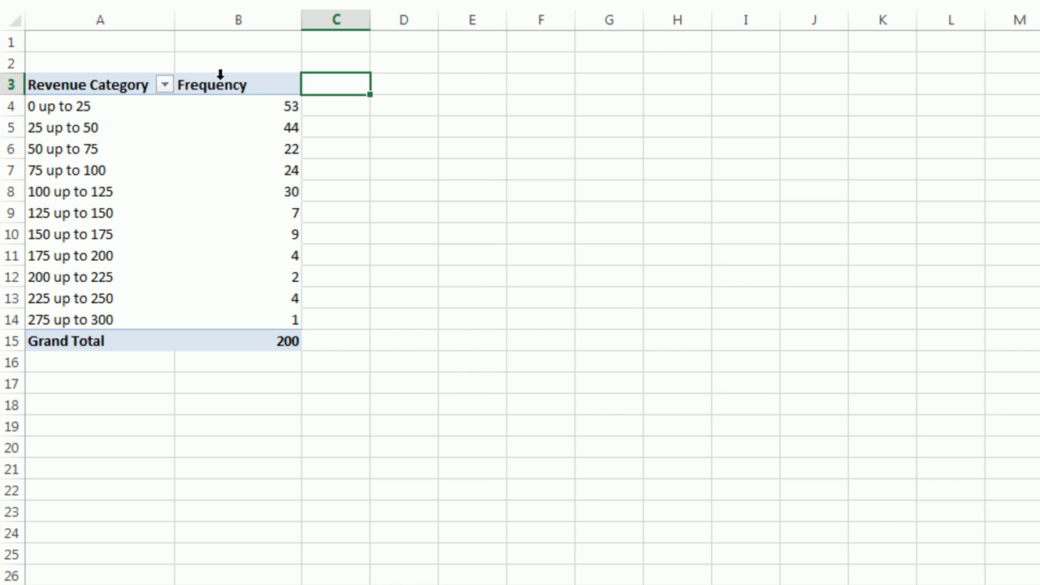
Add Revenue to the PivotTable's values two more times and move the field list clear of the table
left_click(222, 85)
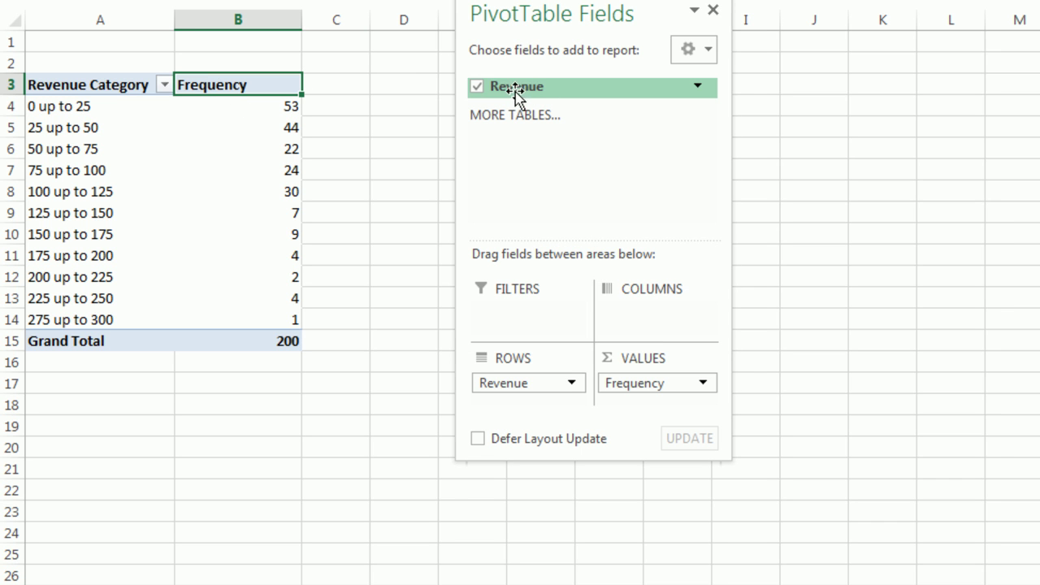
left_click_drag(515, 91, 639, 403)
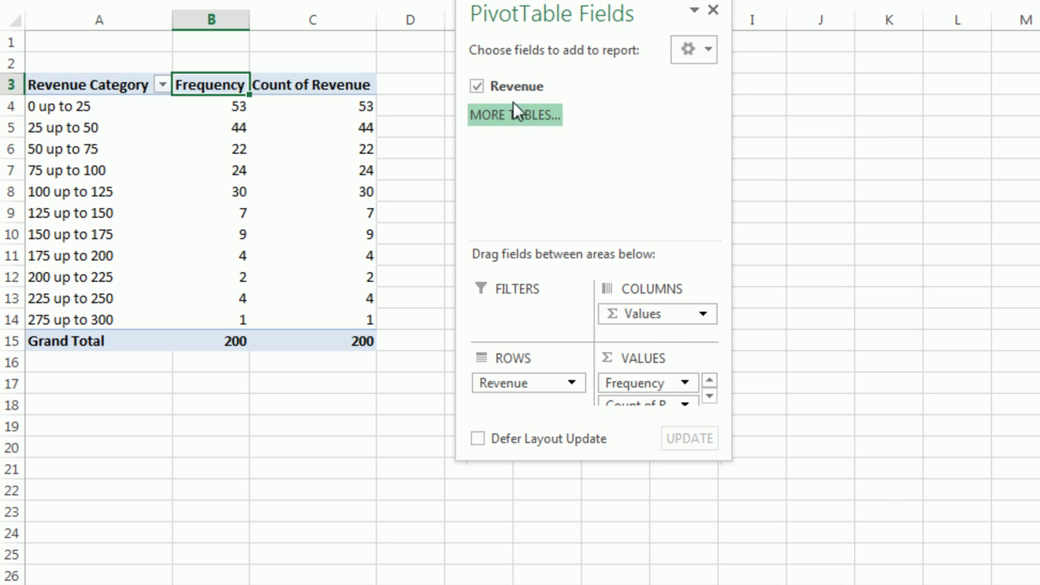
left_click_drag(515, 89, 638, 397)
left_click_drag(641, 4, 865, 6)
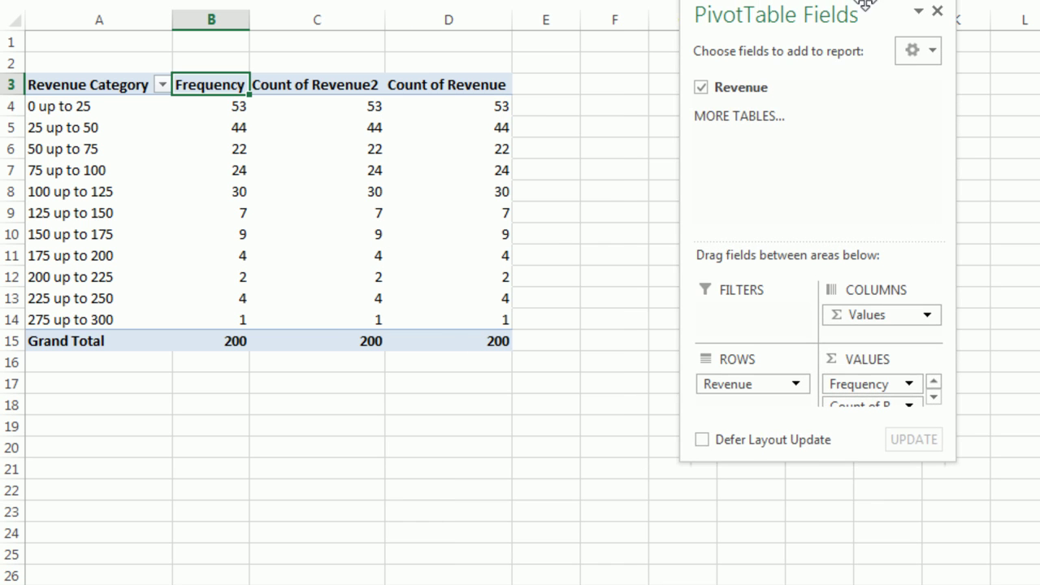
Show the Count of Revenue2 values as Running Total In with Revenue as the base field
left_click(310, 107)
right_click(310, 108)
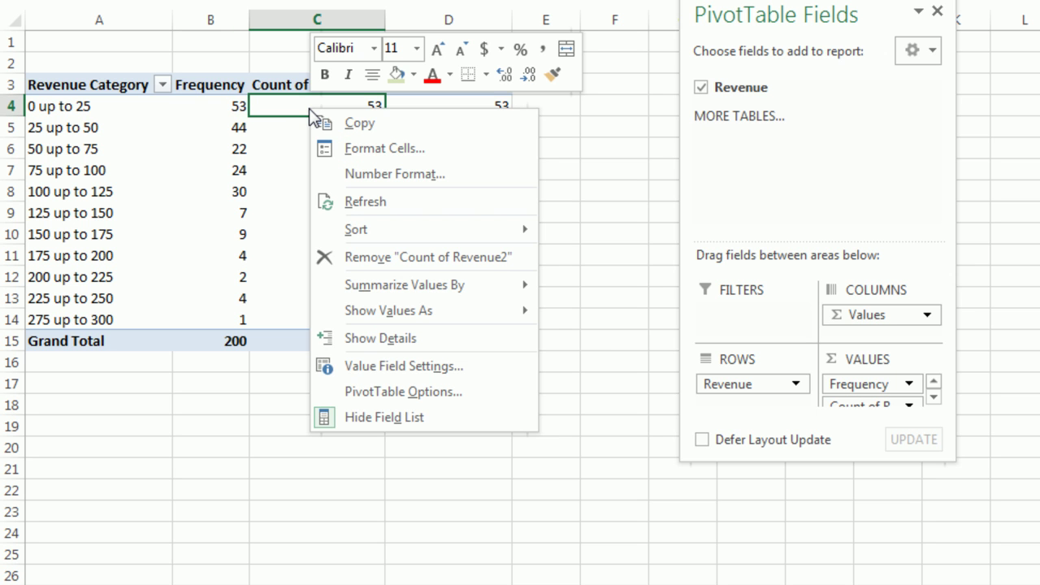
mouse_move(387, 318)
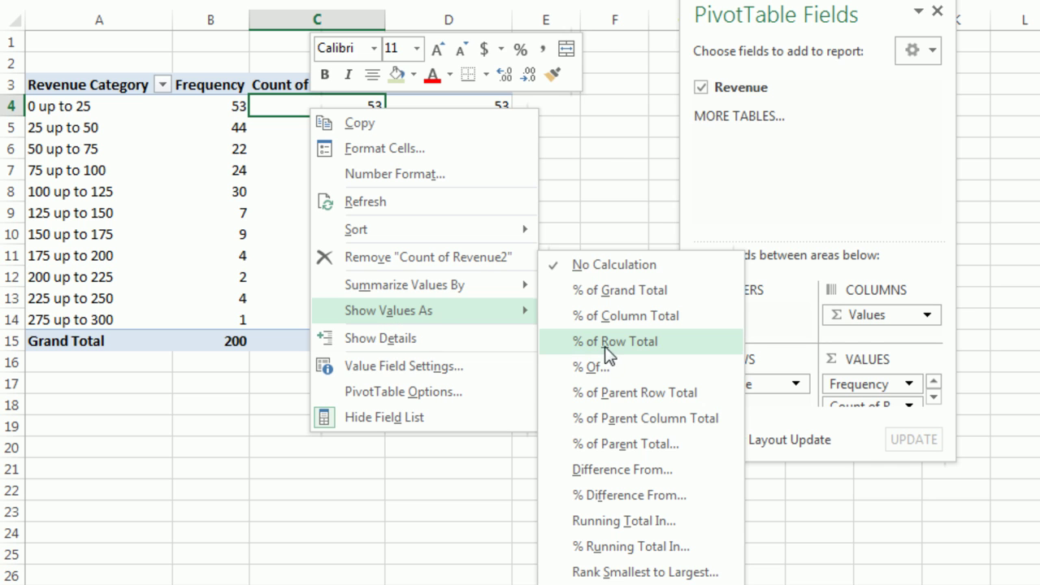
left_click(623, 521)
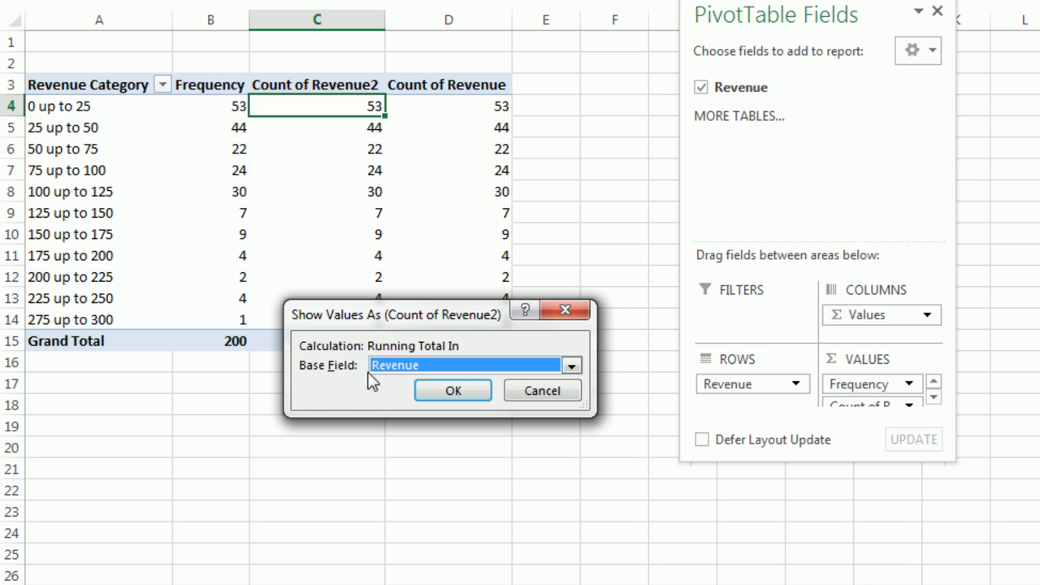
left_click(461, 396)
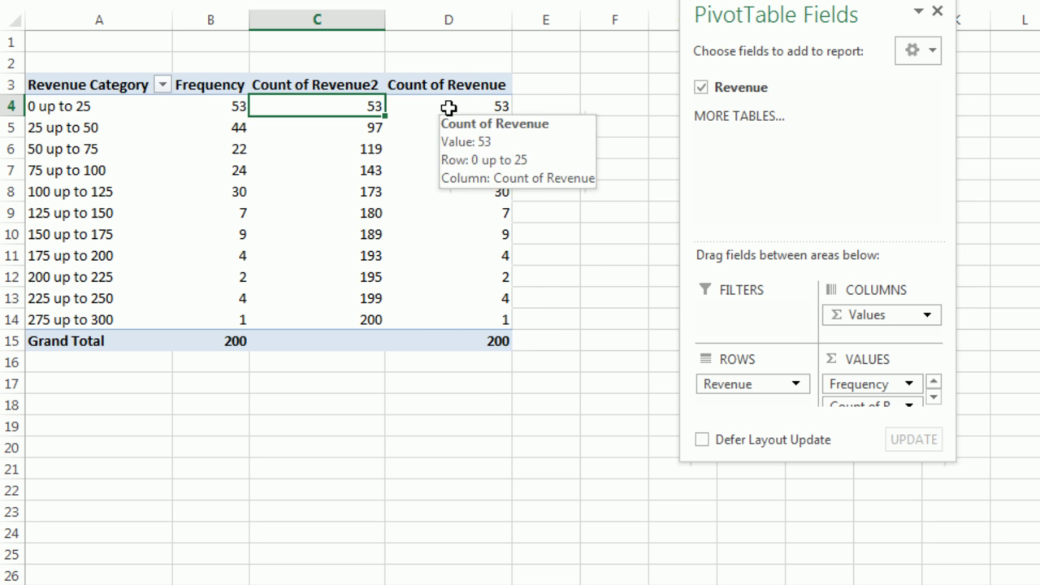
Show the Count of Revenue values as % Running Total In with Revenue as the base field
right_click(448, 108)
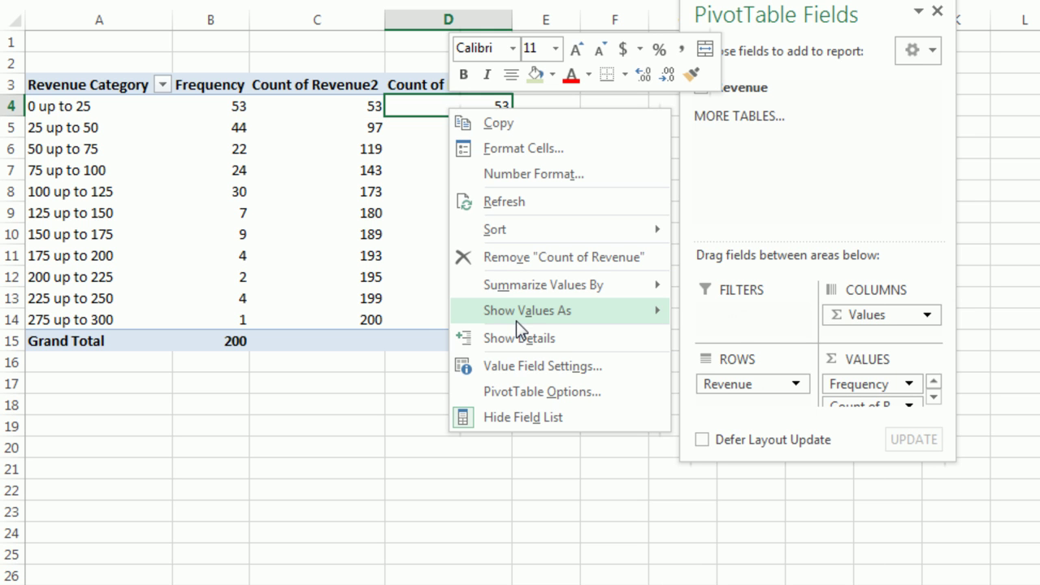
mouse_move(516, 321)
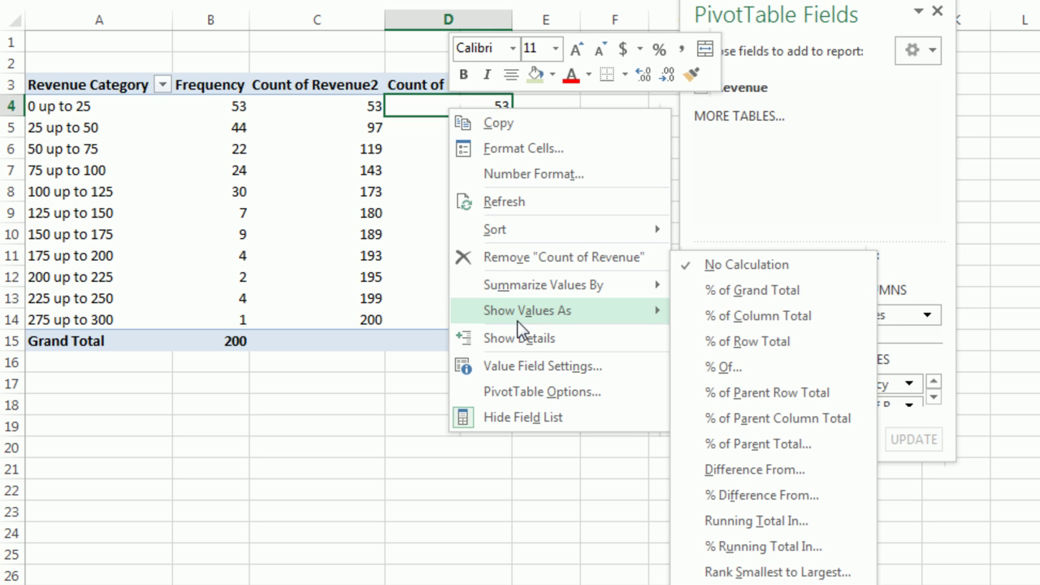
left_click(762, 550)
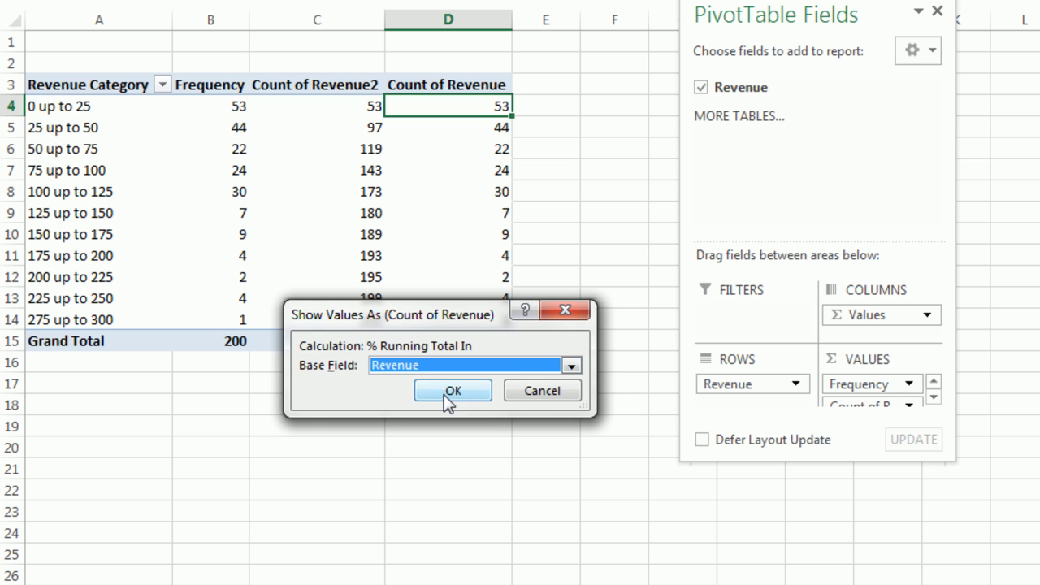
left_click(449, 393)
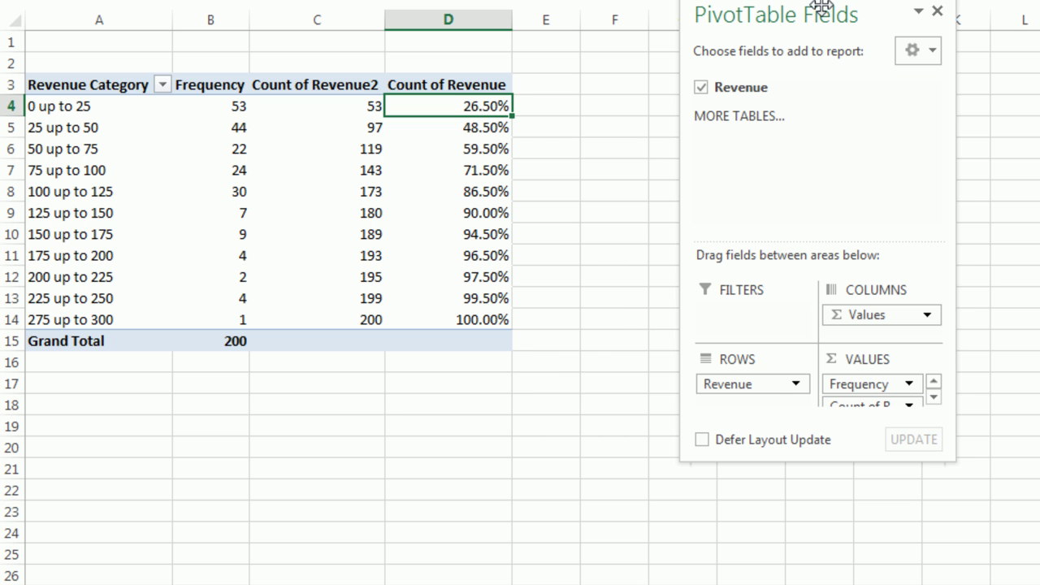
left_click_drag(821, 7, 906, 22)
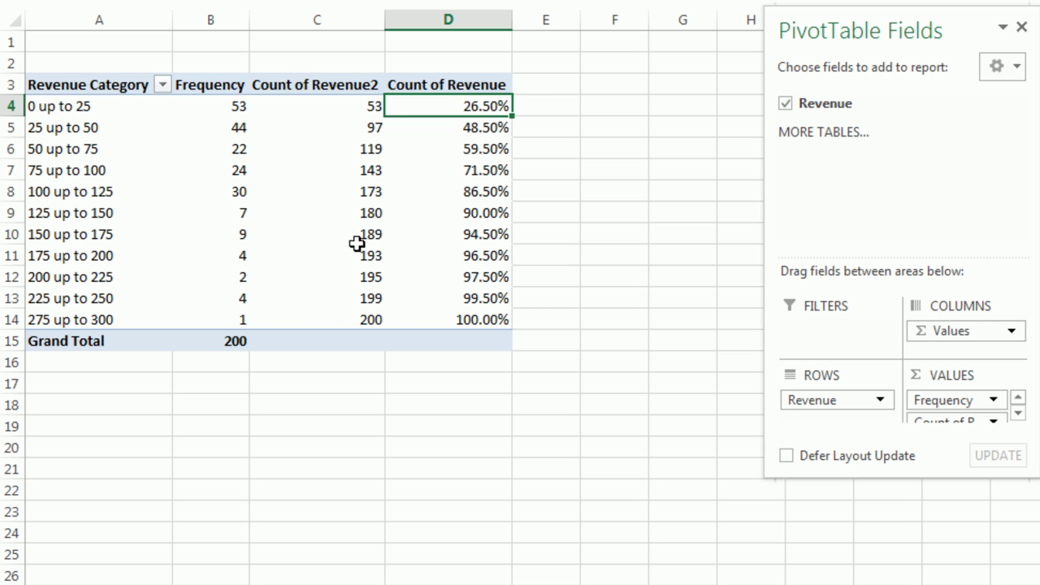
Remove Count of Revenue2 from the PivotTable's values and close the field list
left_click(198, 114)
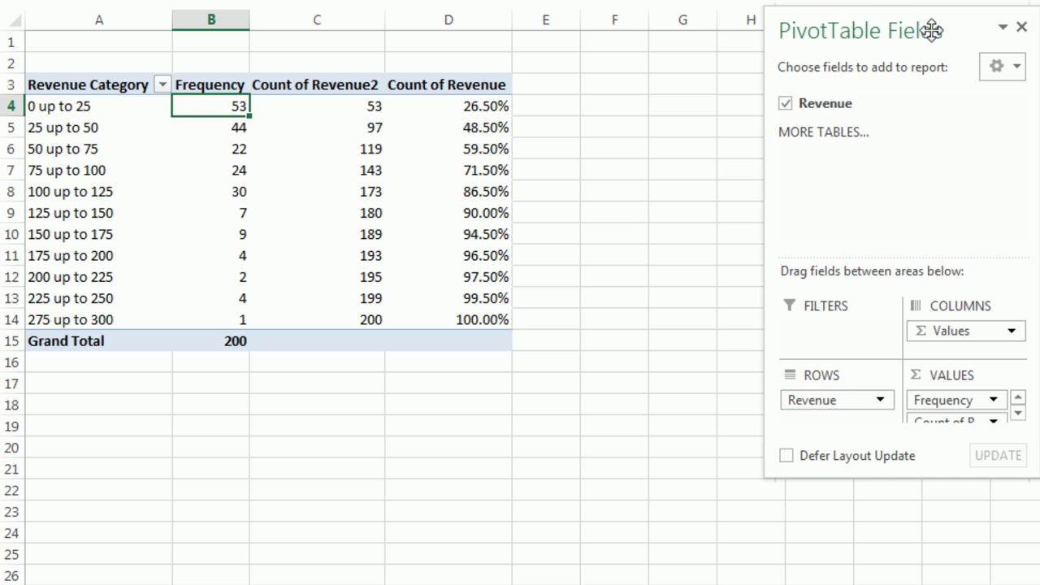
left_click_drag(932, 30, 747, 15)
left_click_drag(849, 459, 939, 557)
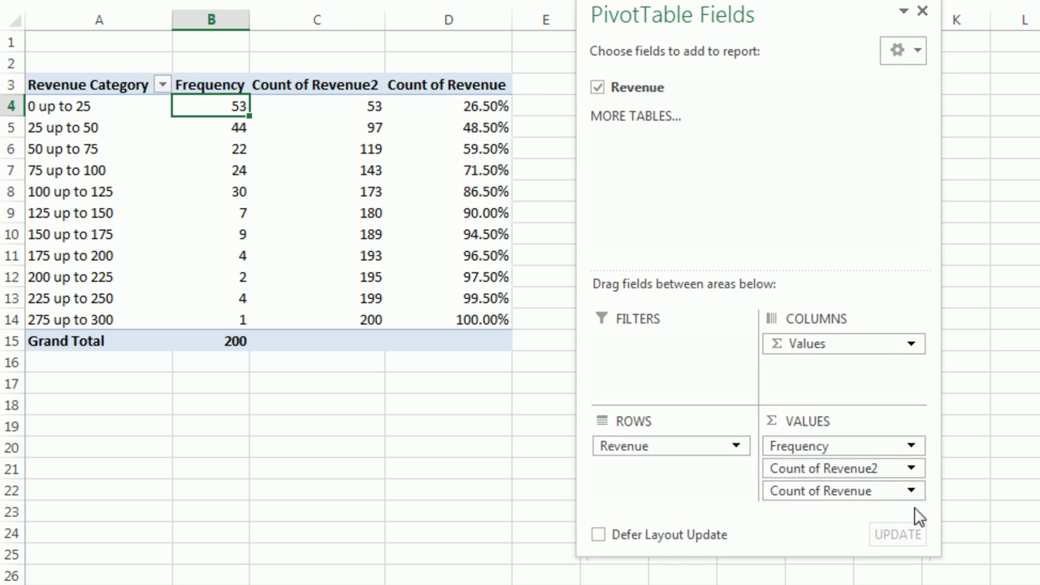
left_click_drag(871, 473, 795, 140)
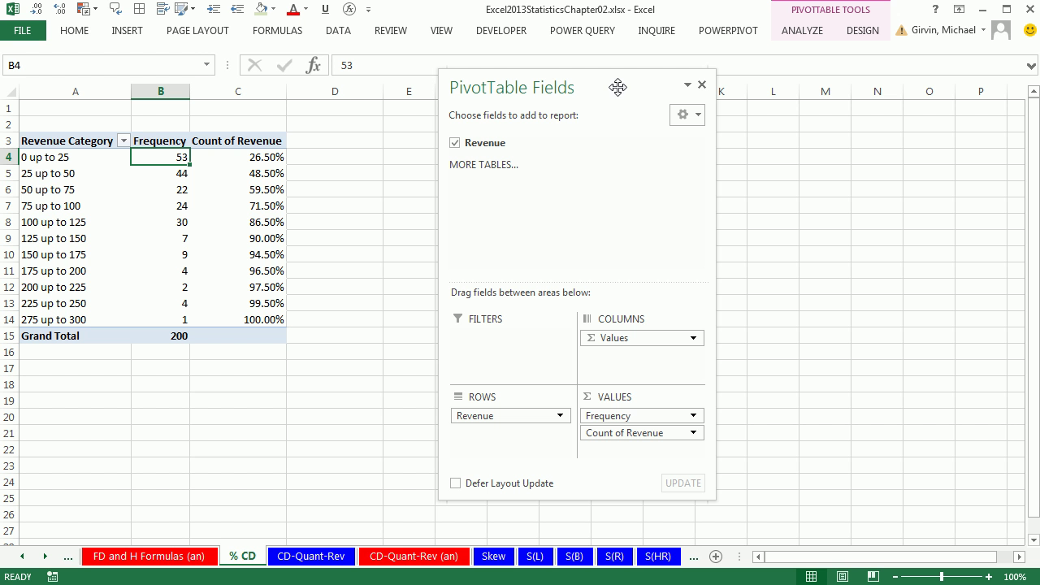
left_click(702, 85)
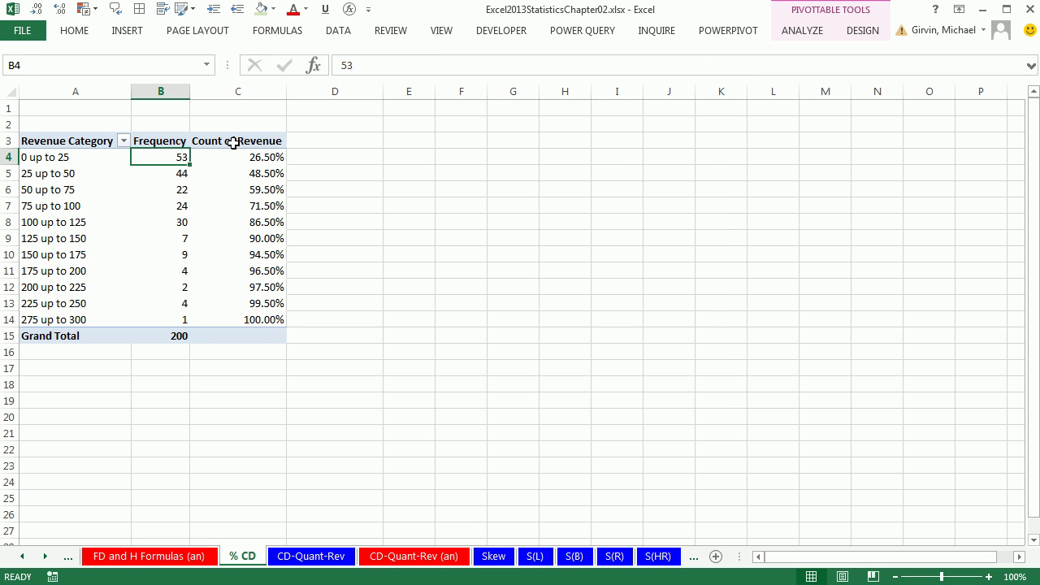
Rename the percent running total header in C3 to "Cumulative Frequency" and widen column C to fit it
left_click(233, 143)
type("Cumulative Frequency")
key("Return")
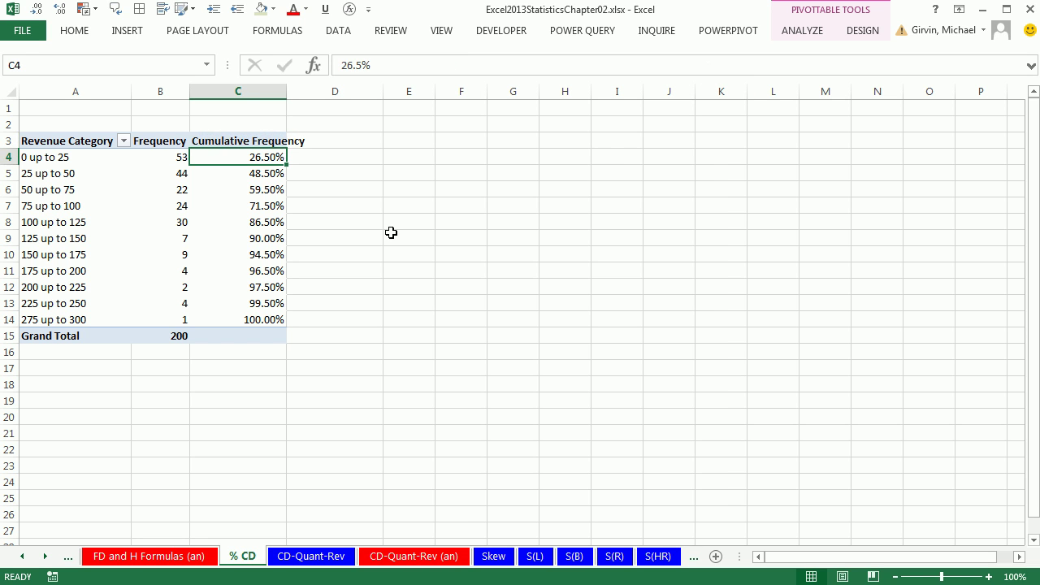
left_click_drag(286, 92, 317, 92)
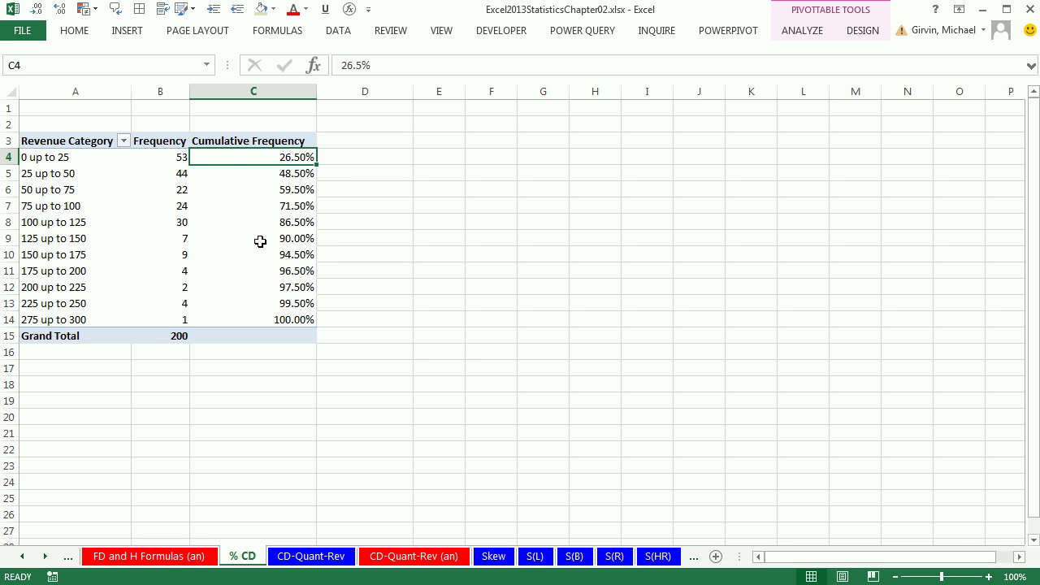
Insert a combo PivotChart with clustered columns and a line on the secondary axis, and hide all its field buttons
left_click(130, 34)
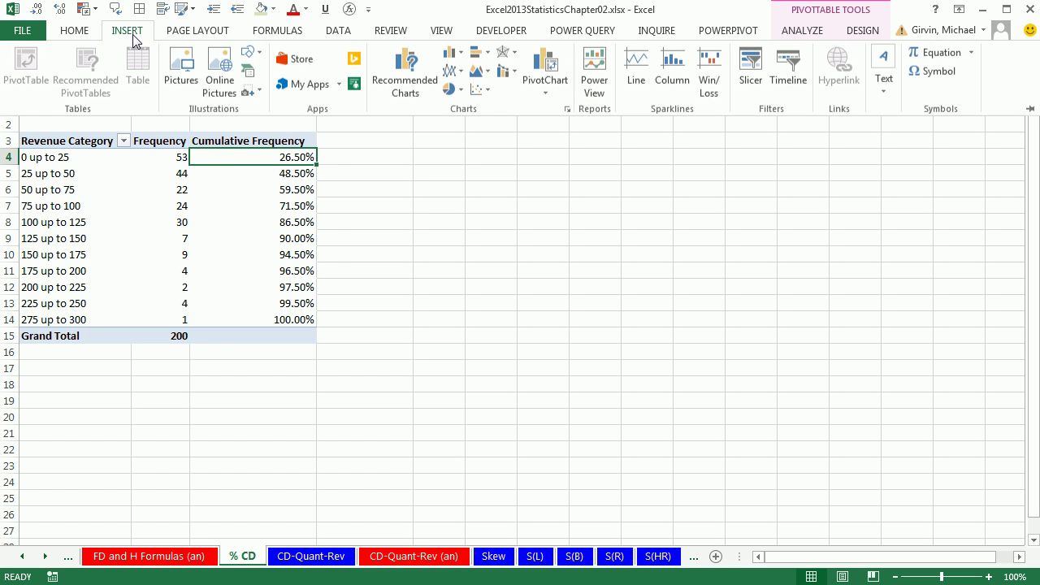
left_click(515, 73)
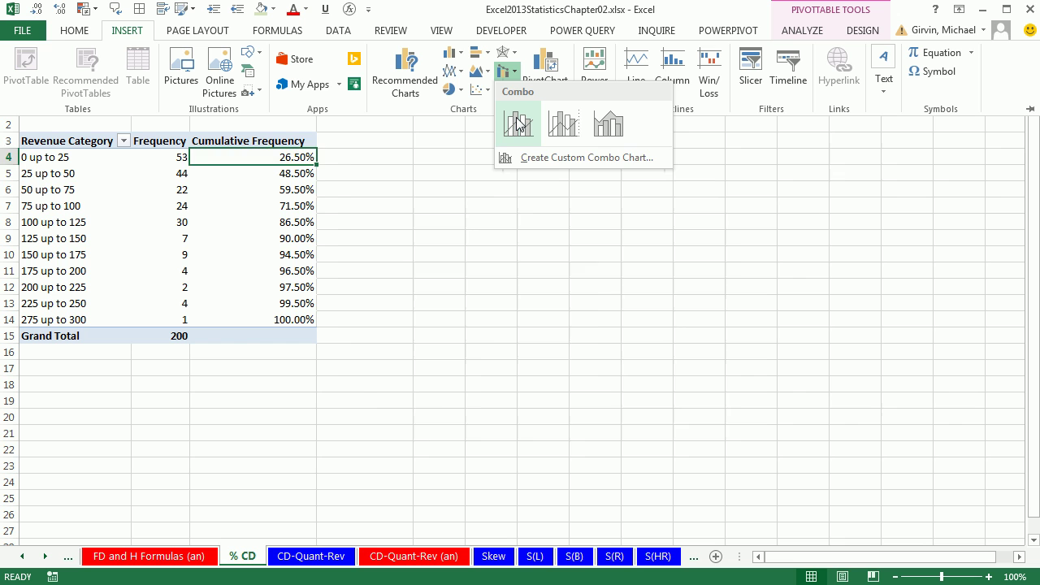
left_click(566, 131)
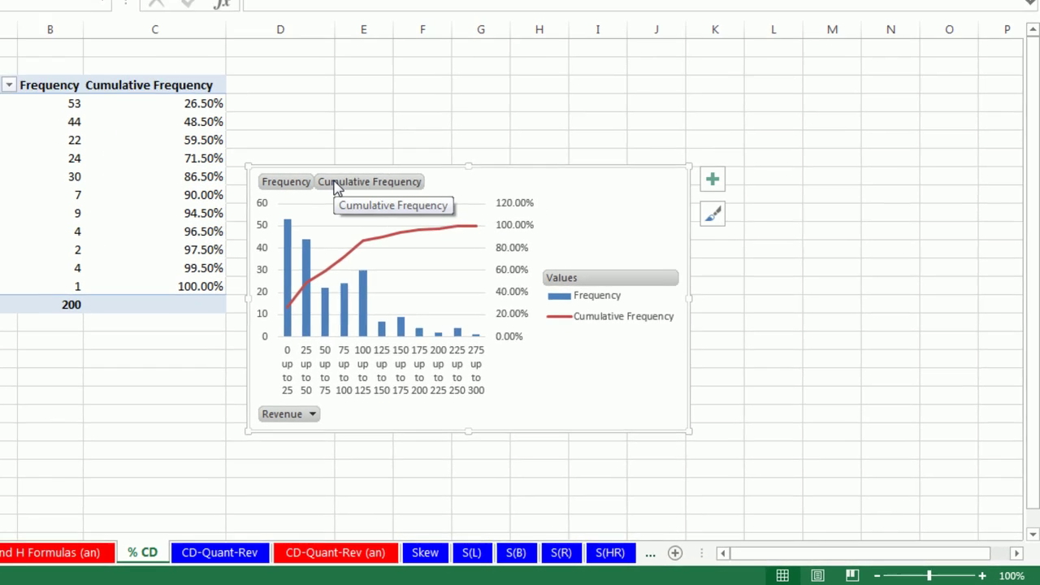
right_click(414, 232)
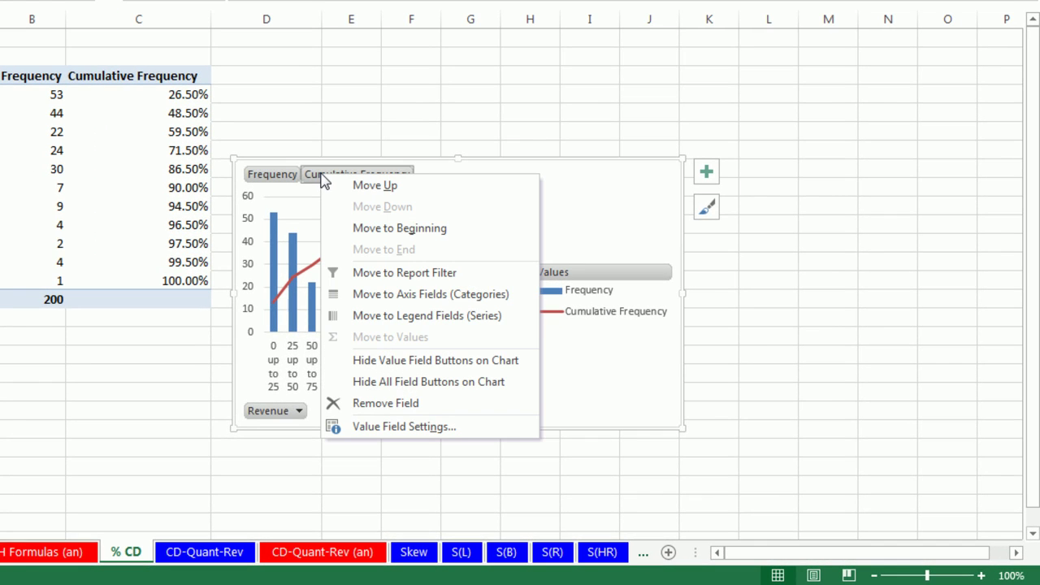
left_click(393, 382)
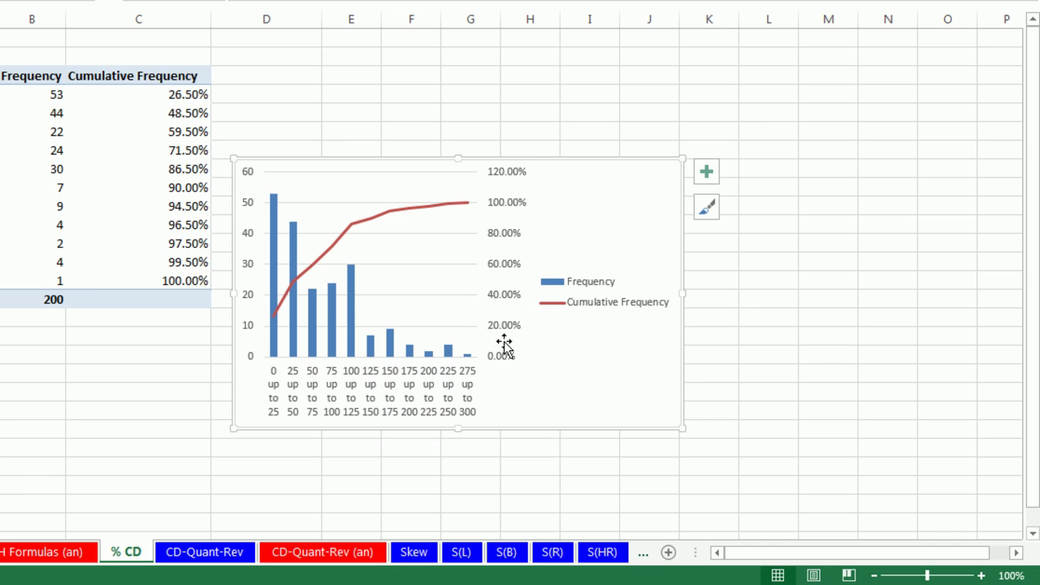
Set the chart's legend position to Top
left_click(588, 305)
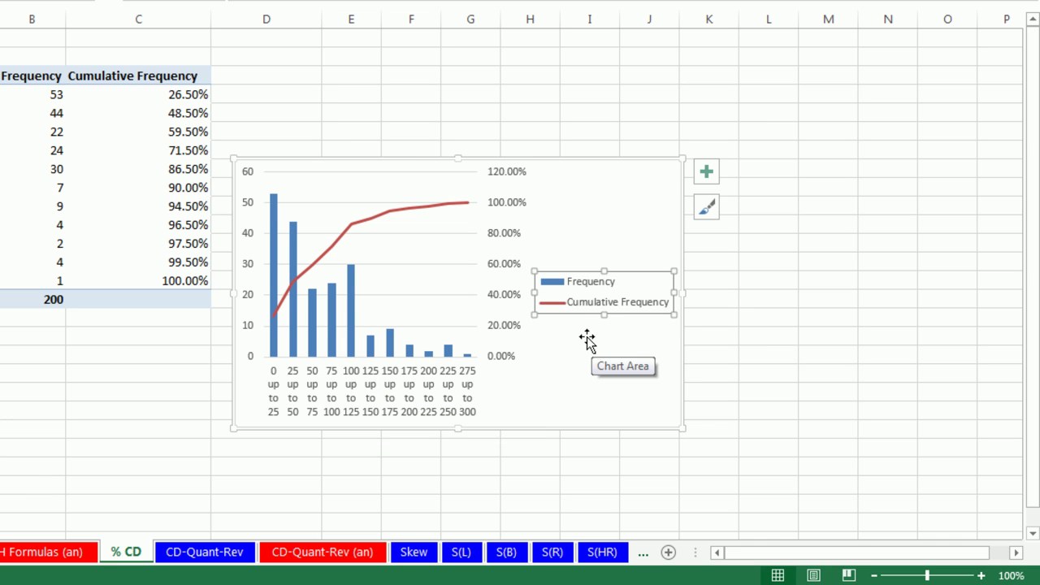
right_click(609, 306)
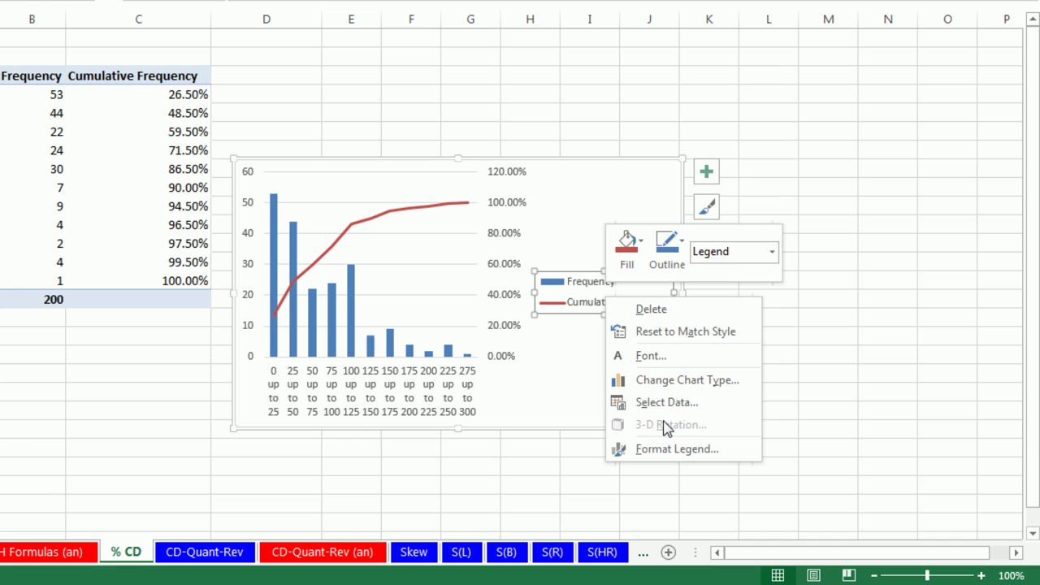
key("Escape")
key("ctrl+1")
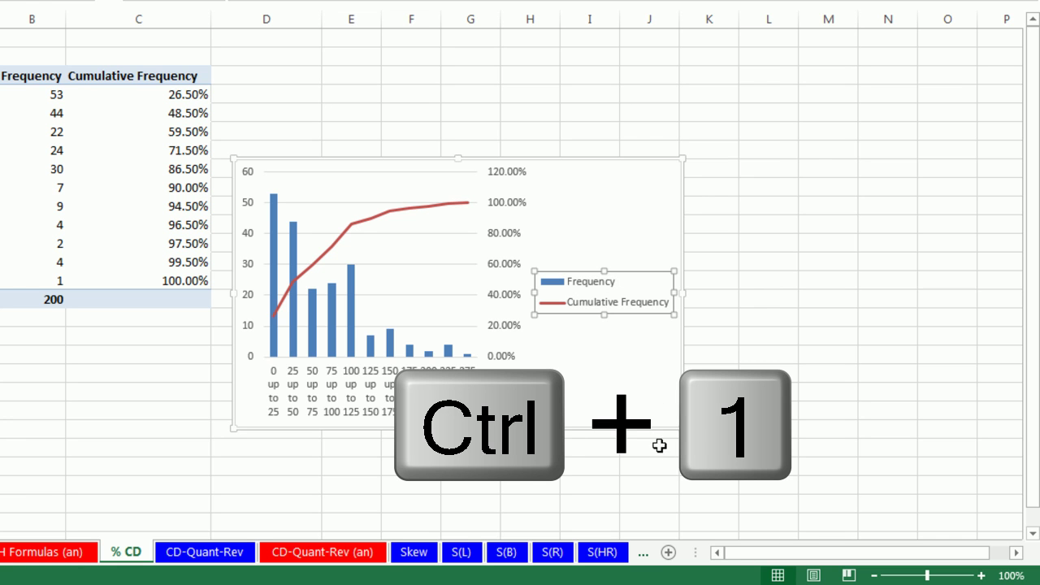
left_click(798, 185)
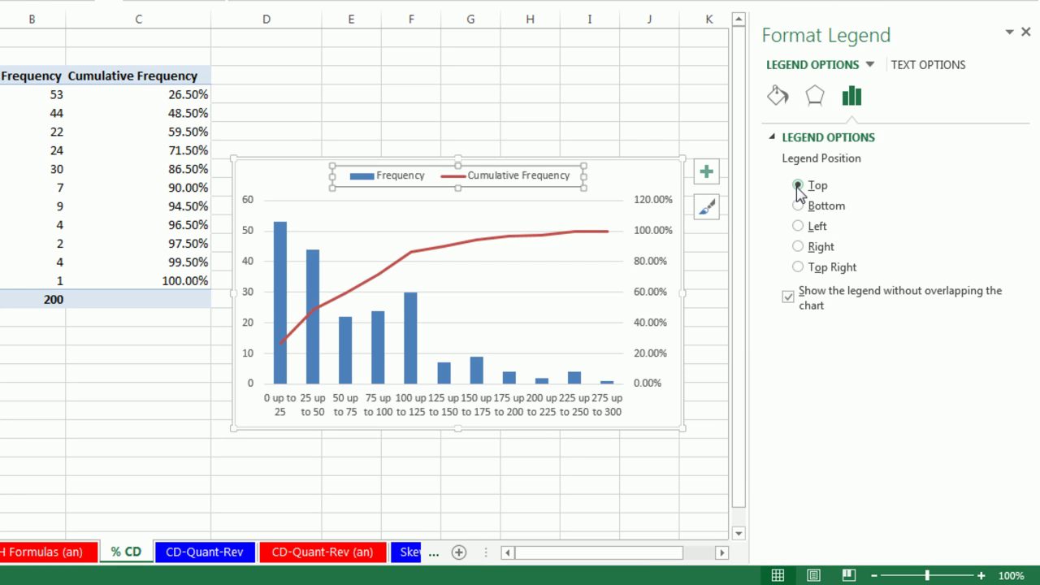
Set the Frequency columns' gap width to 0% and give them a solid black border
left_click(316, 283)
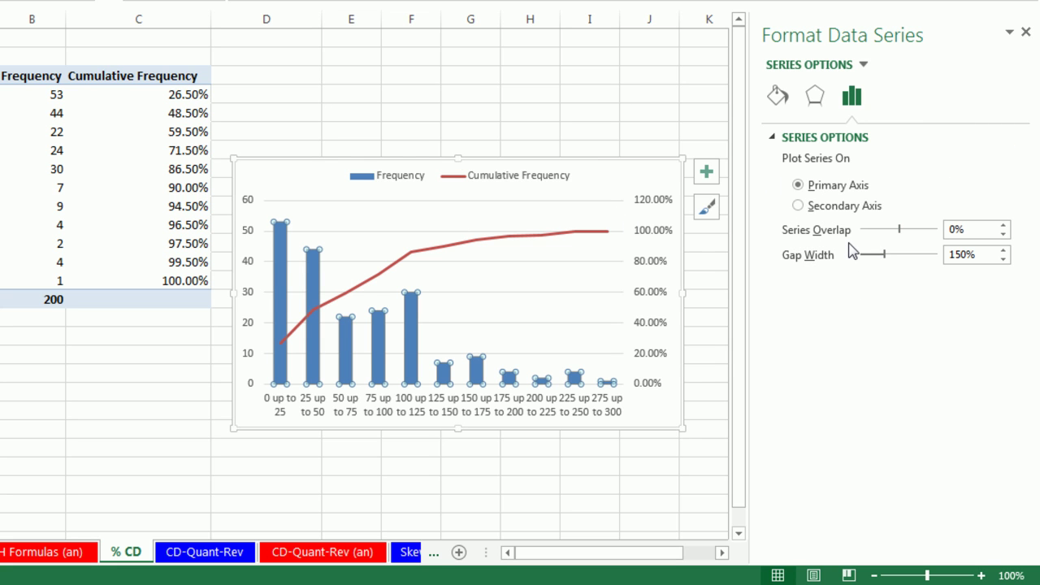
left_click_drag(889, 263, 848, 262)
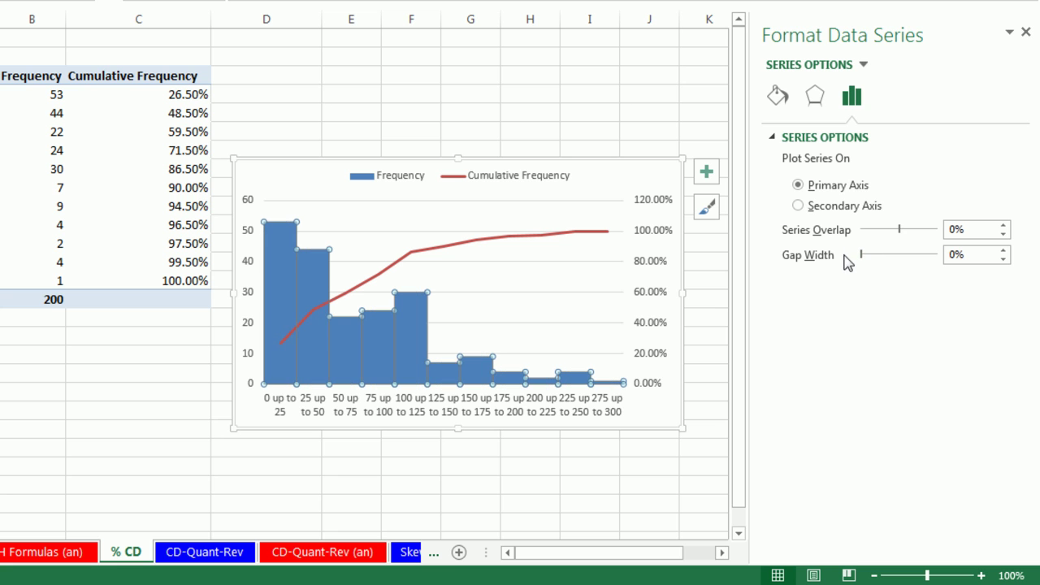
left_click(778, 96)
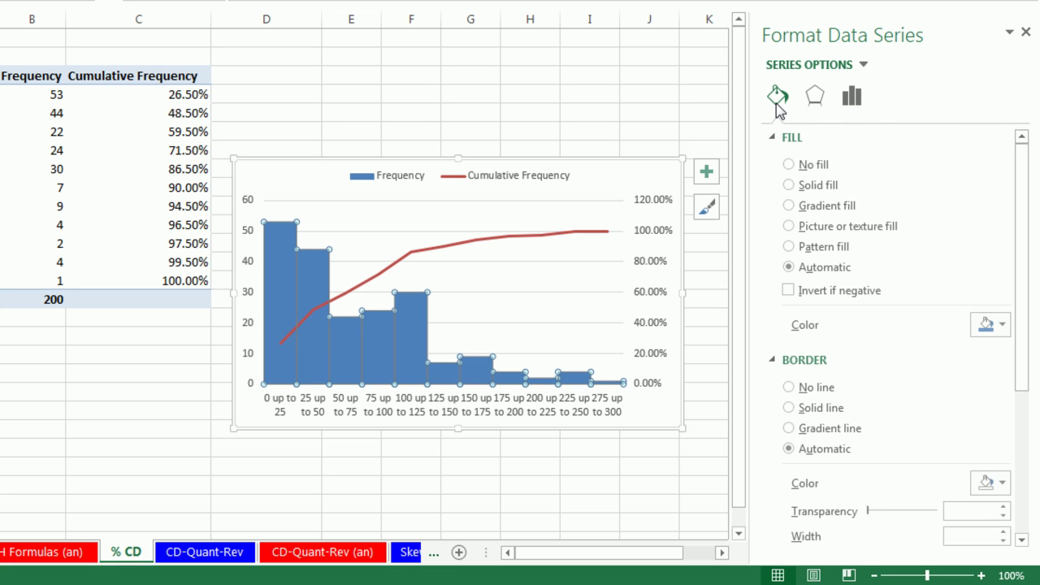
left_click(800, 410)
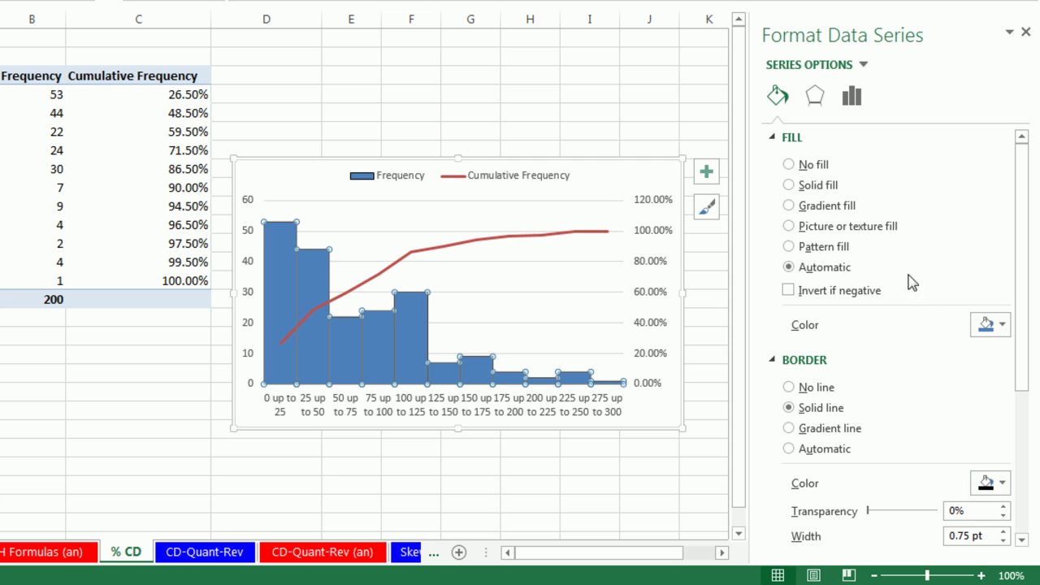
Try deleting the chart's secondary percentage axis, and undo the deletion
left_click(660, 234)
key("Delete")
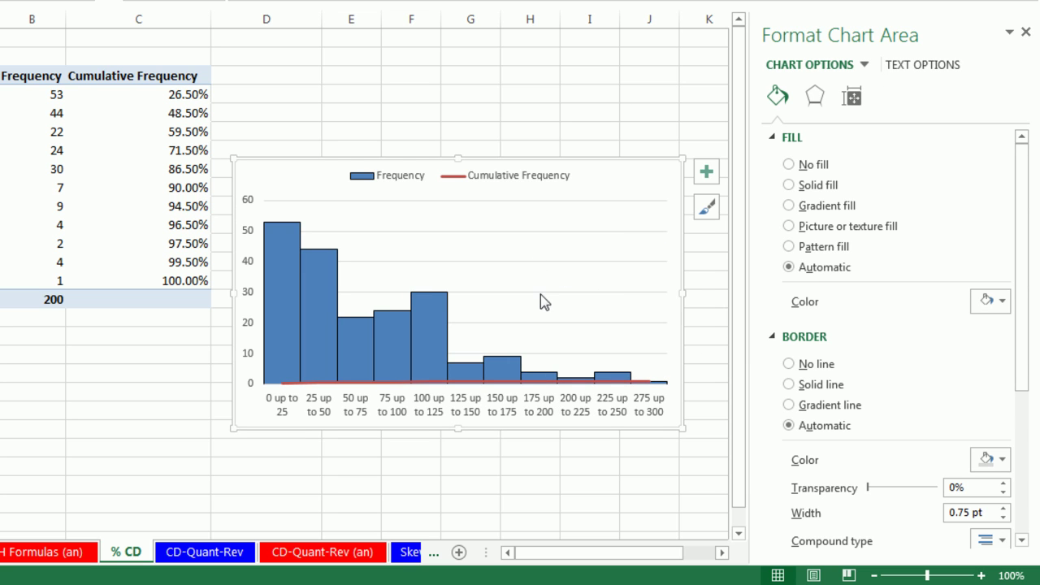
key("ctrl+z")
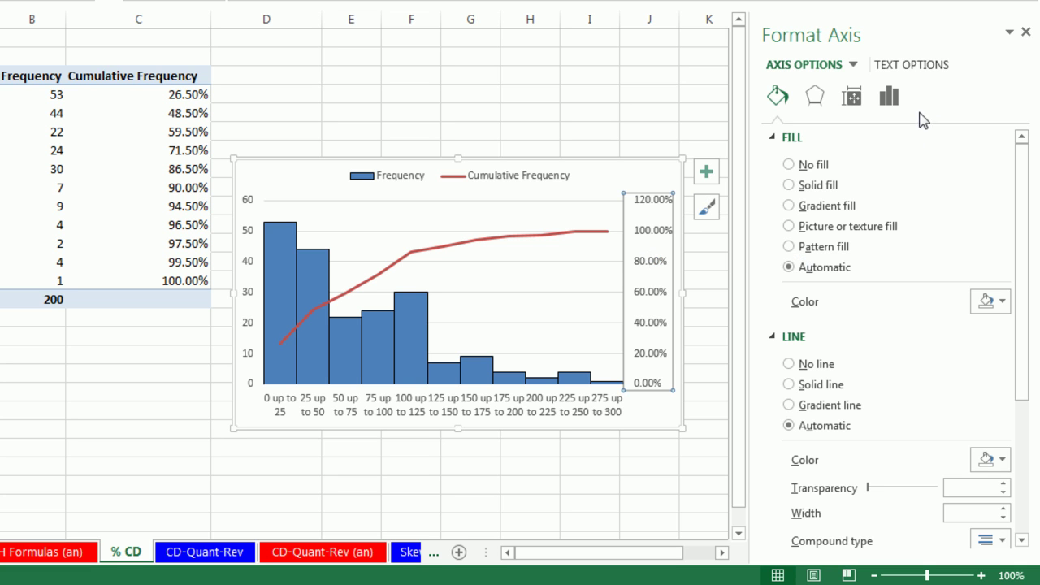
Hide the secondary axis labels by applying the custom number format code ;;; to that axis
left_click(888, 101)
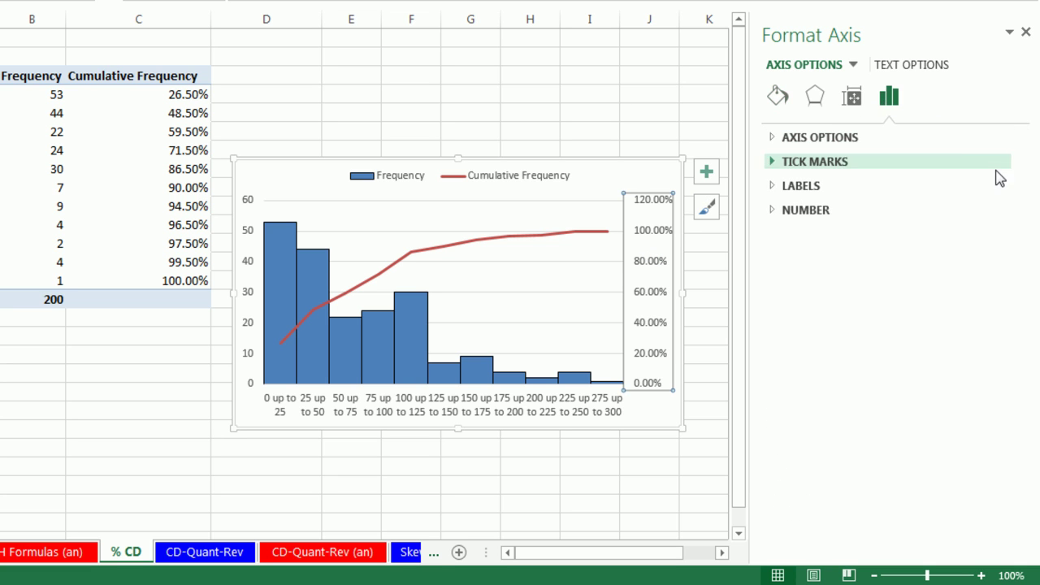
left_click(774, 215)
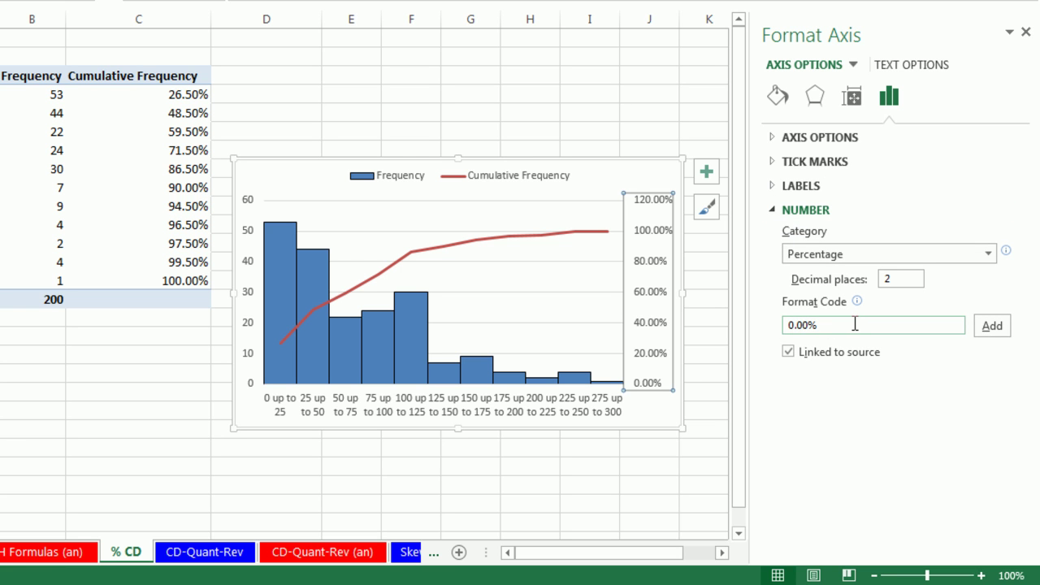
left_click_drag(855, 324, 758, 331)
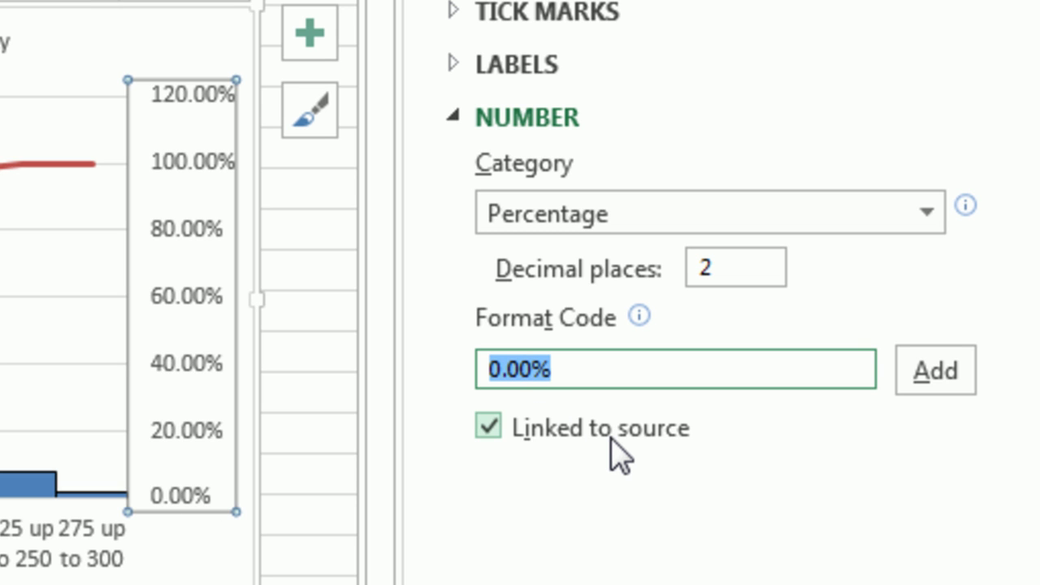
type(";;;")
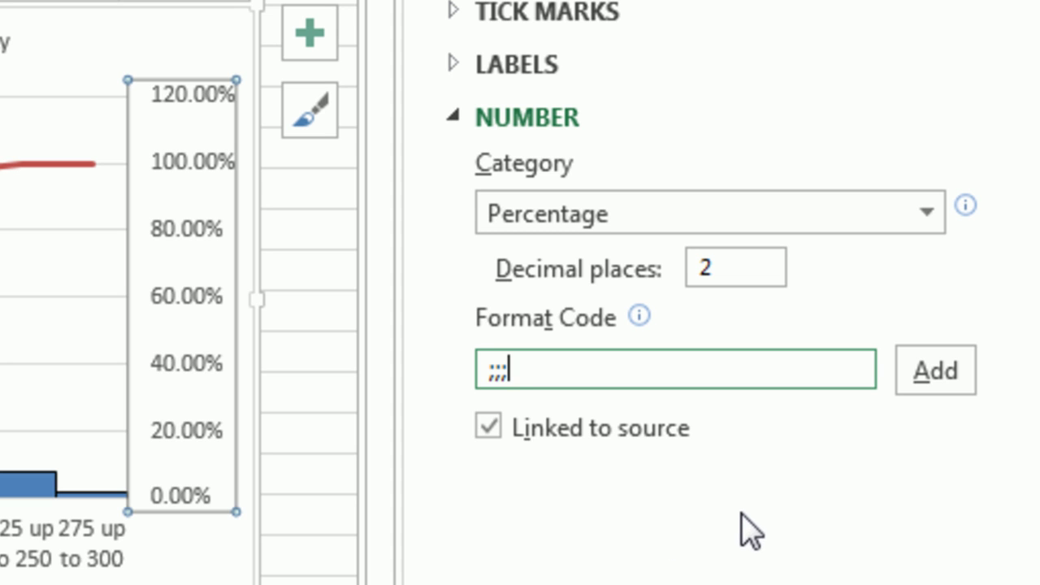
left_click(966, 372)
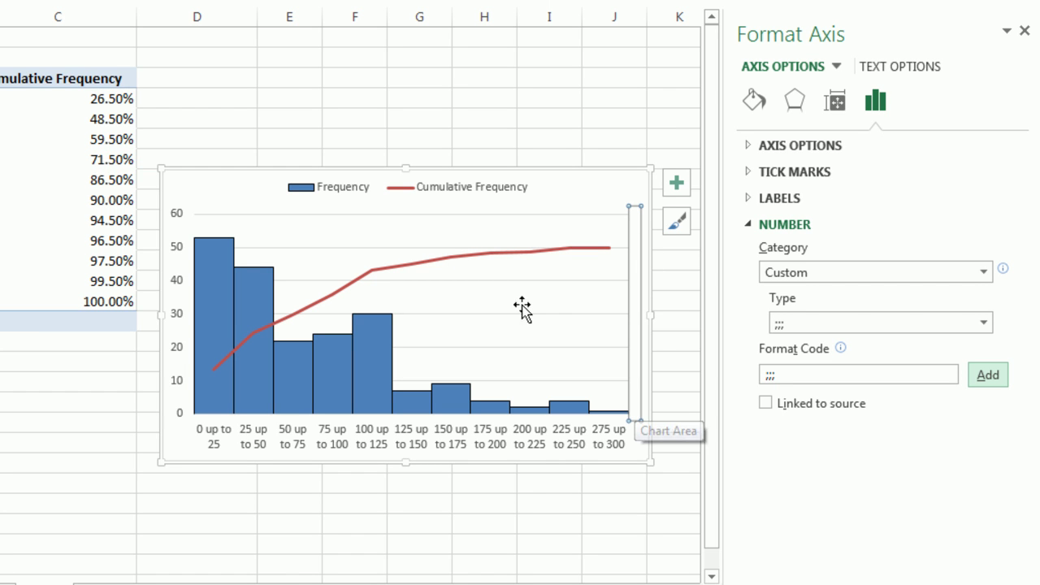
Add data labels to the Cumulative Frequency line and position them above the points
left_click(499, 259)
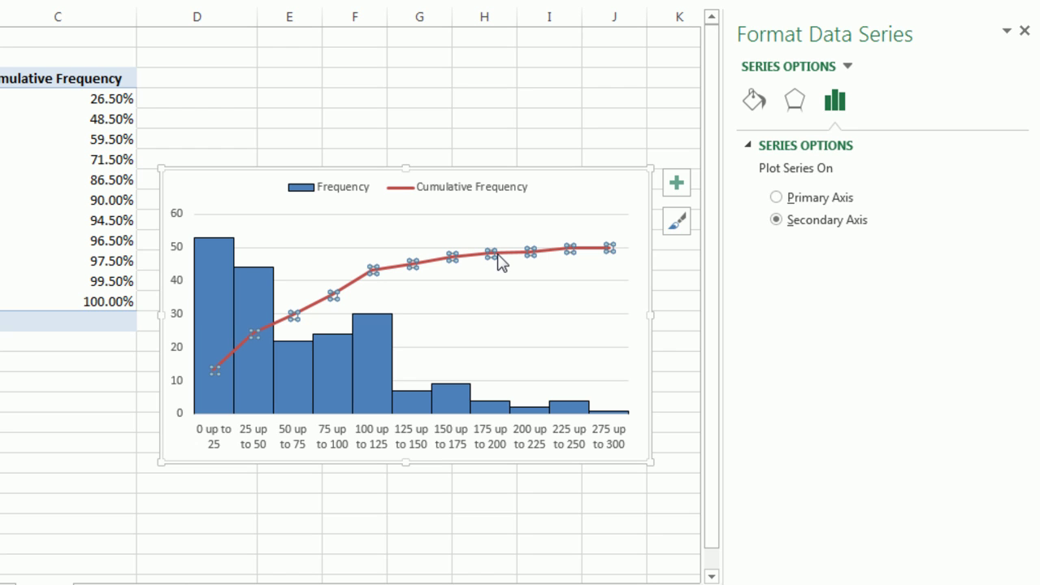
left_click(1024, 31)
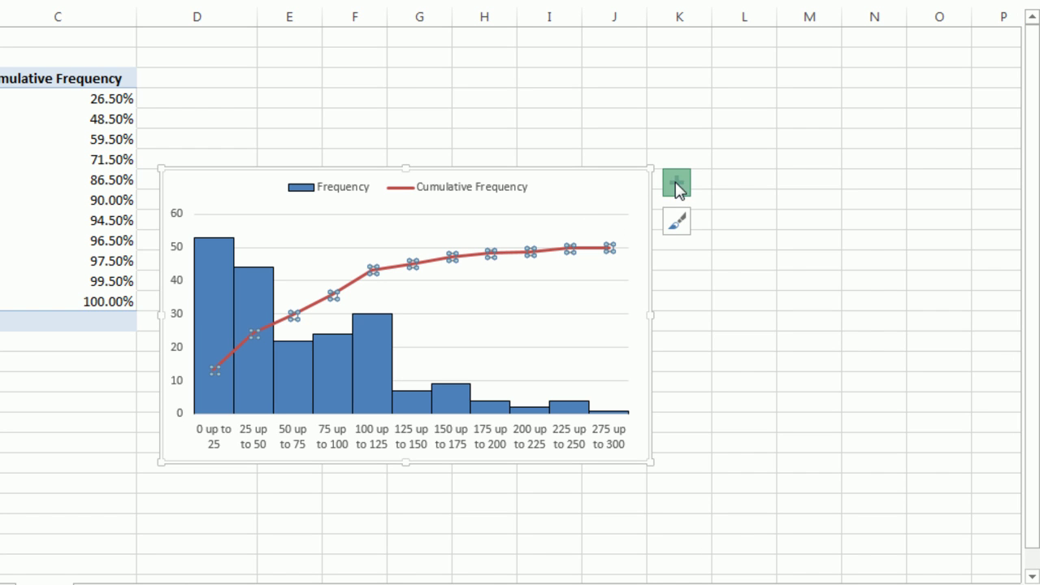
left_click(677, 184)
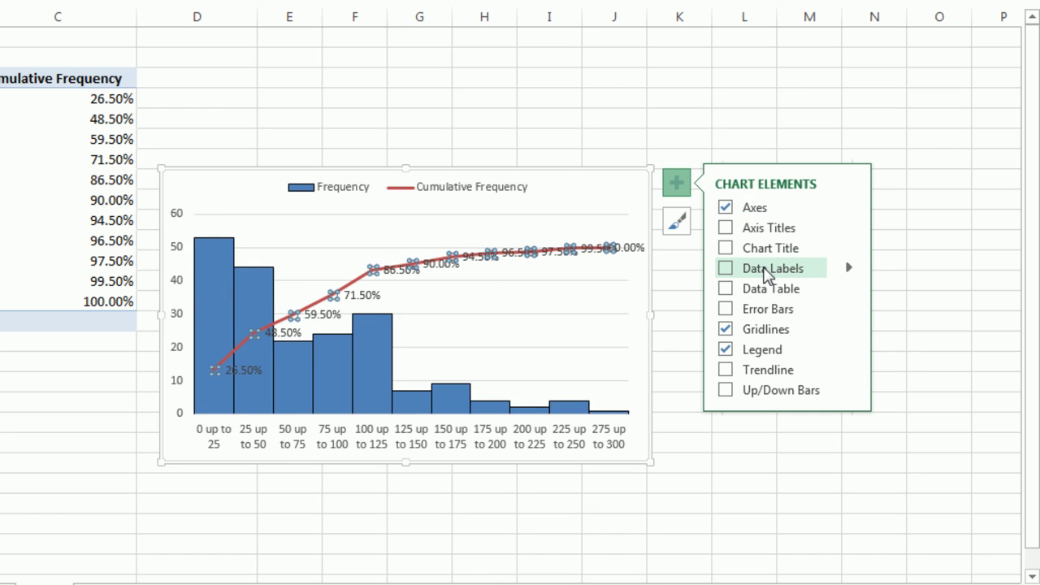
left_click(730, 272)
left_click(849, 269)
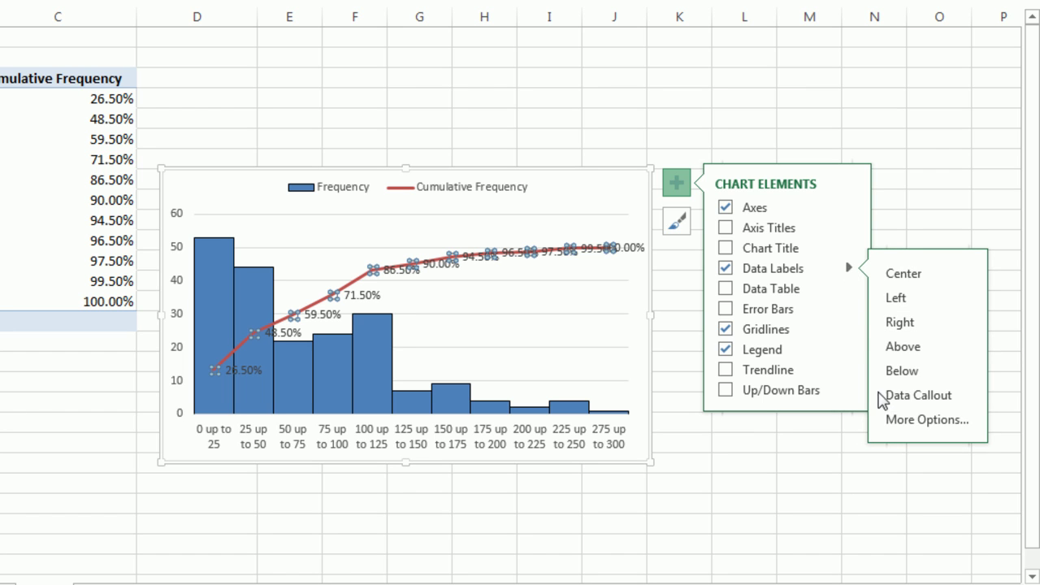
left_click(899, 420)
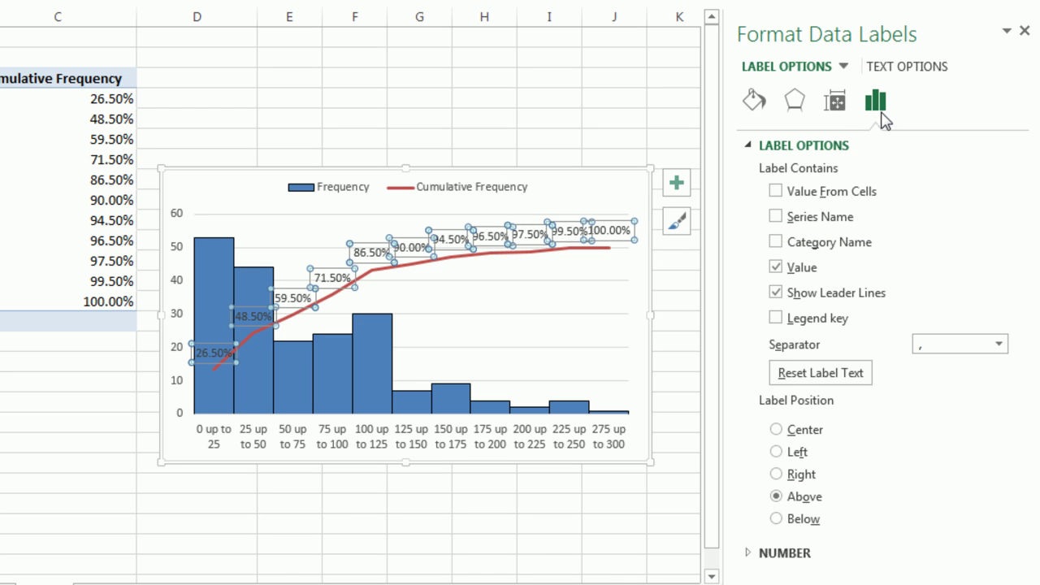
Format the Cumulative Frequency data labels as Percentage with 1 decimal place
left_click(752, 556)
scroll(853, 526, "down", 3)
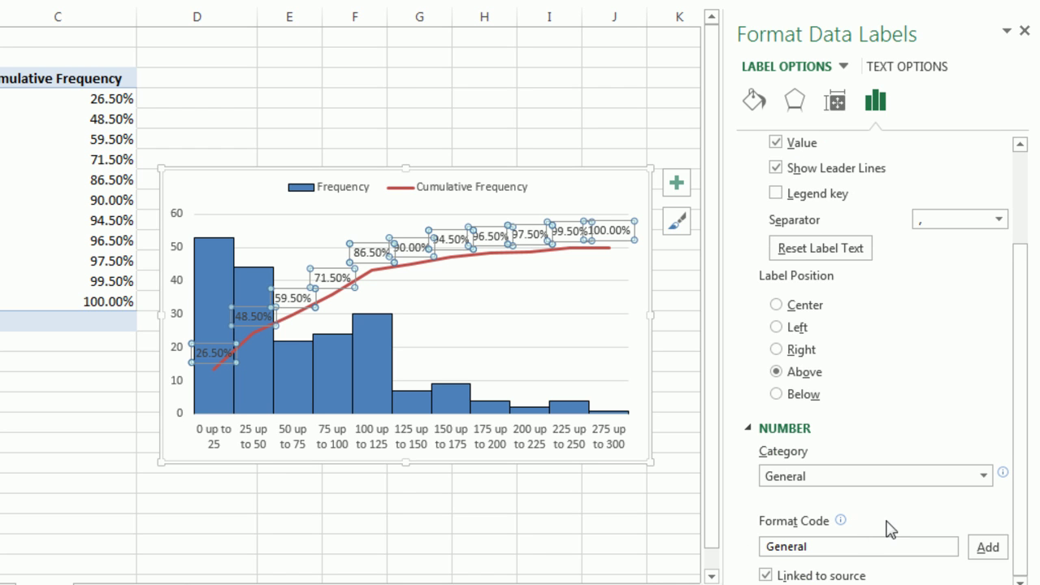
left_click(984, 476)
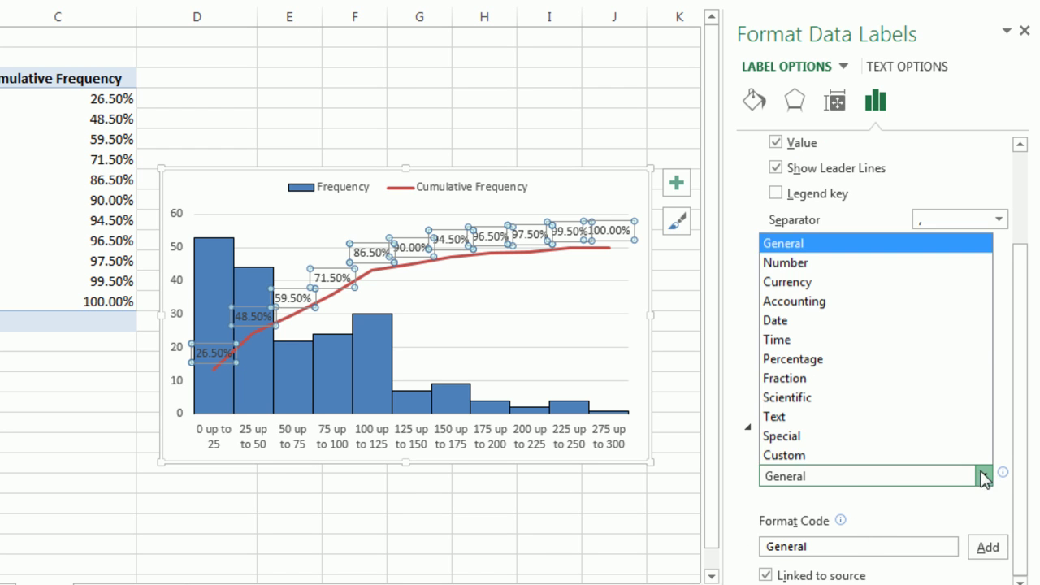
left_click(829, 358)
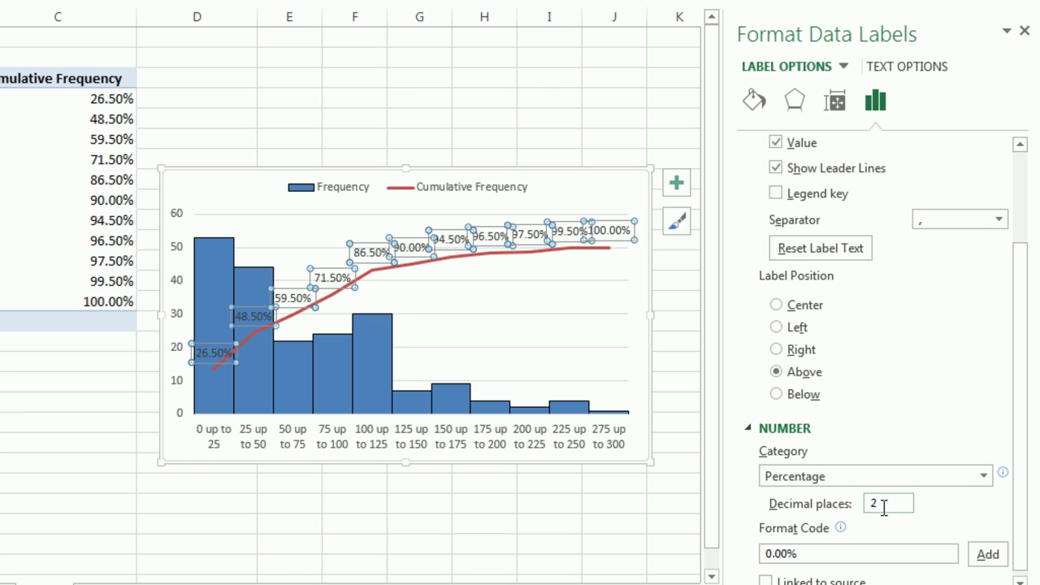
left_click_drag(889, 502, 863, 505)
type("1")
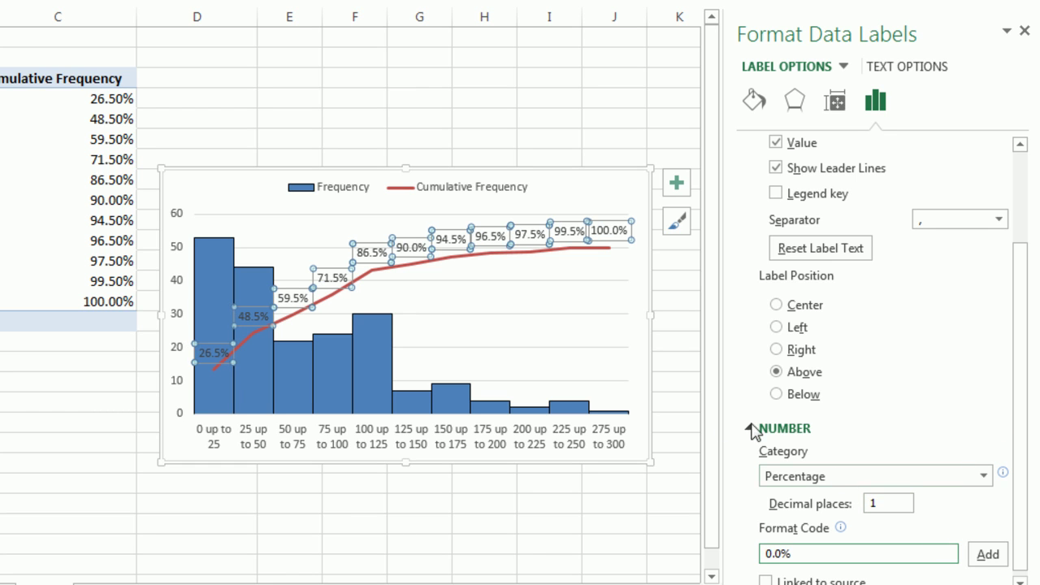
Add axis titles to the chart and delete the secondary vertical axis title
left_click(608, 197)
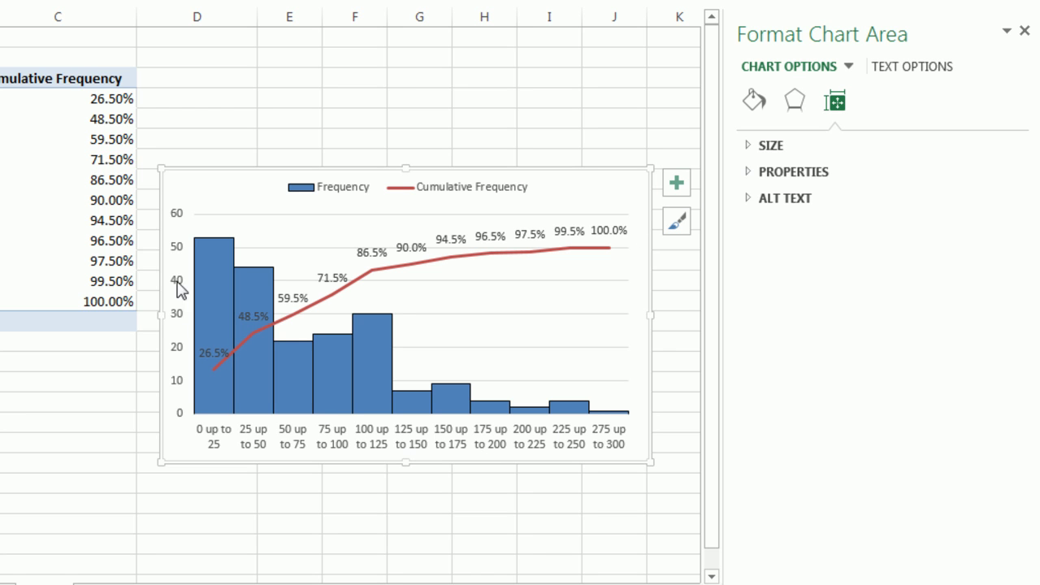
left_click(683, 187)
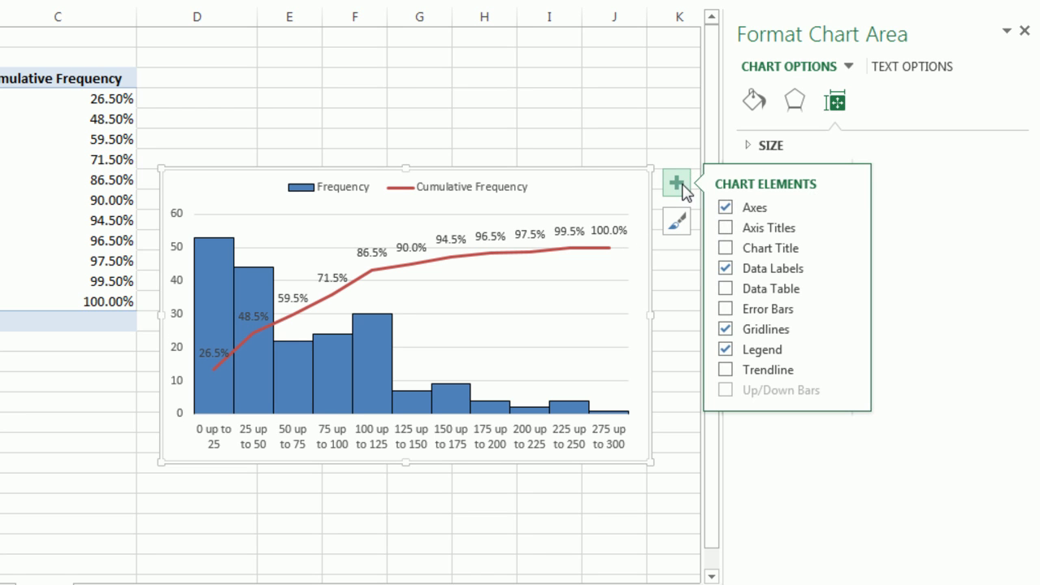
left_click(732, 229)
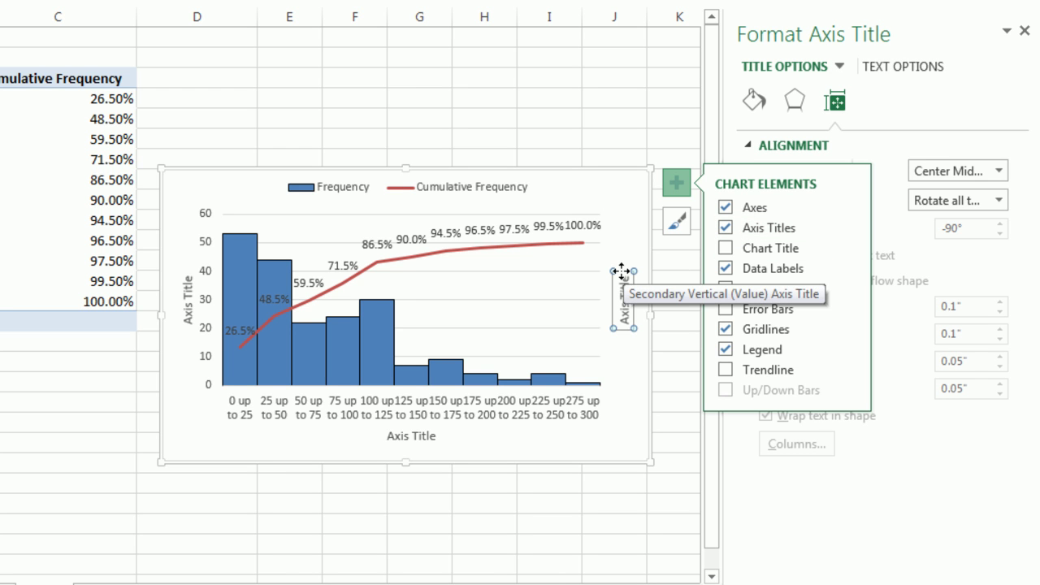
key("Delete")
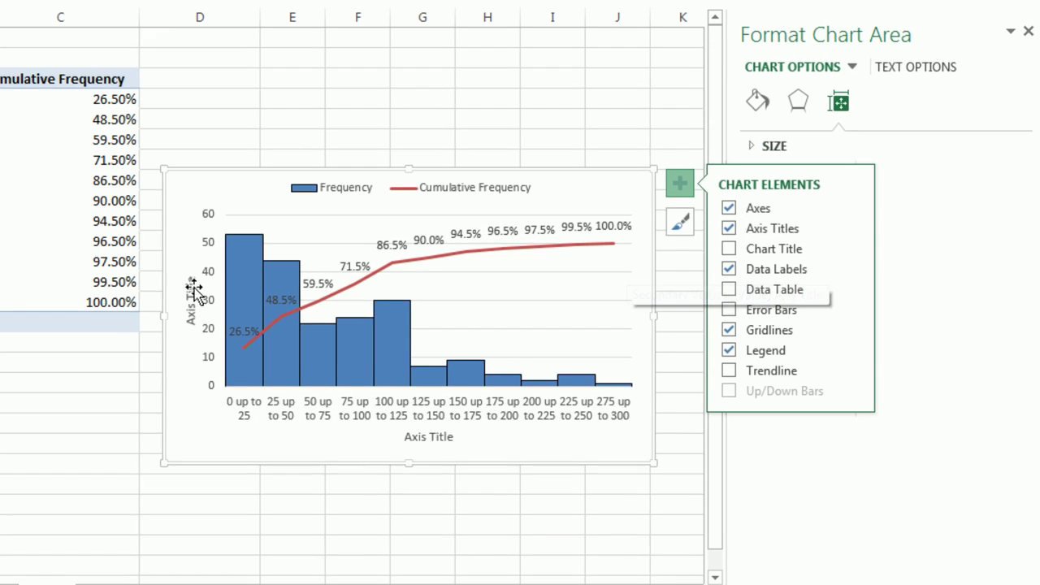
Link the primary vertical axis title to the Cumulative Frequency header in cell C3
left_click(191, 289)
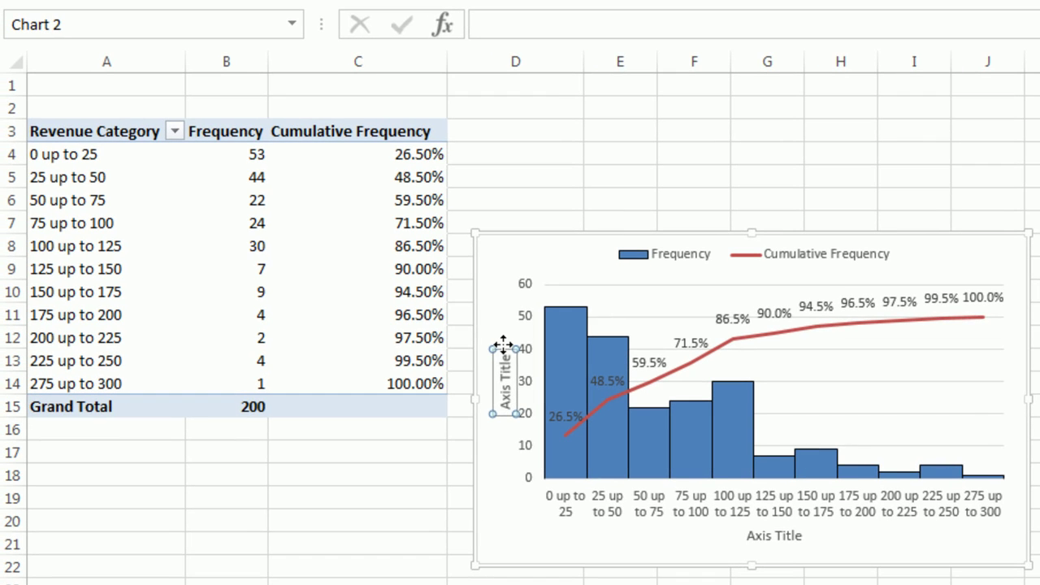
type("=")
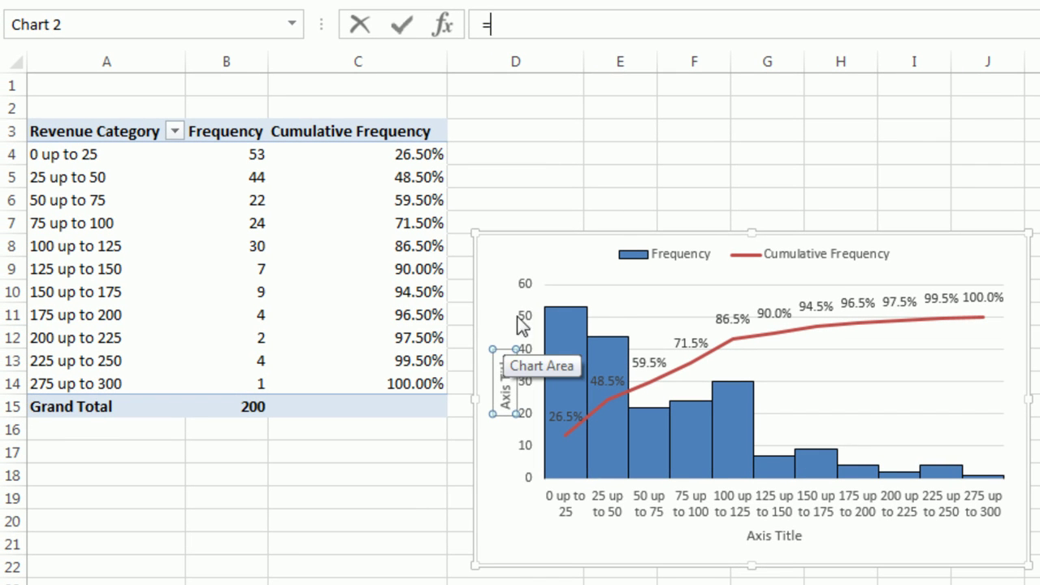
left_click(395, 140)
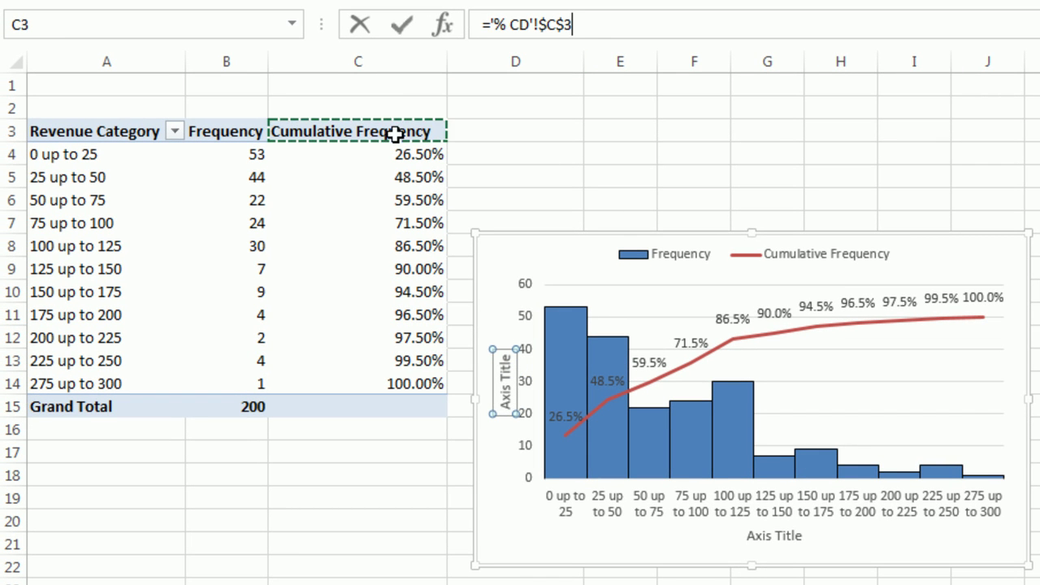
key("Return")
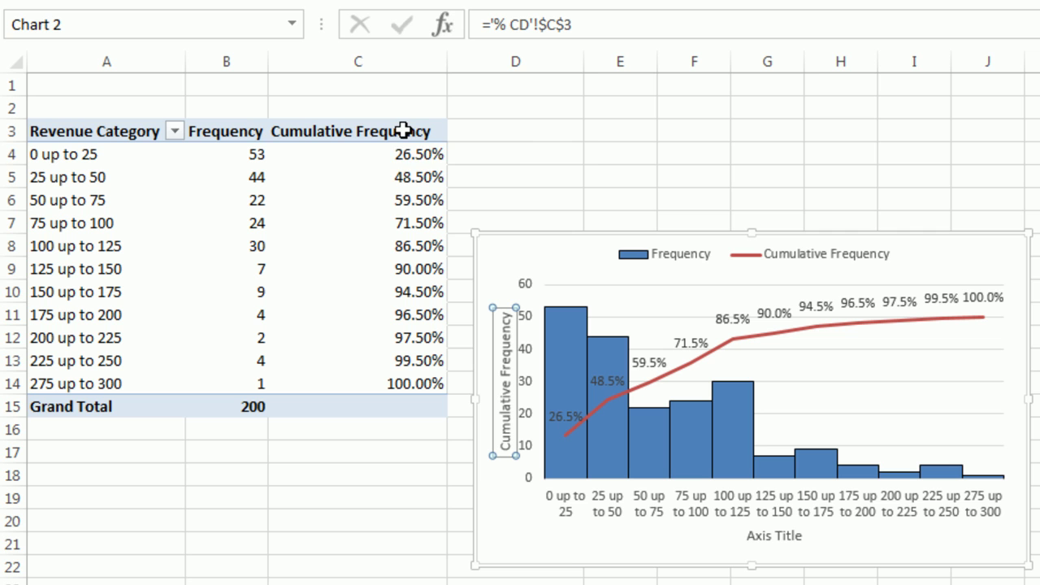
Link the horizontal axis title to the Revenue Category header in cell A3
left_click(767, 543)
type("=")
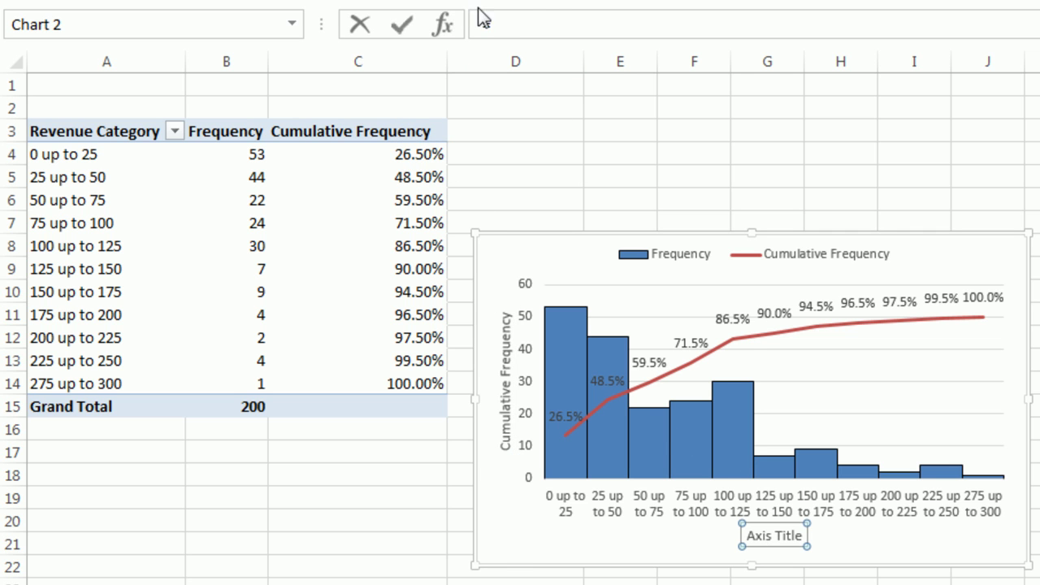
left_click(85, 130)
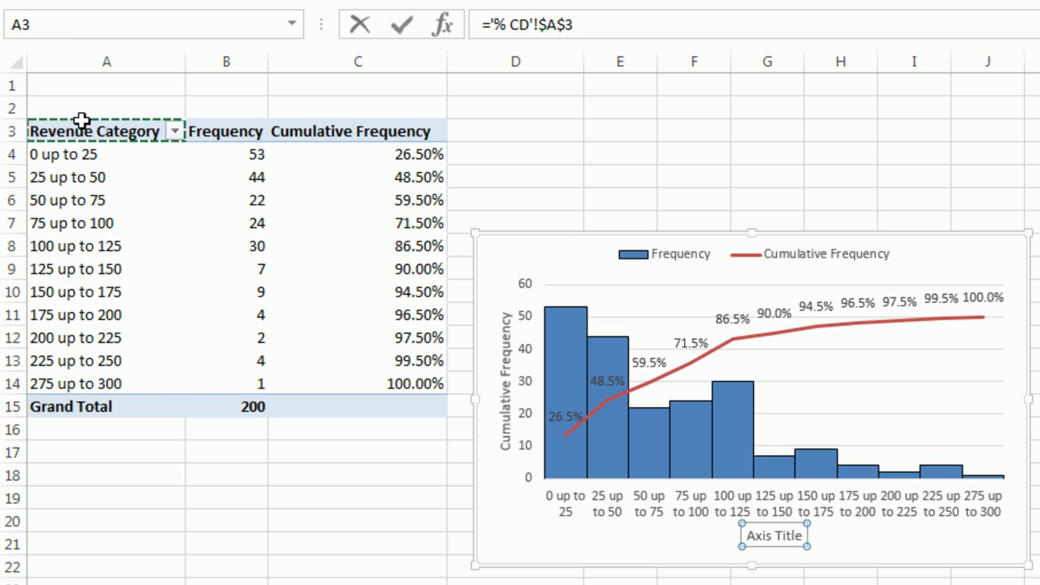
key("Return")
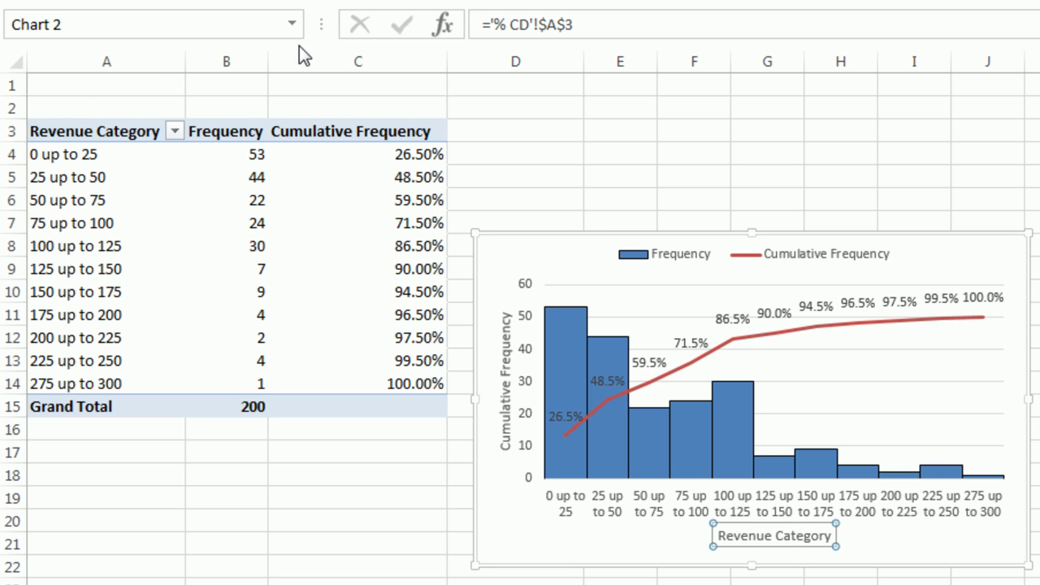
Move the chart up beside the PivotTable so that its upper edge lines up with row 3
left_click(529, 237)
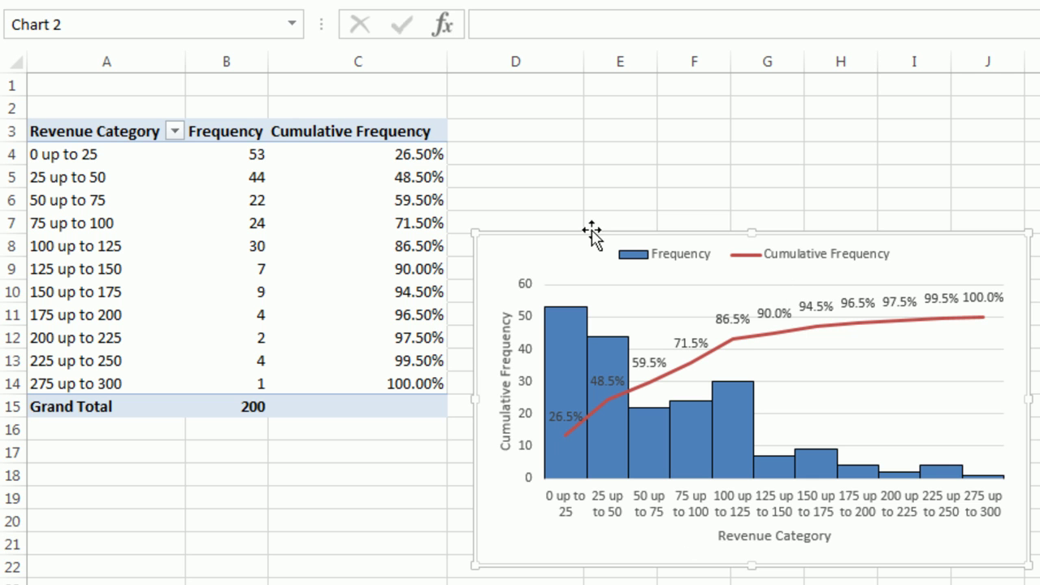
left_click_drag(593, 232, 577, 120)
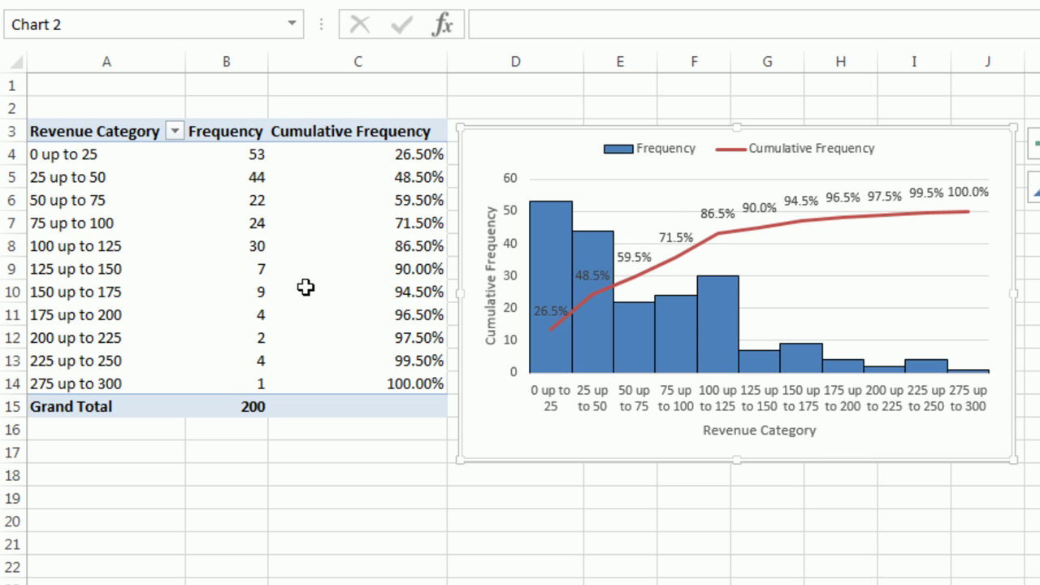
mouse_move(302, 286)
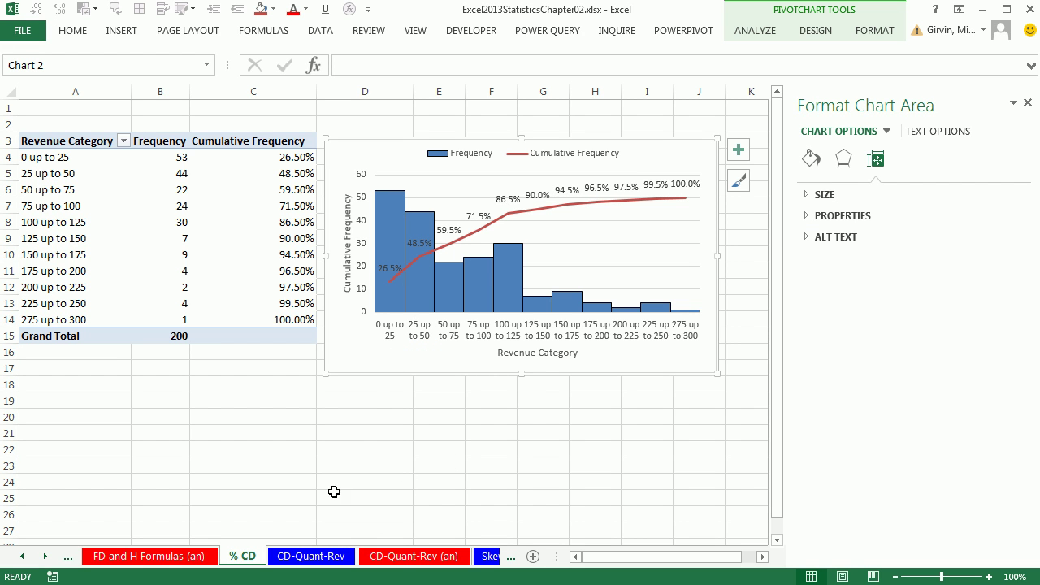
Switch to the CD-Quant-Rev sheet
left_click(313, 559)
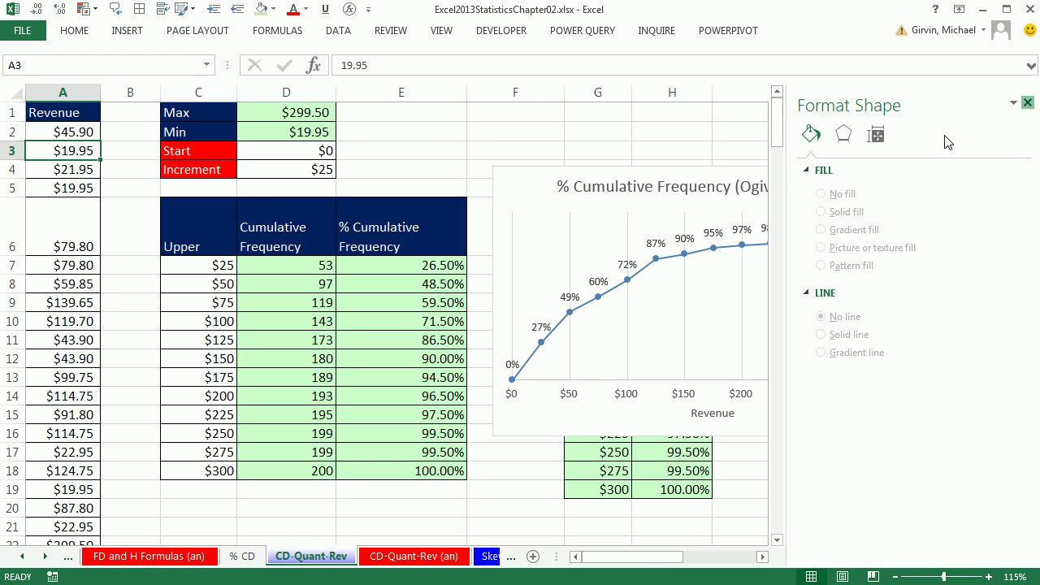
Format the data labels of the % Cumulative Frequency (Ogive) chart as percentages with 1 decimal place
left_click(1027, 103)
left_click(735, 236)
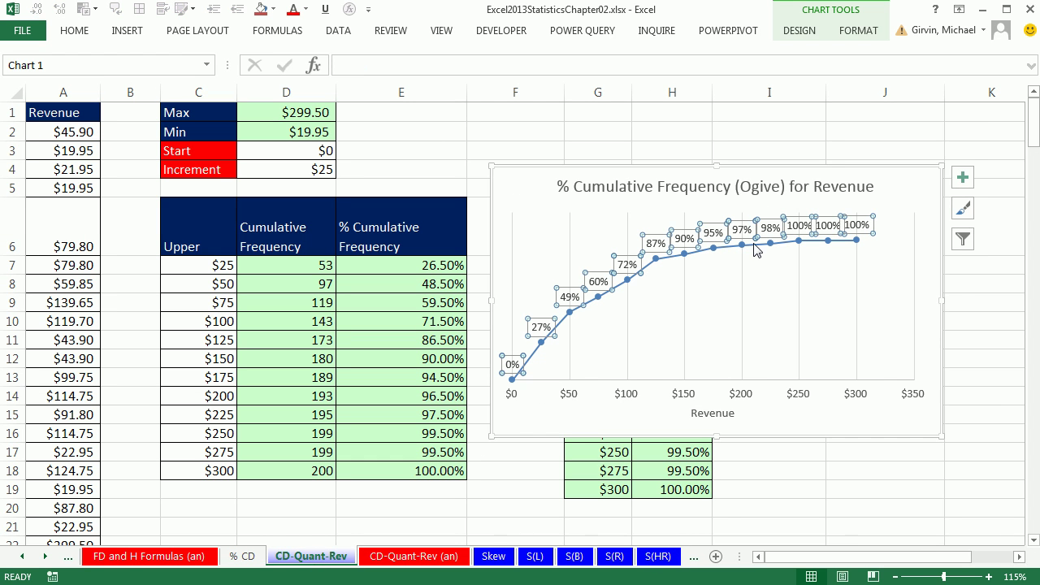
key("ctrl+1")
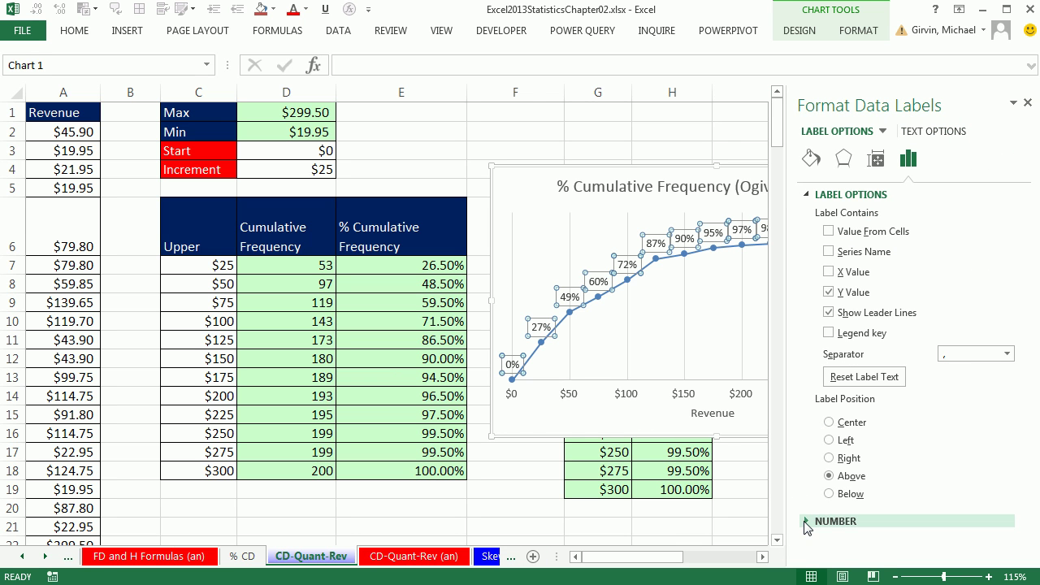
left_click(835, 521)
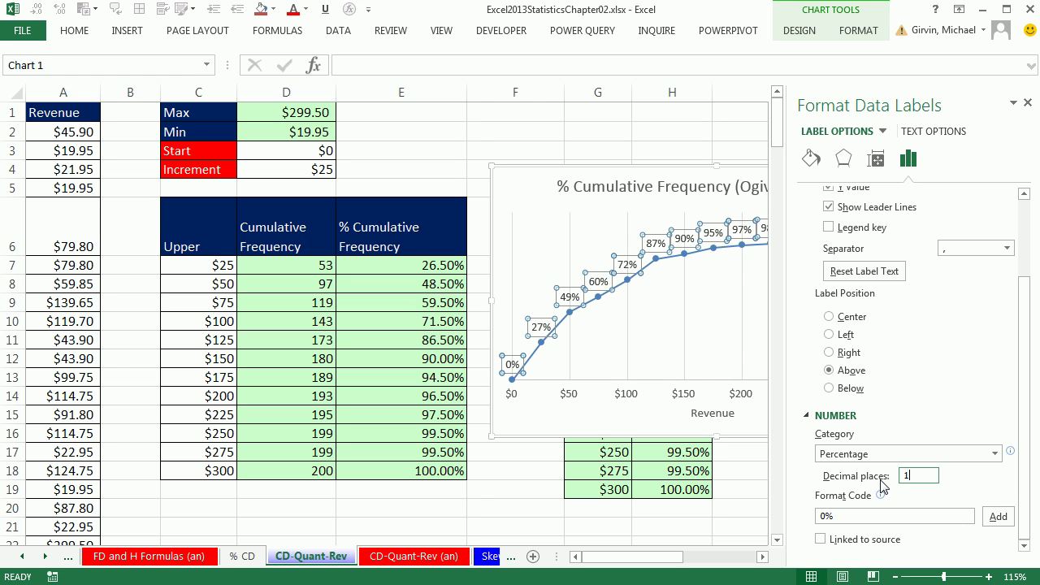
type("1")
key("Tab")
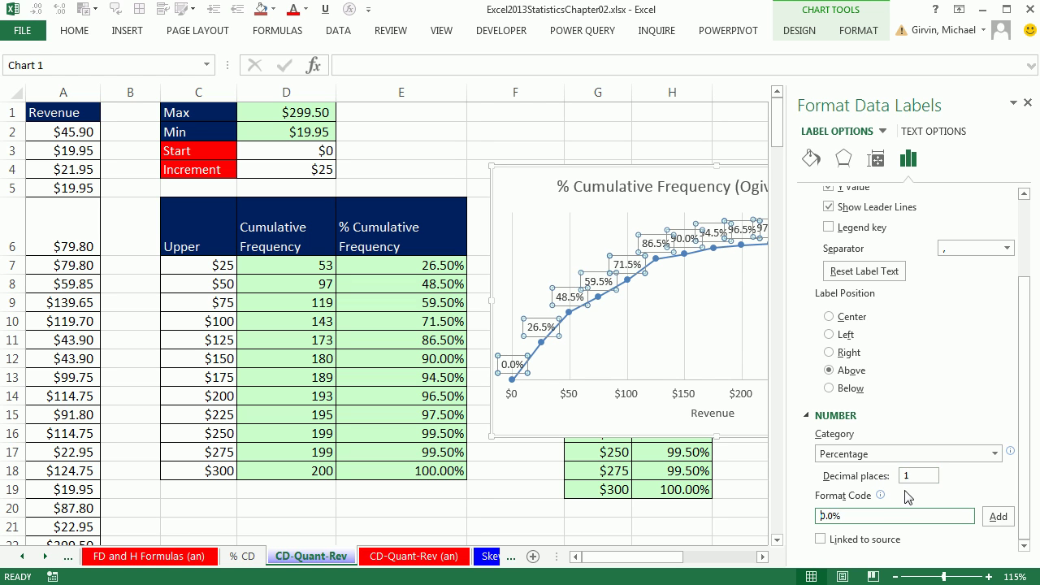
left_click(1029, 105)
left_click(692, 132)
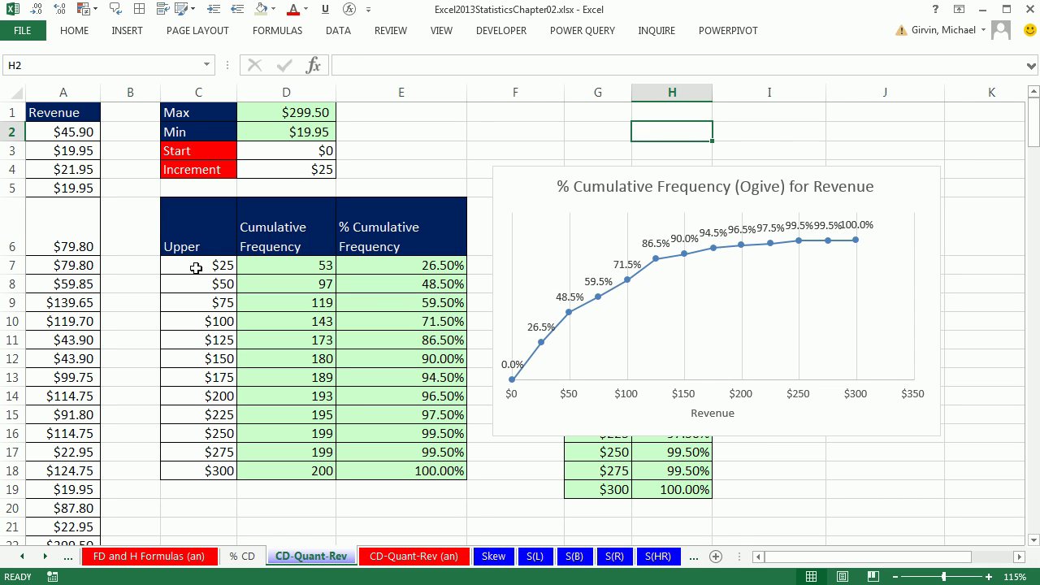
Fill the Upper values in C7:C18 with the same light green as the neighbouring formula cells
left_click_drag(196, 267, 182, 454)
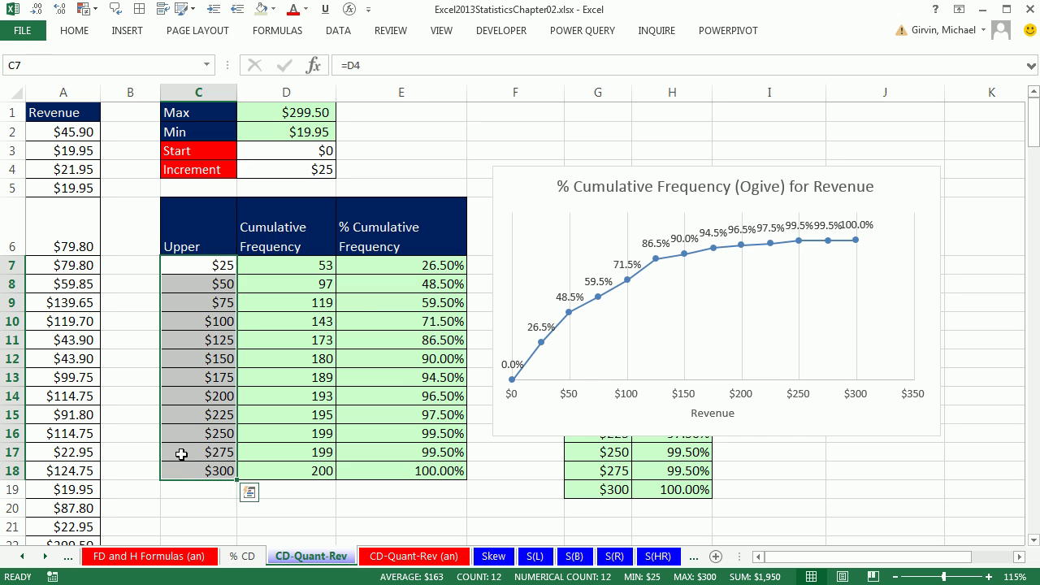
right_click(204, 302)
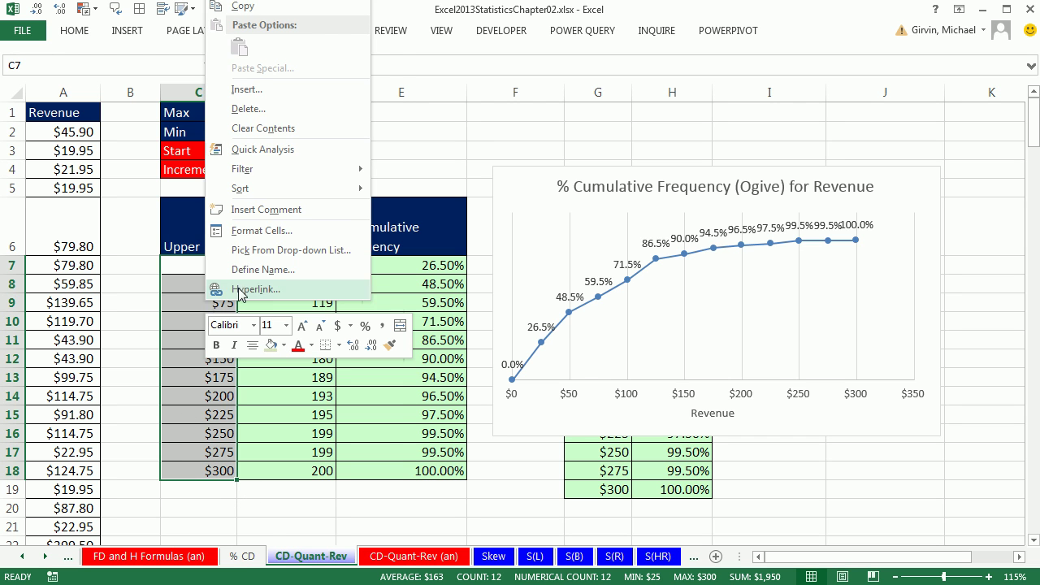
left_click(284, 347)
left_click(270, 502)
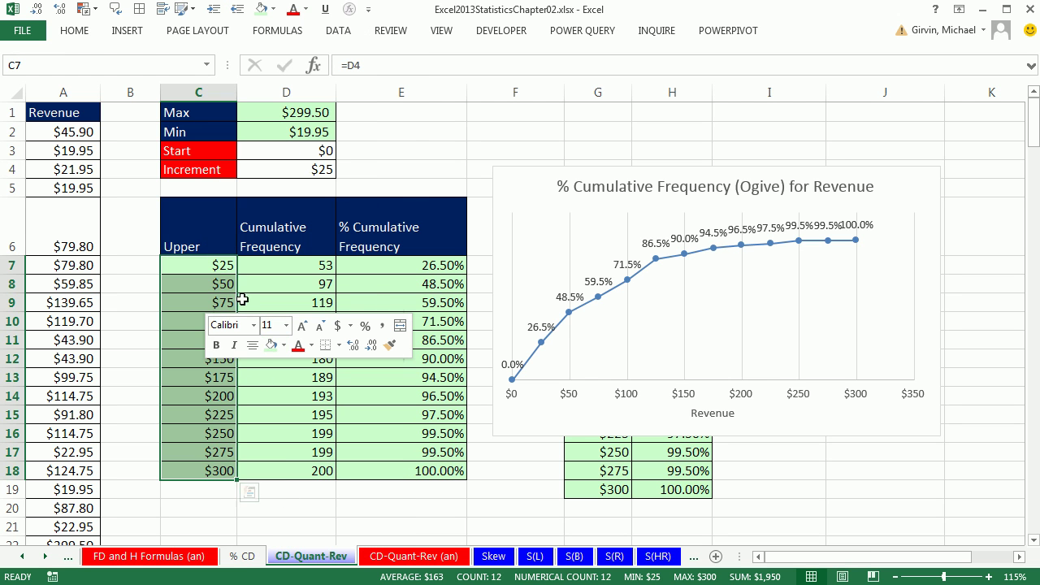
Give only the first Upper value, cell C7, a light olive theme fill to set it apart from the column
left_click(210, 265)
right_click(211, 267)
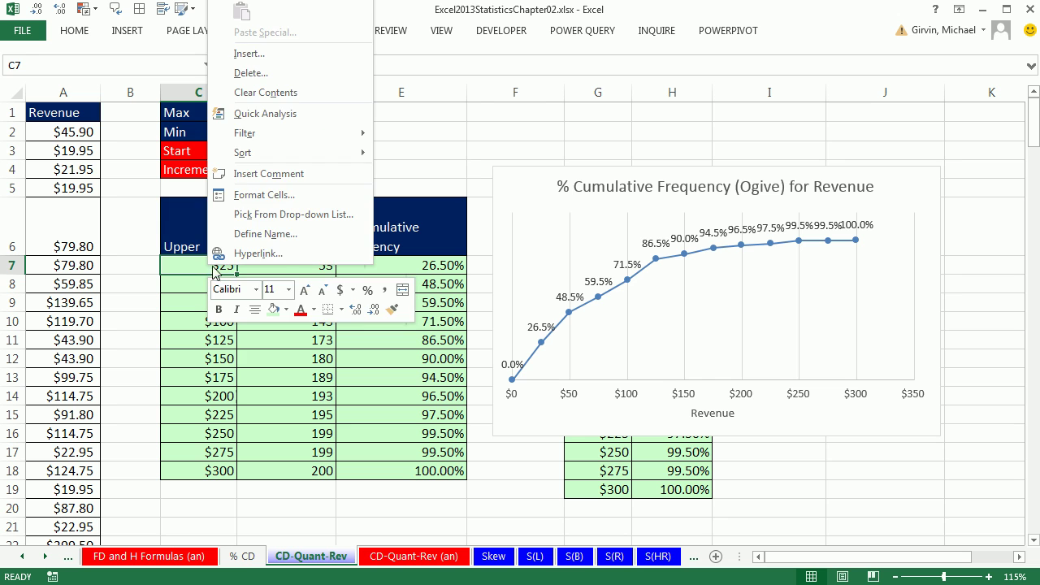
left_click(286, 310)
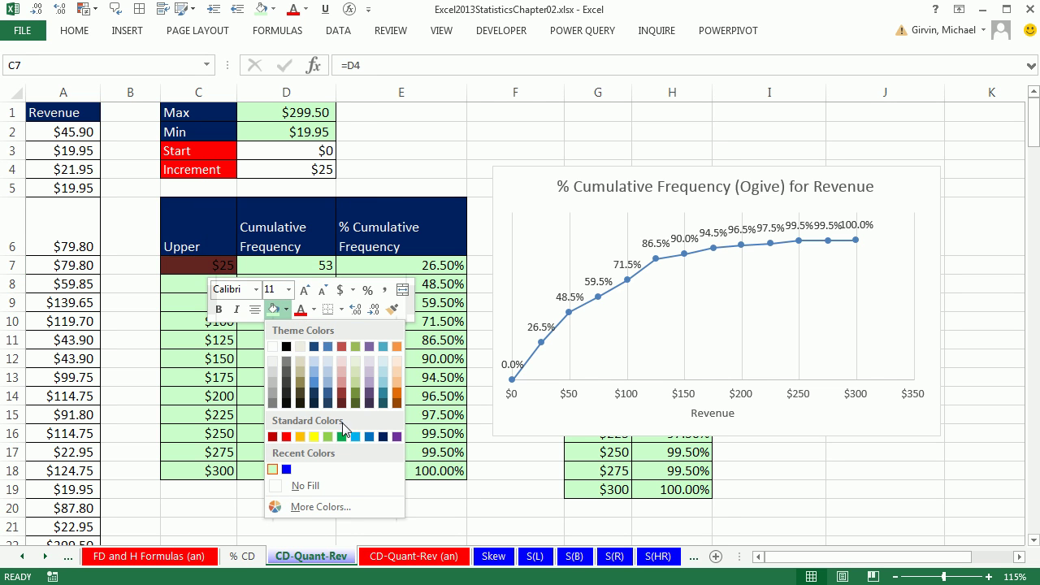
left_click(355, 372)
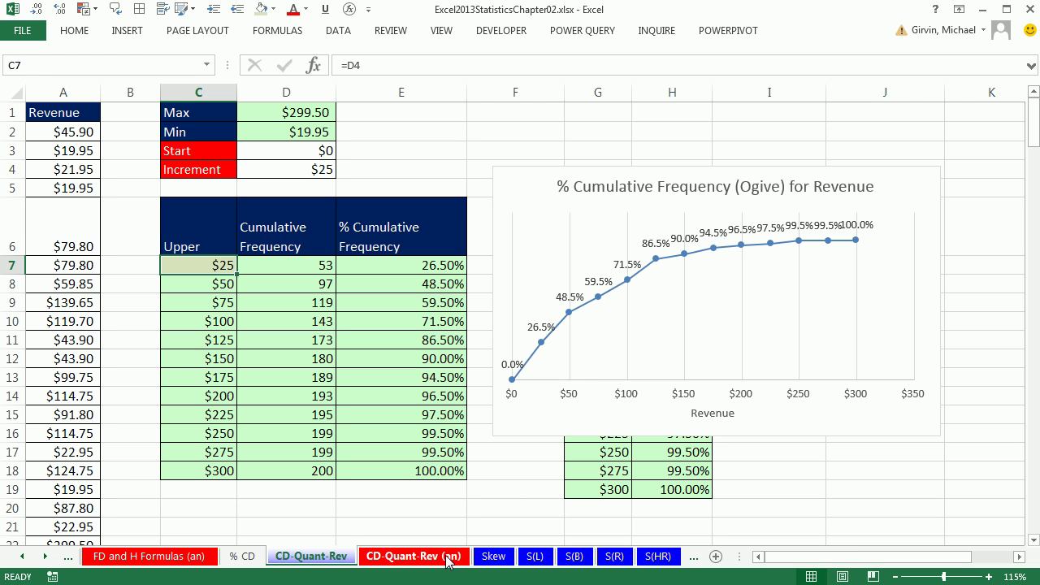
Switch to the % CD sheet and inspect the 0 up to 25 Frequency column in the PivotChart
left_click(242, 557)
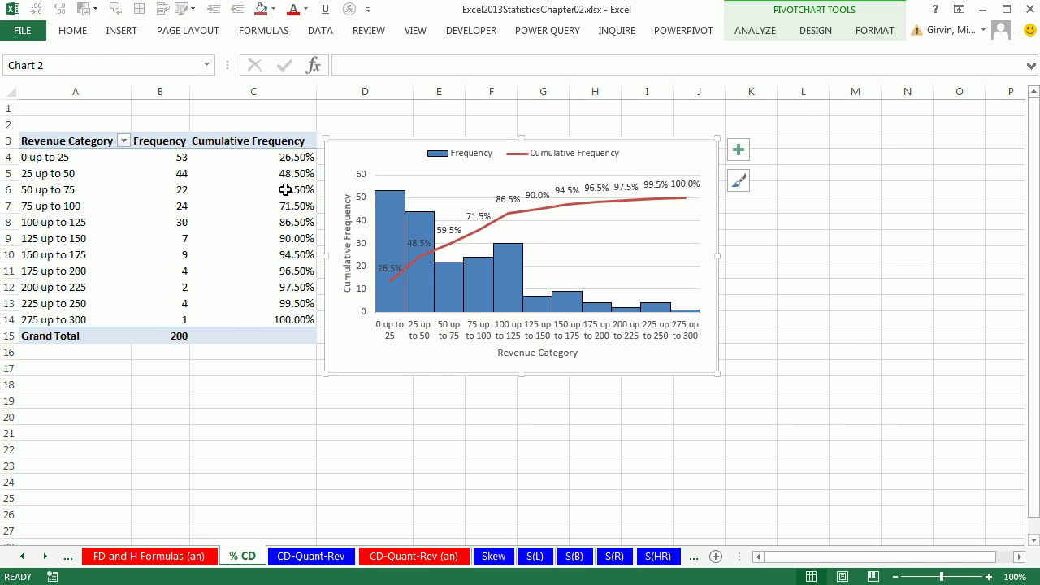
mouse_move(394, 203)
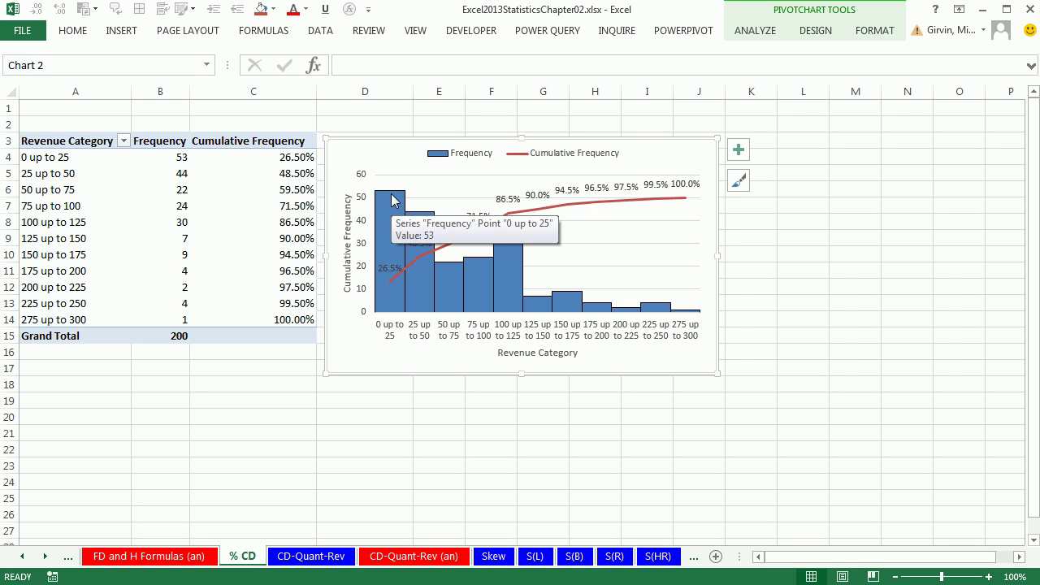